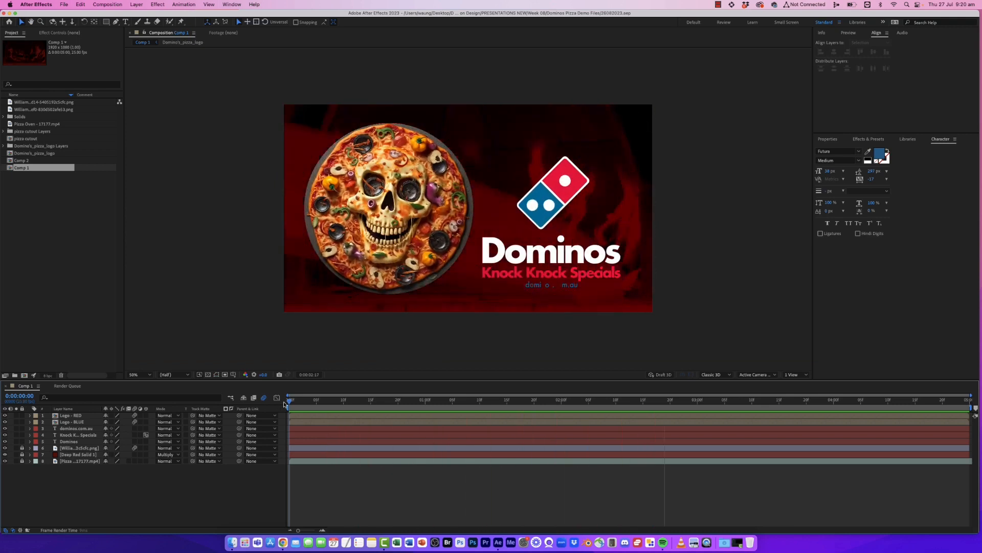
- Play and scrub through the finished Domino's composition to preview the animation
key("space")
left_click_drag(541, 404, 381, 404)
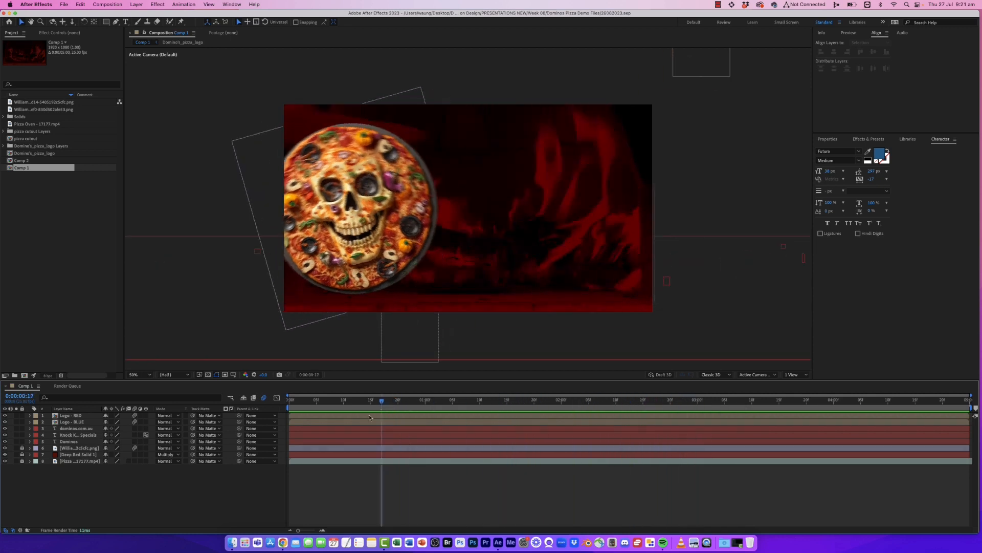
- Preview the source files in the Dominos Pizza Demo Files folder: the logo, pizza images and oven video
left_click(232, 541)
left_click(714, 259)
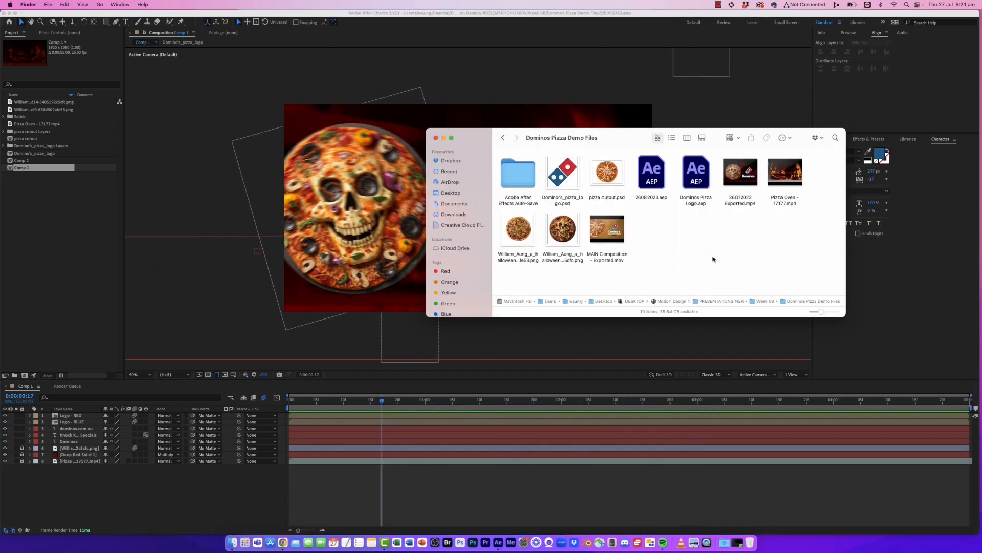
left_click(565, 181)
key("space")
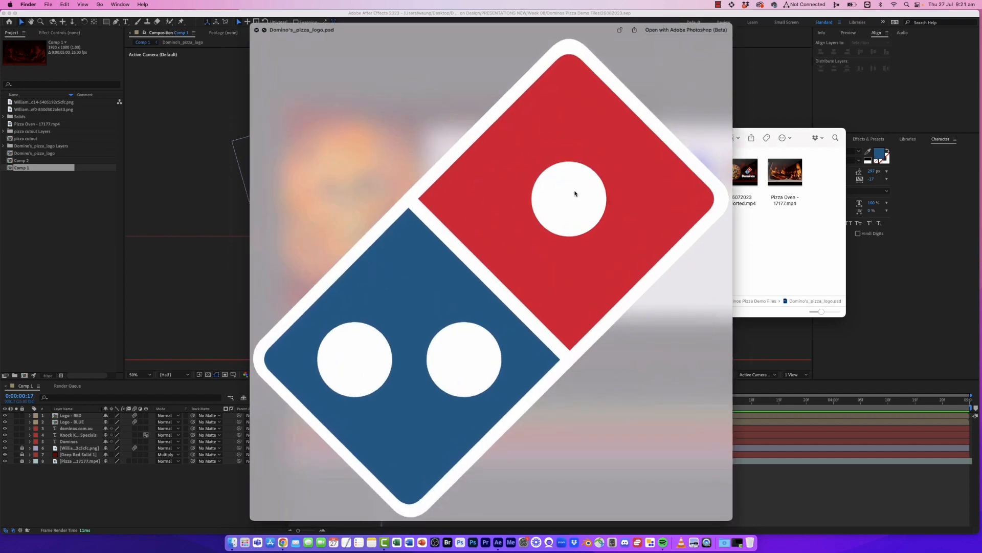
key("space")
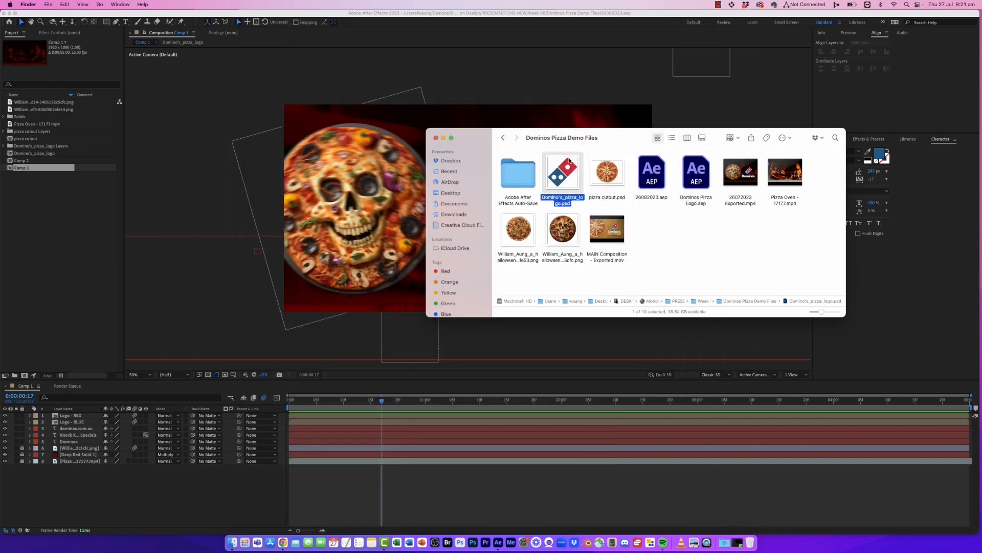
left_click(569, 233)
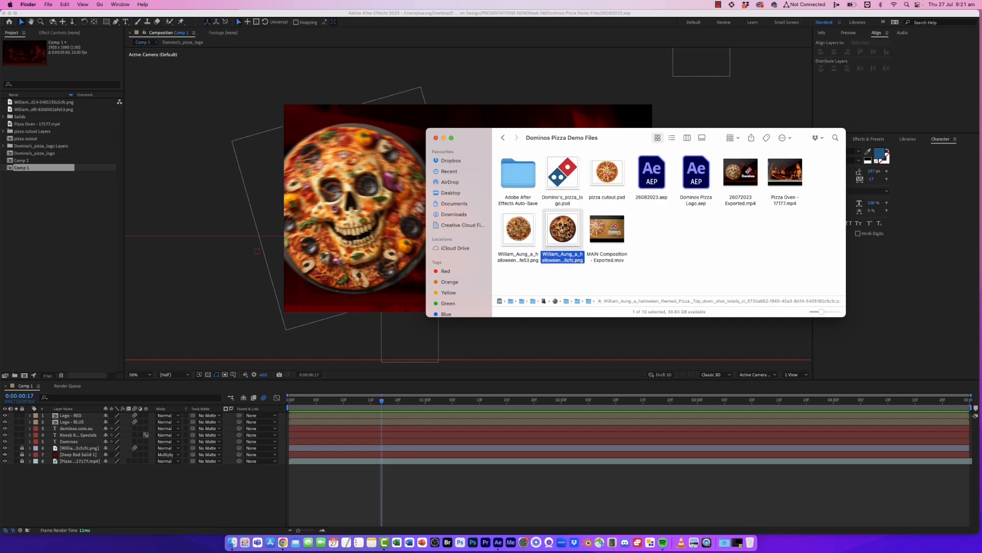
key("space")
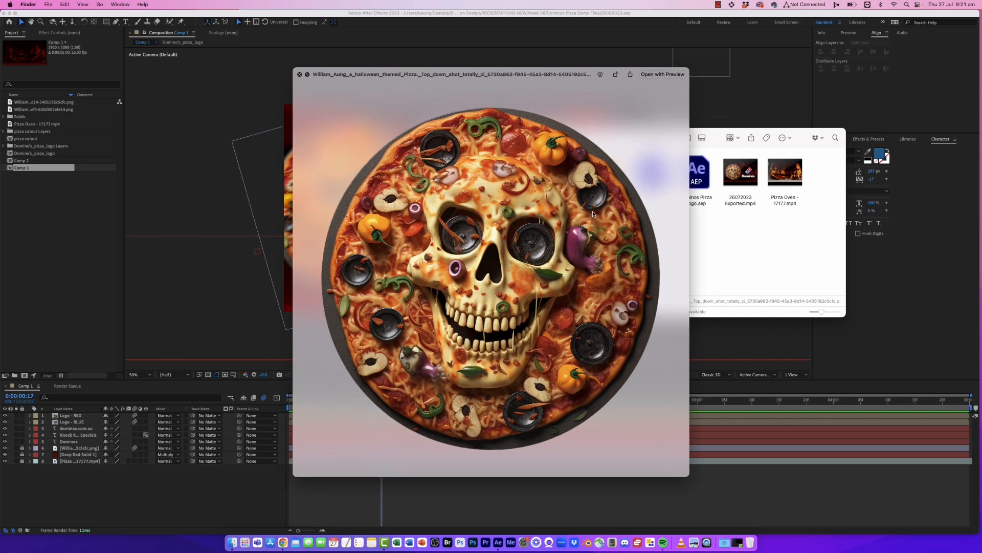
key("space")
left_click(526, 227)
key("space")
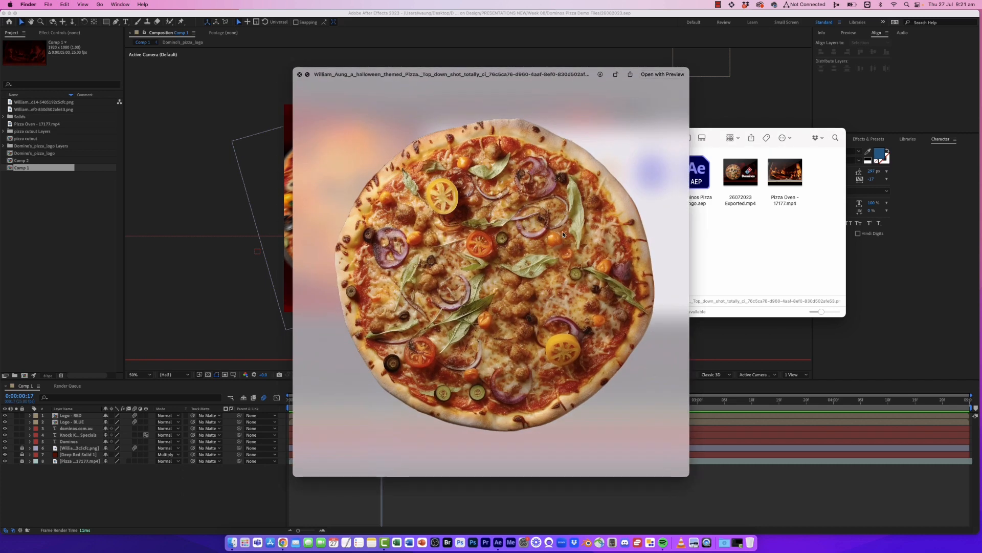
key("space")
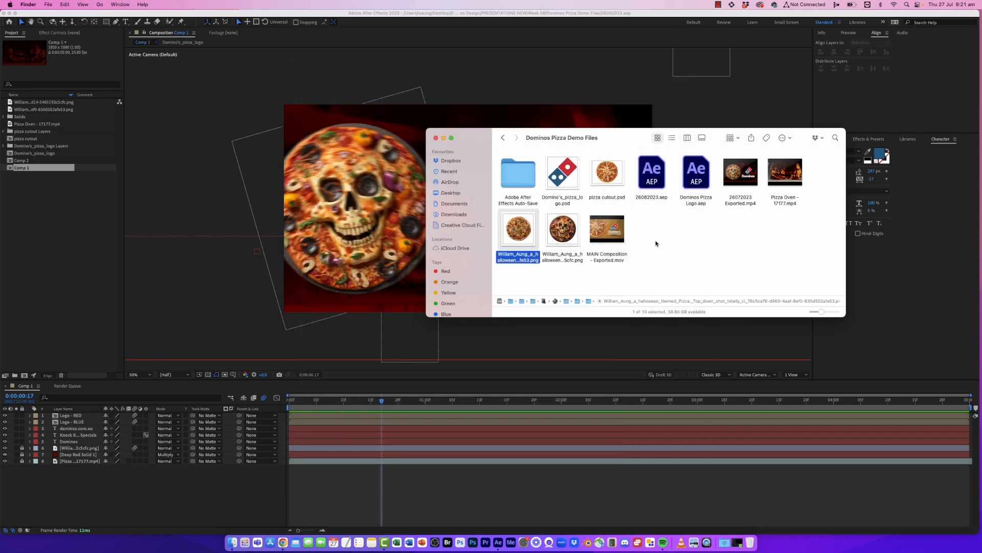
left_click(800, 180)
key("space")
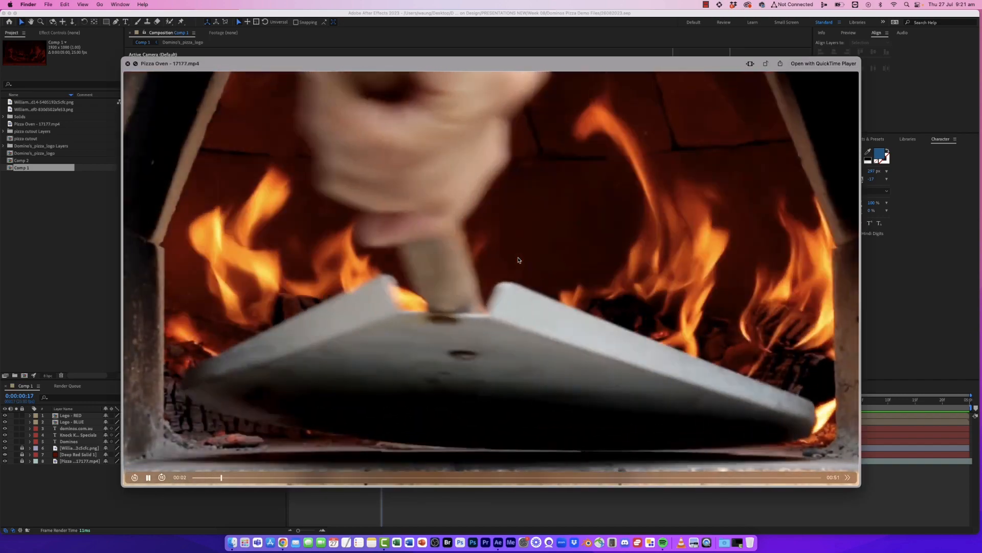
key("space")
left_click(549, 127)
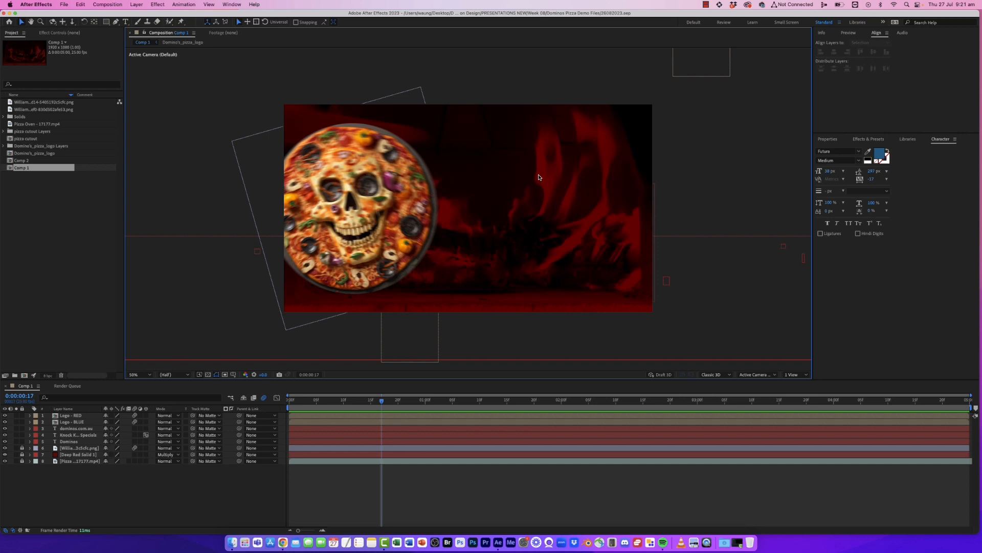
- Start a new, empty After Effects project
left_click(64, 5)
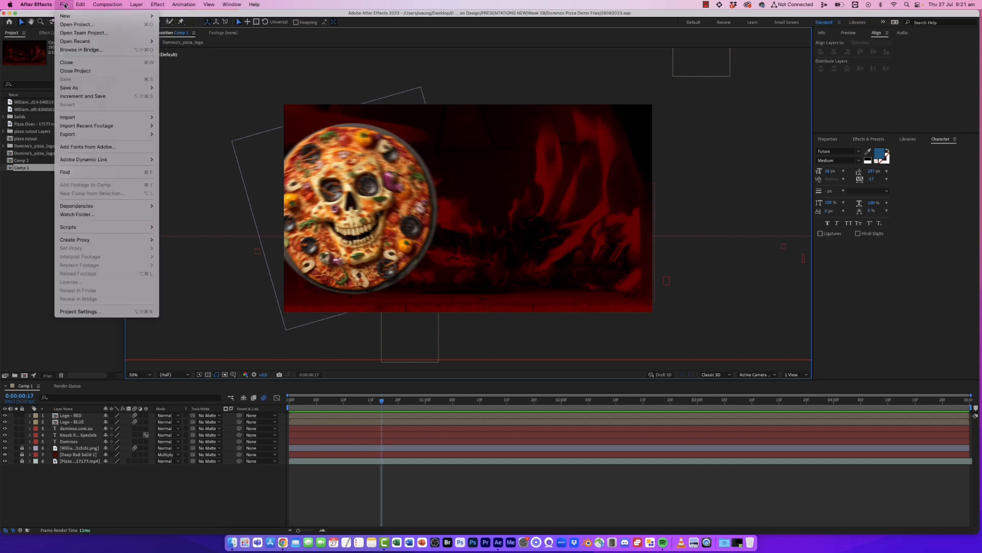
mouse_move(70, 17)
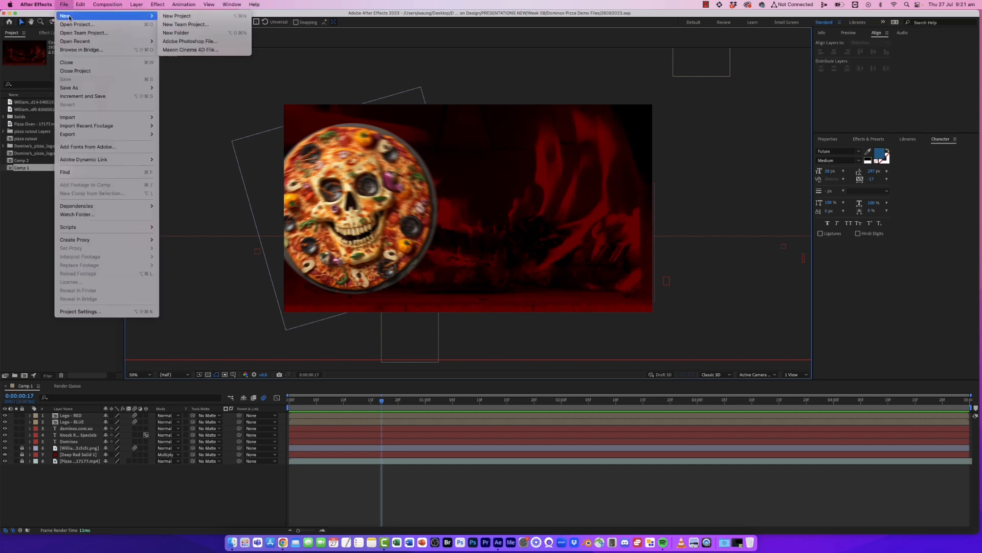
left_click(176, 17)
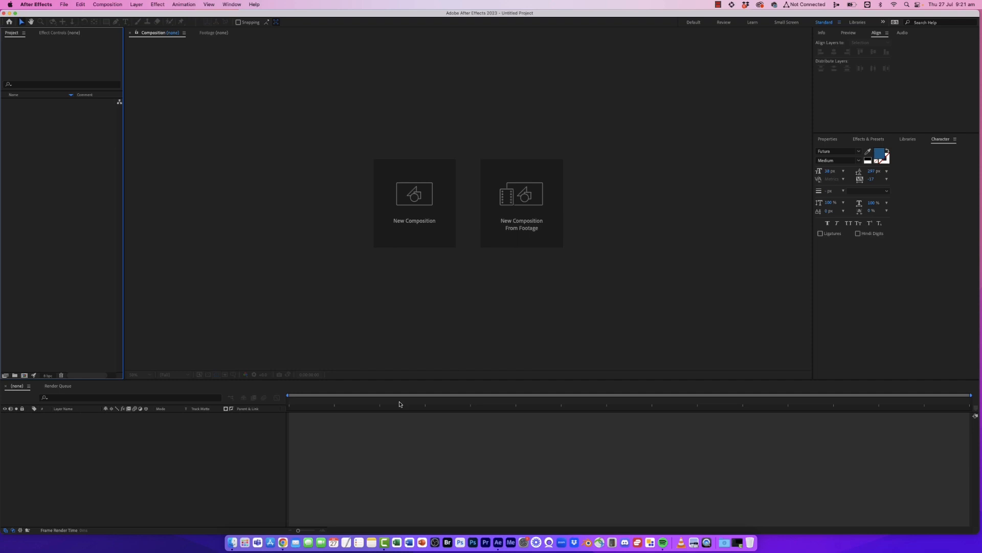
- Import the Pizza Oven video, a pizza PNG and the Domino's pizza logo PSD into the project
left_click(232, 542)
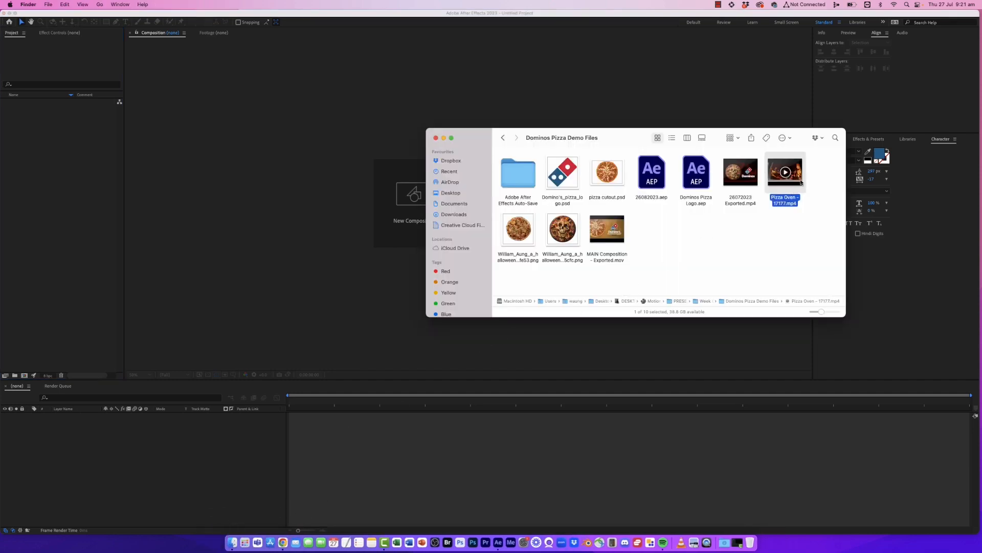
left_click_drag(785, 172, 772, 247)
left_click_drag(567, 243, 735, 258)
left_click_drag(569, 178, 789, 264)
left_click_drag(695, 259, 49, 185)
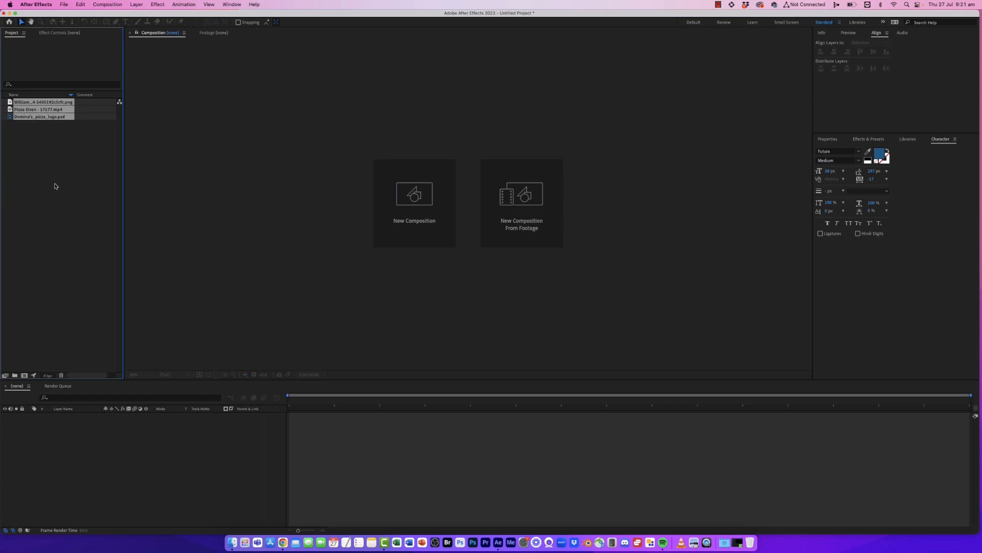
left_click(59, 182)
- Create a new HD 1920x1080, 25 fps composition
left_click(108, 4)
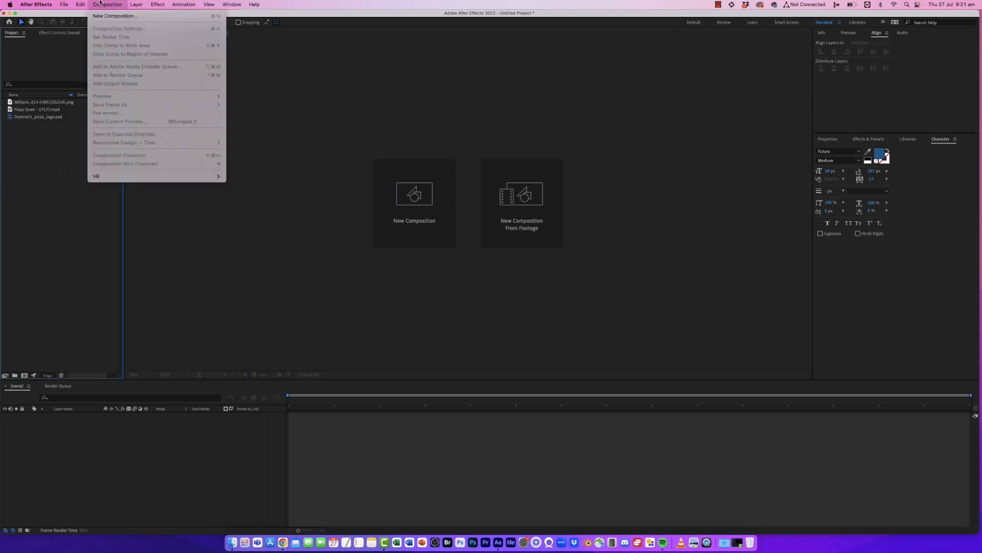
left_click(118, 19)
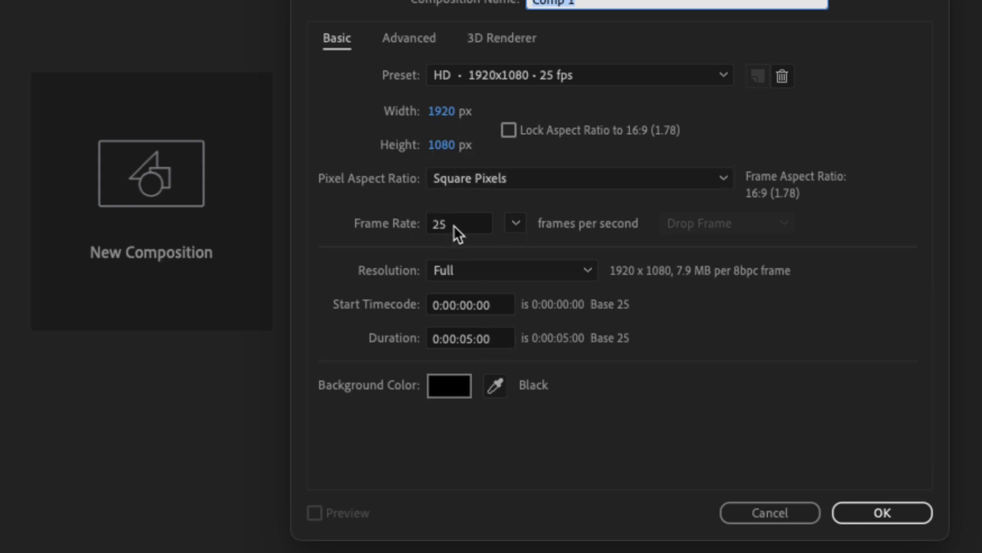
left_click(468, 340)
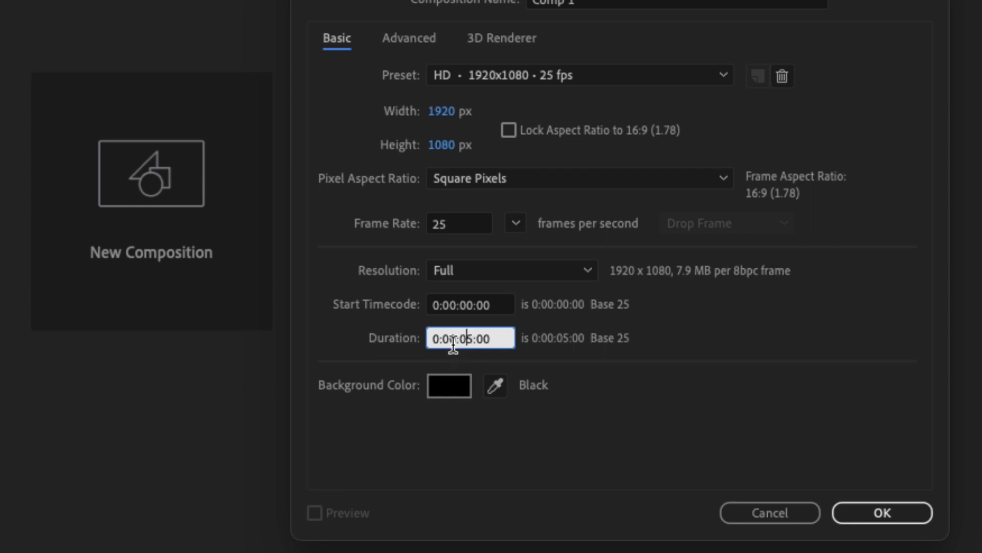
left_click_drag(460, 340, 469, 339)
left_click(499, 339)
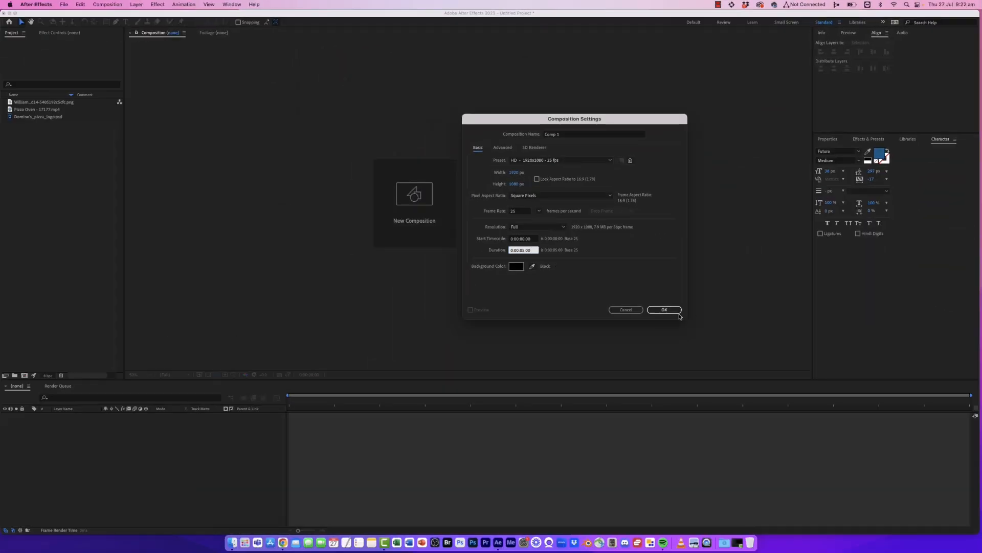
left_click(679, 312)
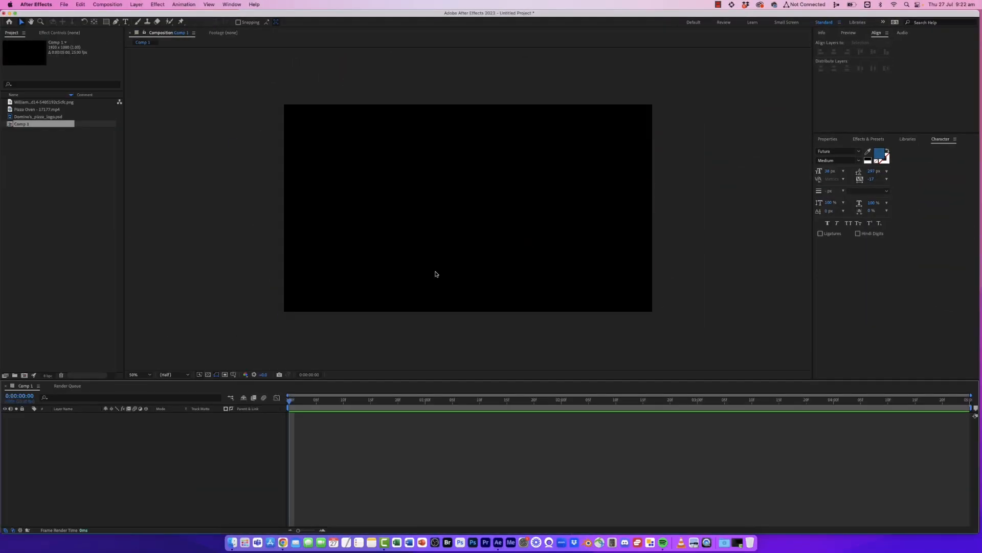
- Add the Pizza Oven video as a layer in the composition
left_click(62, 109)
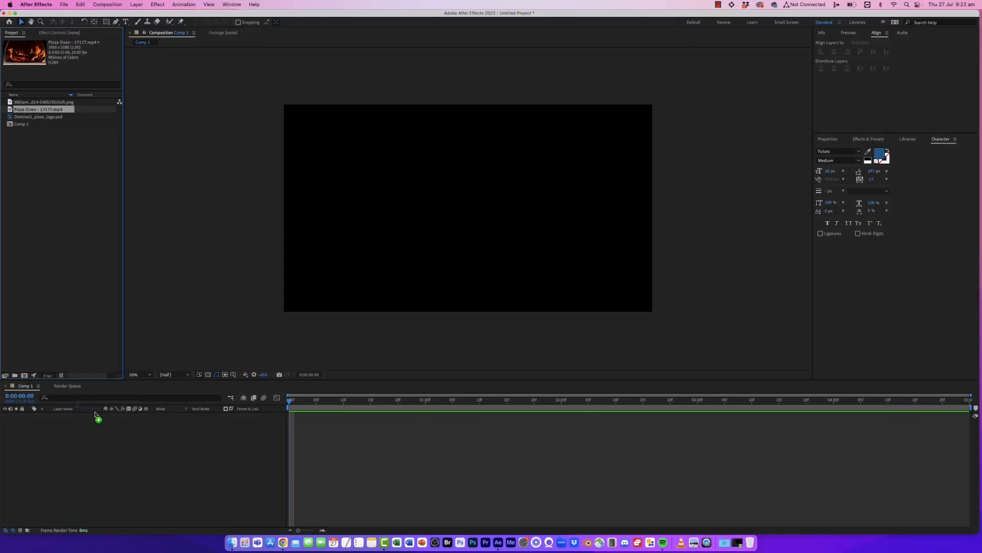
left_click_drag(95, 414, 107, 438)
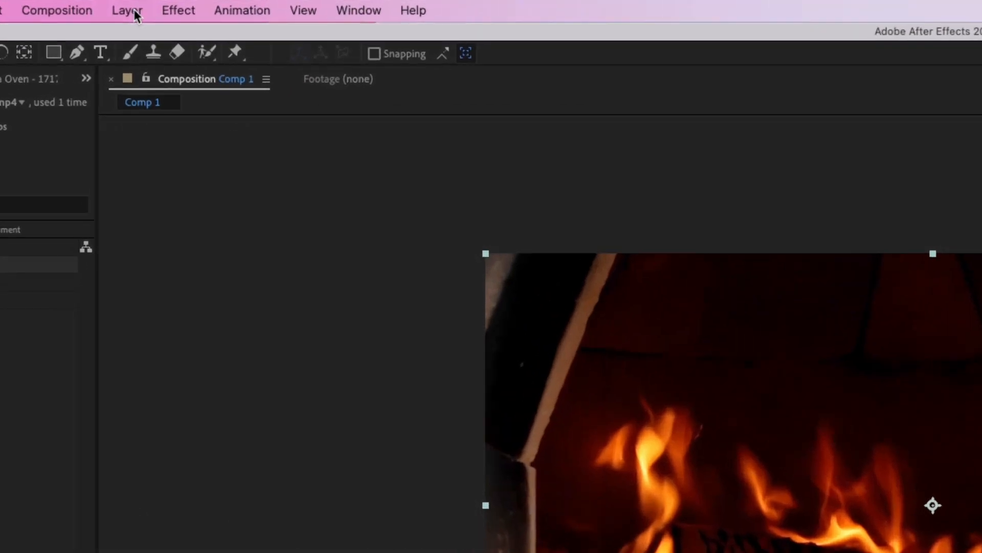
- Create a full-size solid layer with colour 8B0000 above the video
left_click(137, 5)
mouse_move(139, 13)
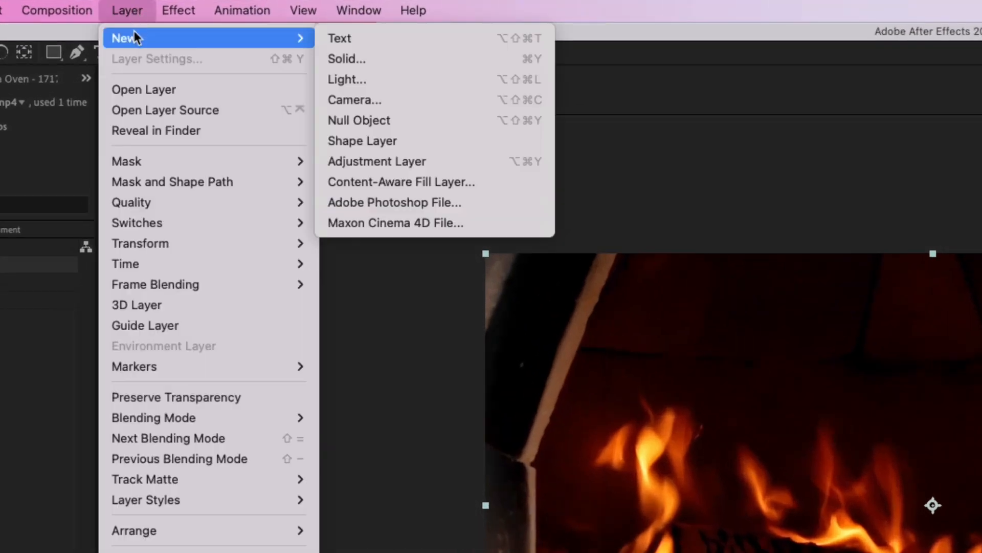
left_click(352, 57)
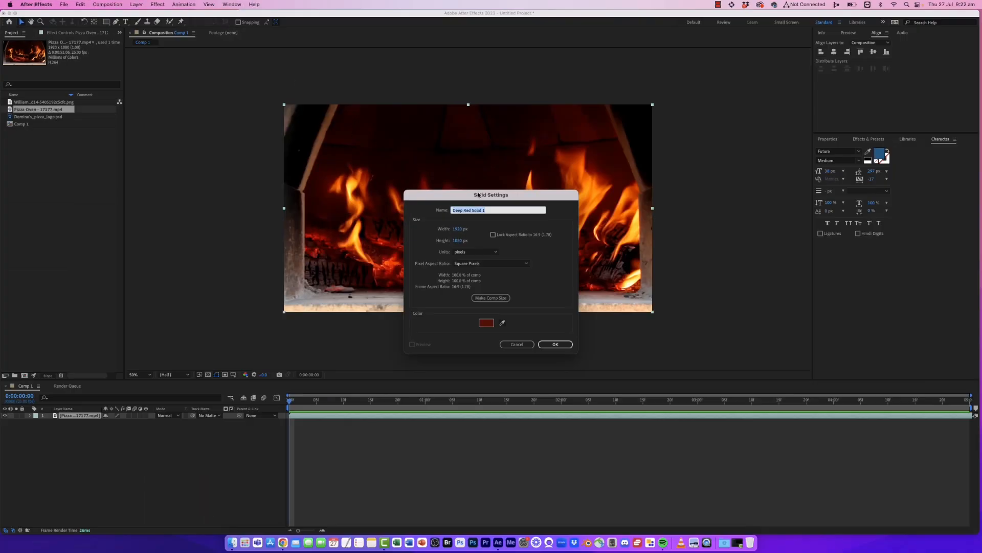
left_click_drag(479, 194, 400, 89)
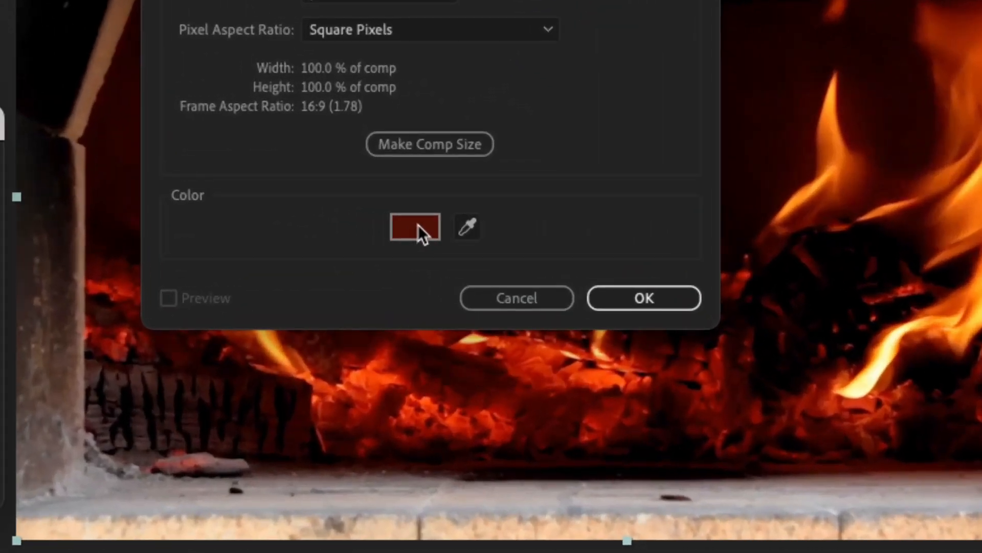
left_click(412, 228)
type("8B0000")
key("Tab")
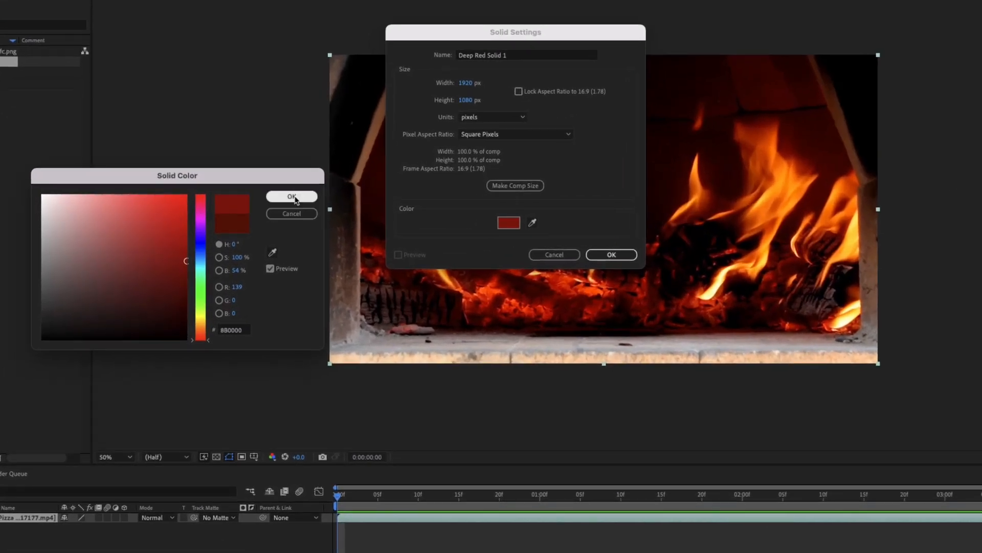
left_click(258, 200)
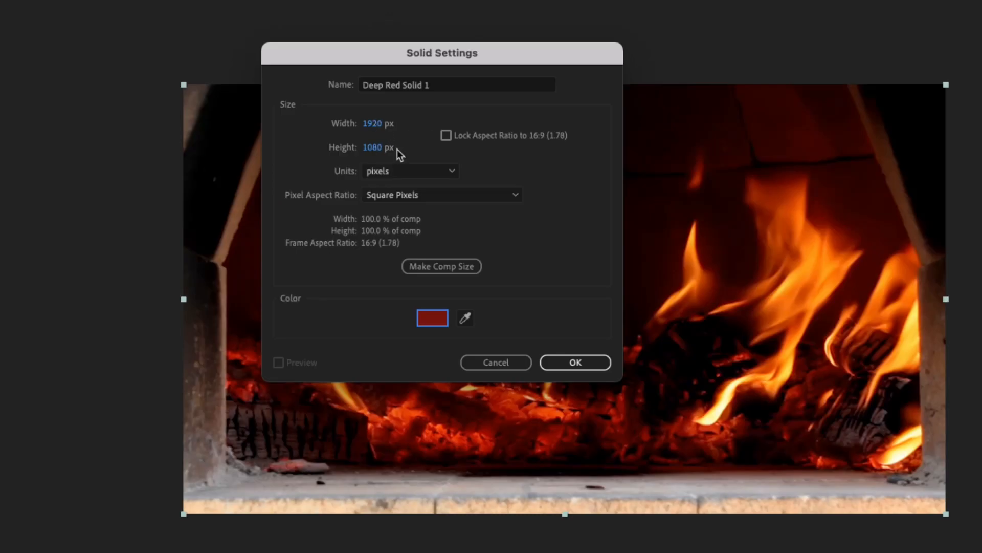
left_click(589, 366)
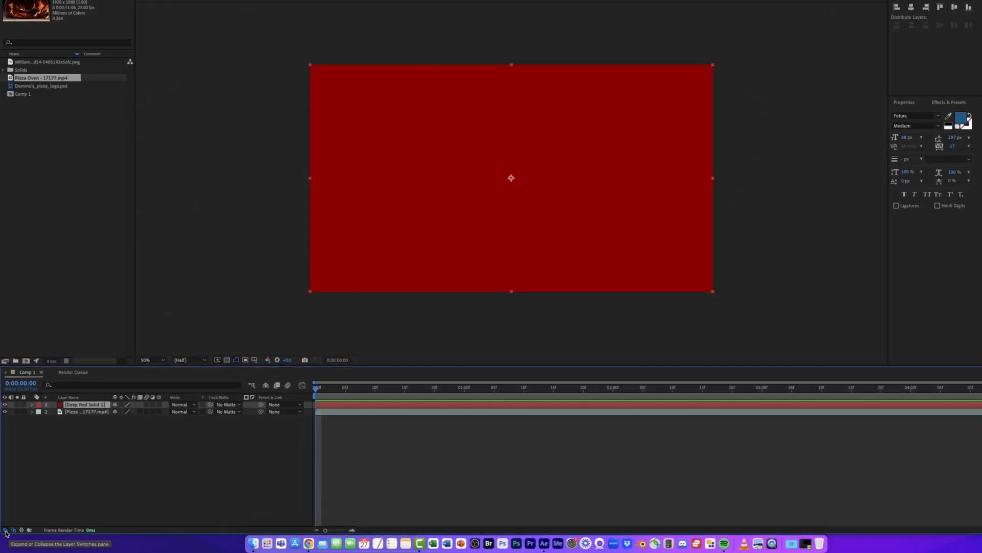
- Set the red solid layer's blending mode to Multiply
left_click(18, 532)
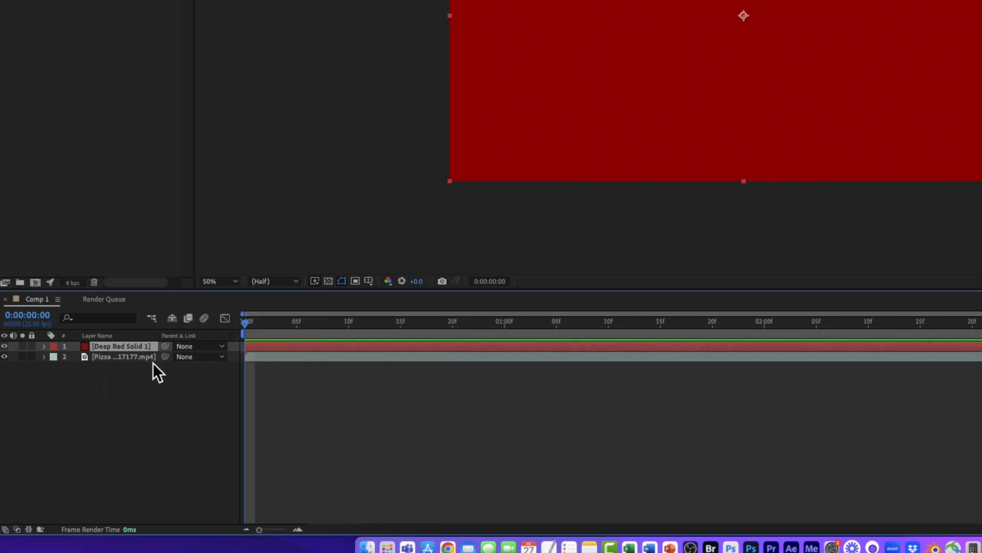
left_click(5, 530)
left_click(19, 530)
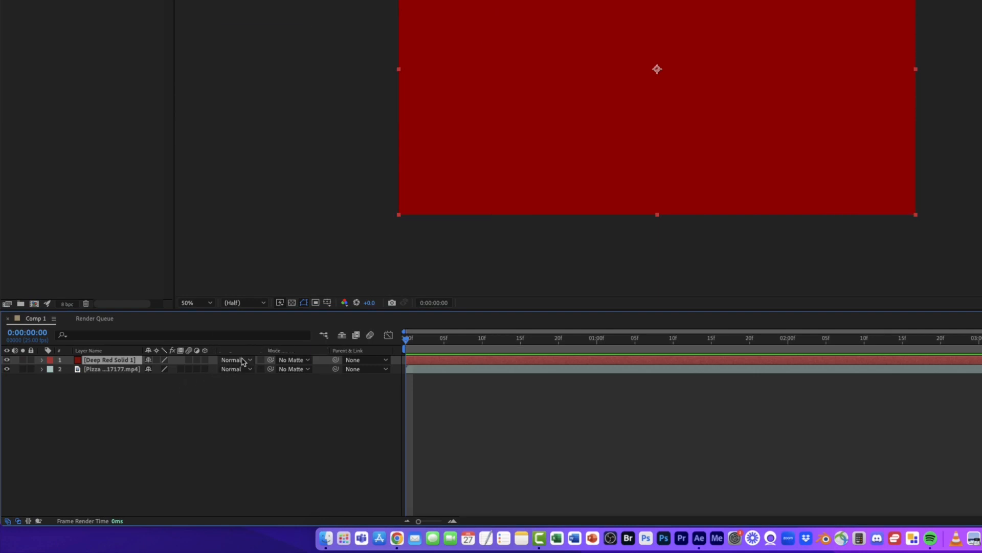
left_click(243, 360)
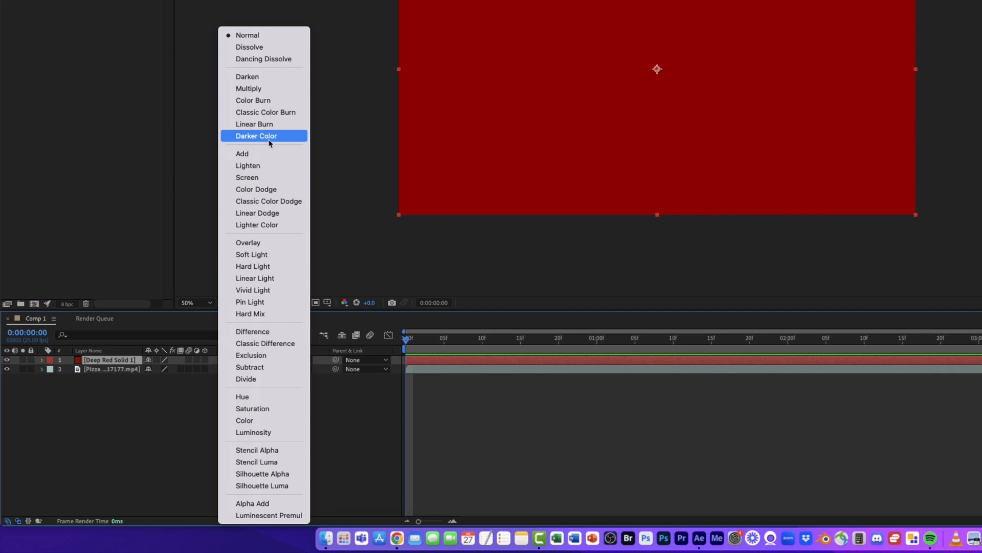
left_click(249, 89)
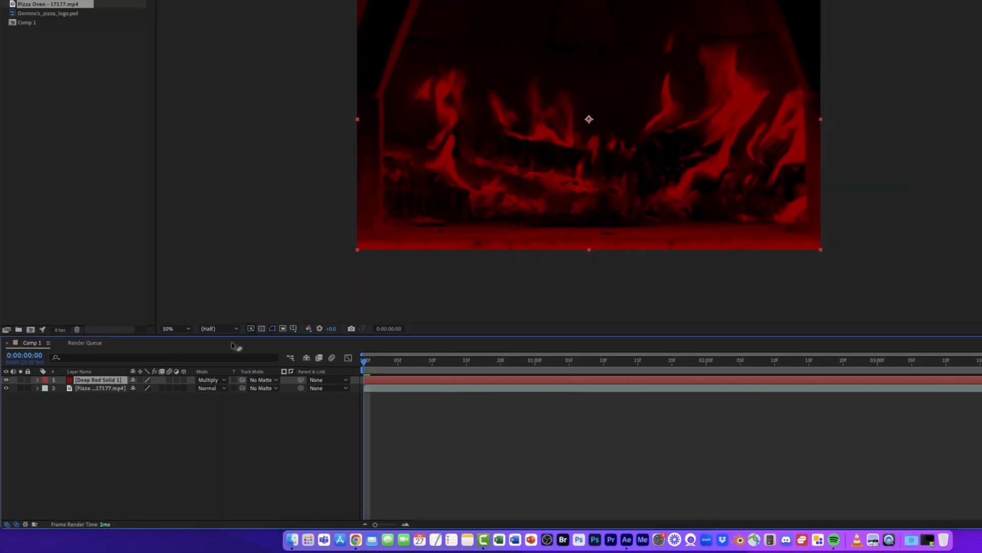
- Try the Soft Light and Overlay blending modes on the red solid layer
left_click(223, 380)
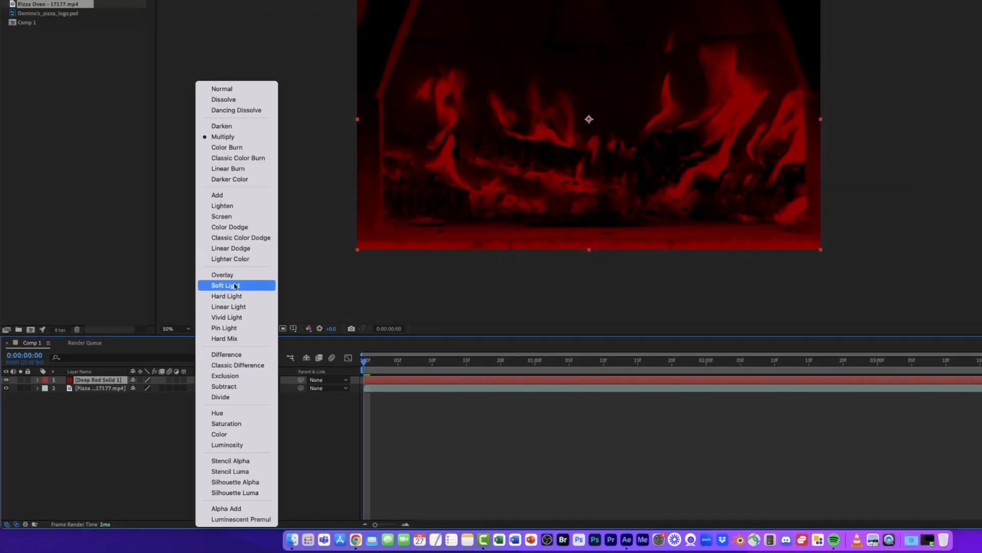
left_click(235, 286)
left_click(208, 383)
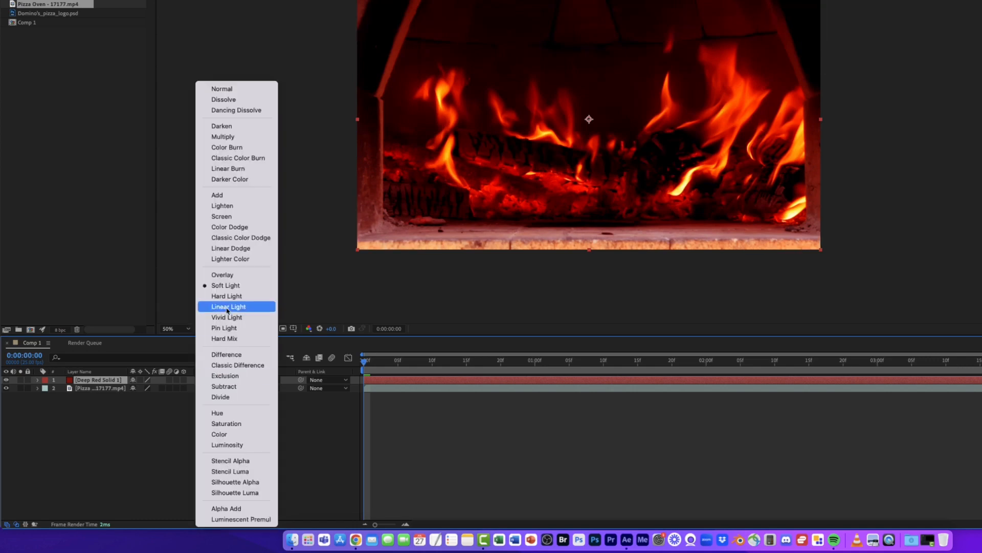
left_click(235, 277)
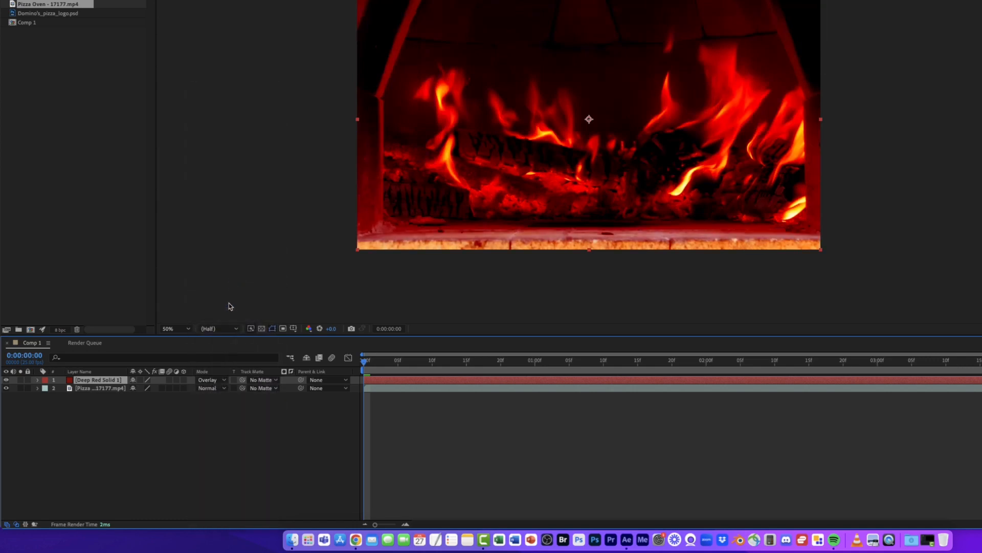
- Return the red solid layer's blending mode to Multiply
left_click(209, 380)
left_click(242, 138)
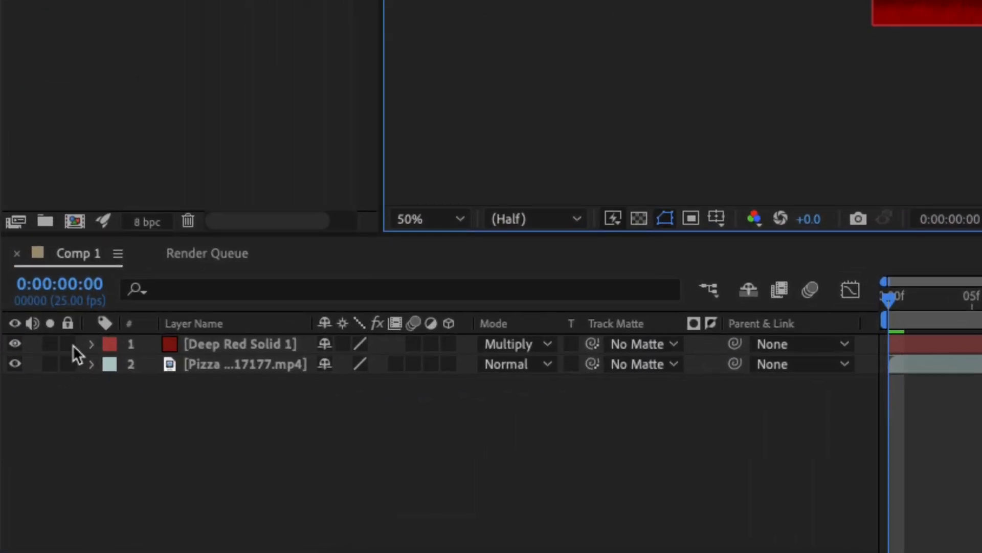
- Lock the red solid layer and the pizza oven video layer
left_click(22, 414)
left_click(68, 364)
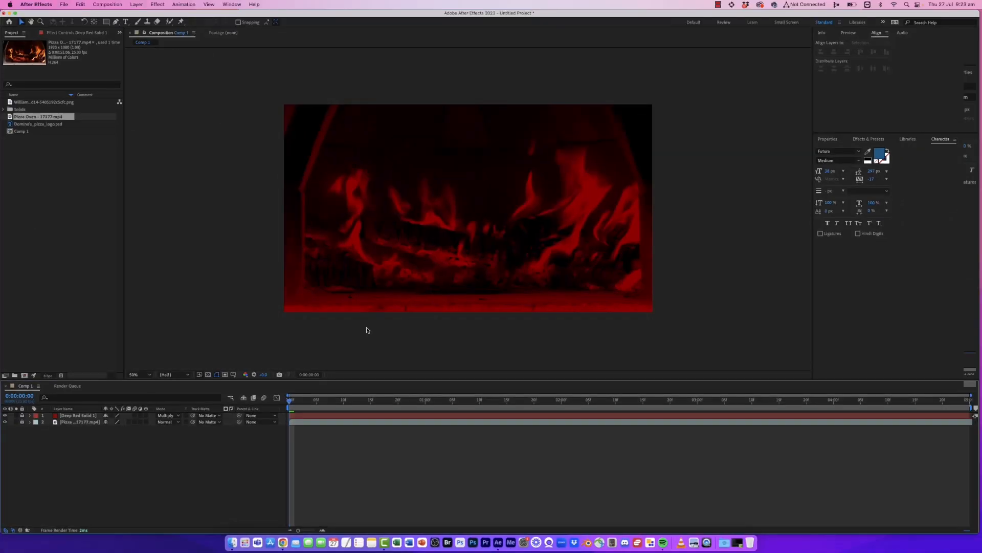
left_click(388, 286)
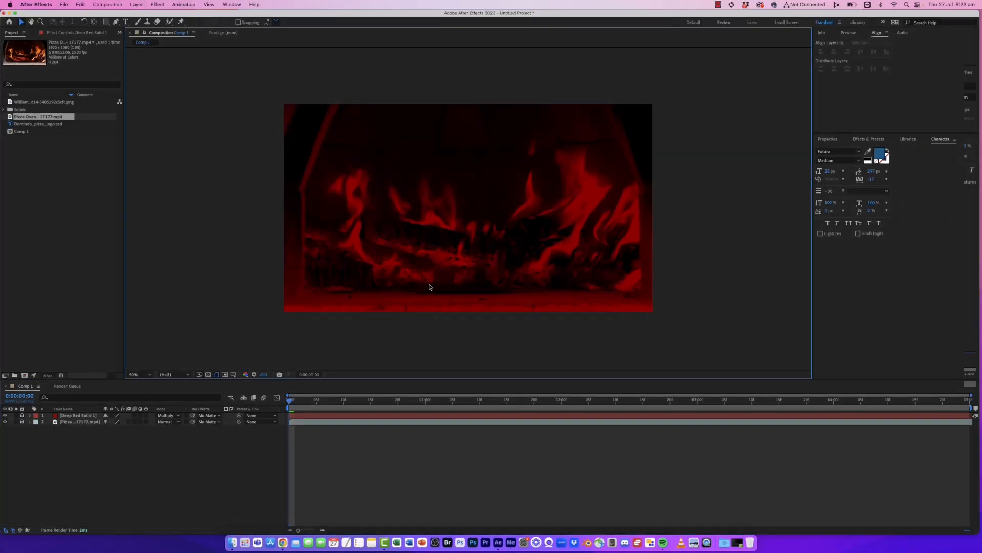
- Add the skull pizza image from the project to the composition
left_click(43, 131)
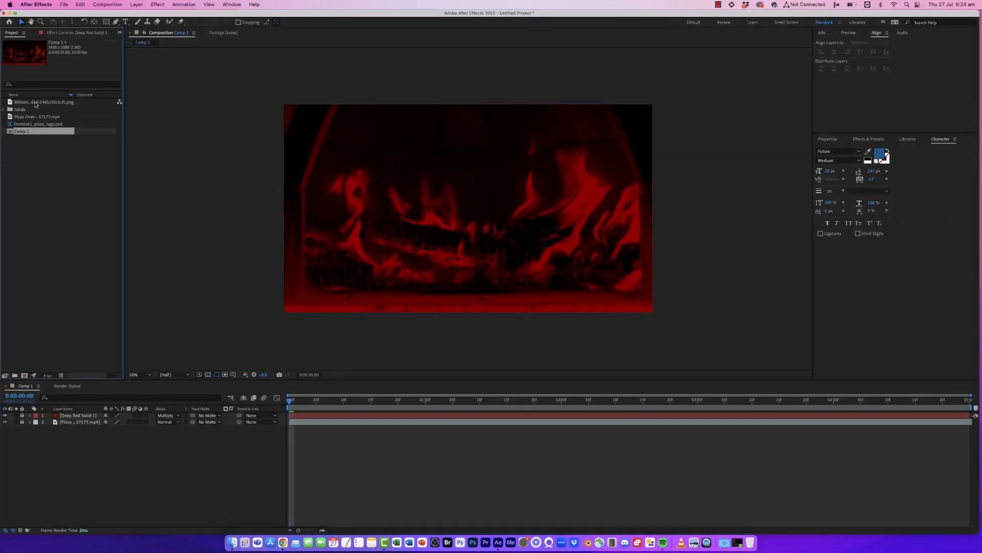
left_click(35, 103)
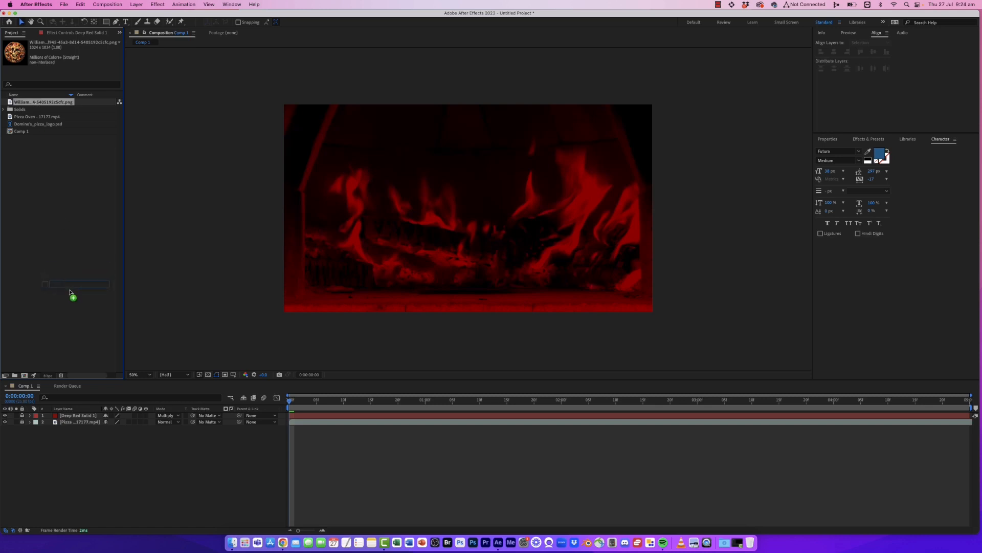
left_click_drag(70, 293, 429, 225)
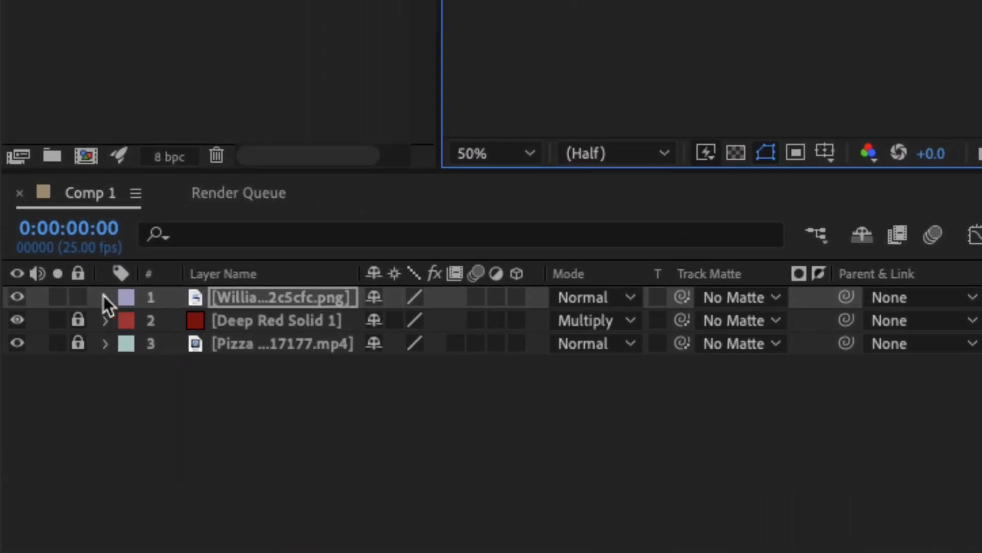
- Set starting Position and Rotation keyframes with the pizza moved off-frame to the left and rotated about -70°
left_click(107, 298)
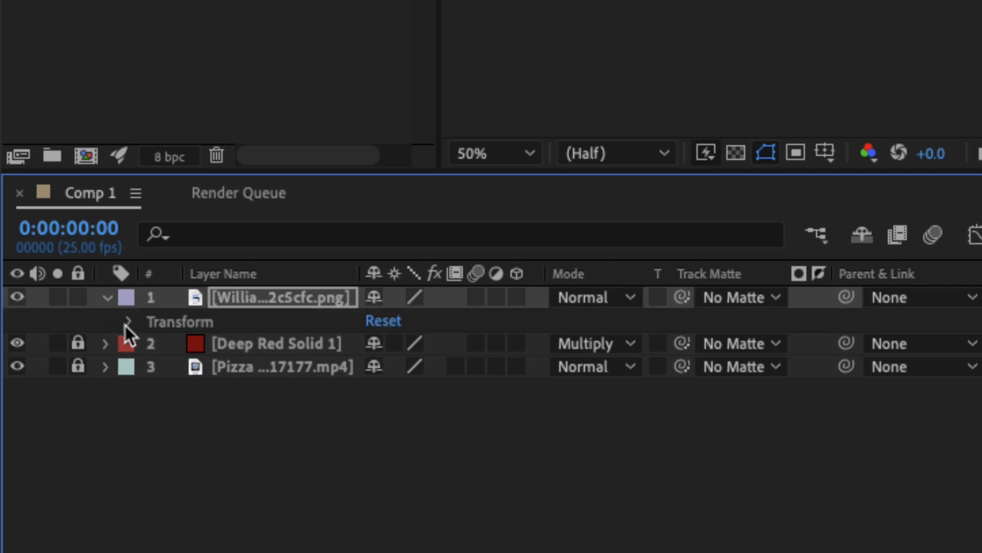
left_click(129, 322)
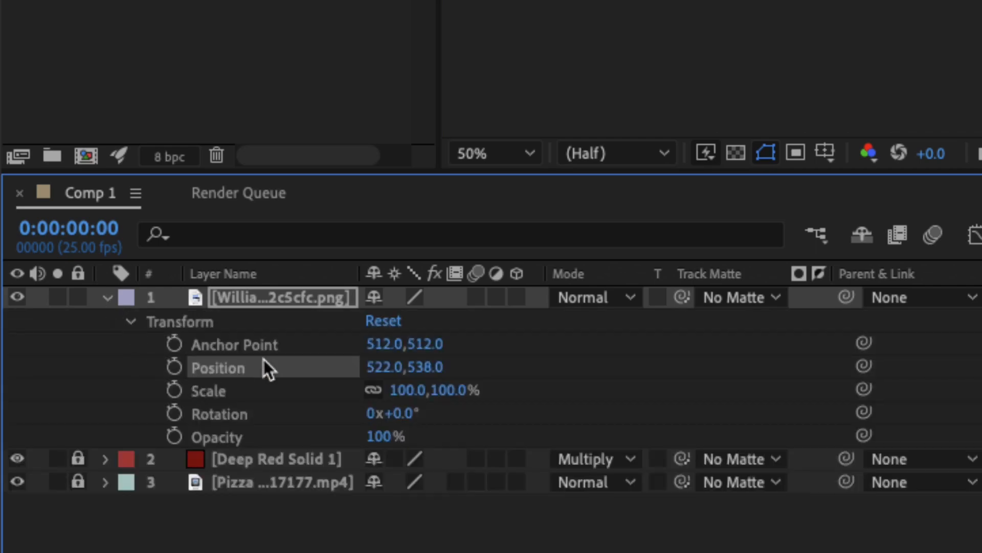
key("space")
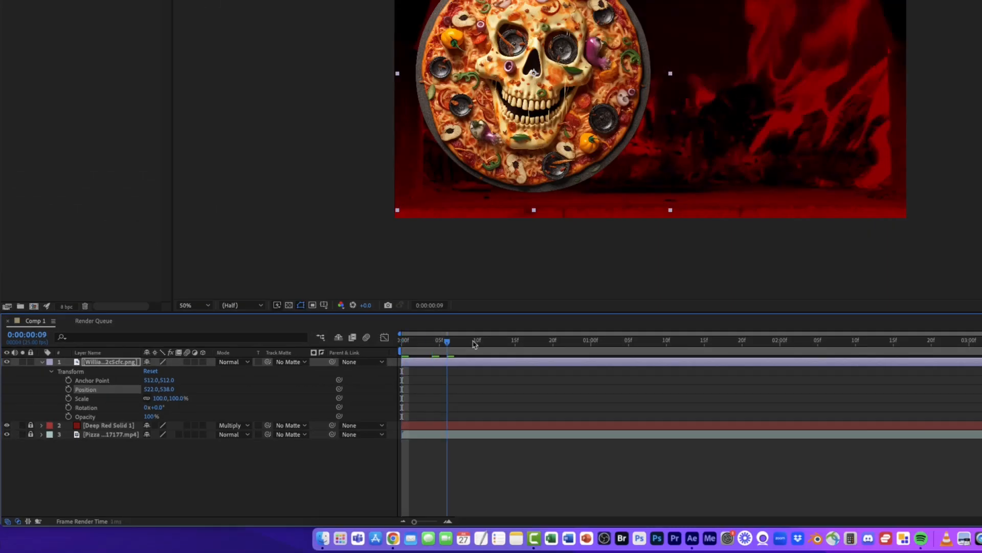
left_click(68, 388)
left_click(69, 408)
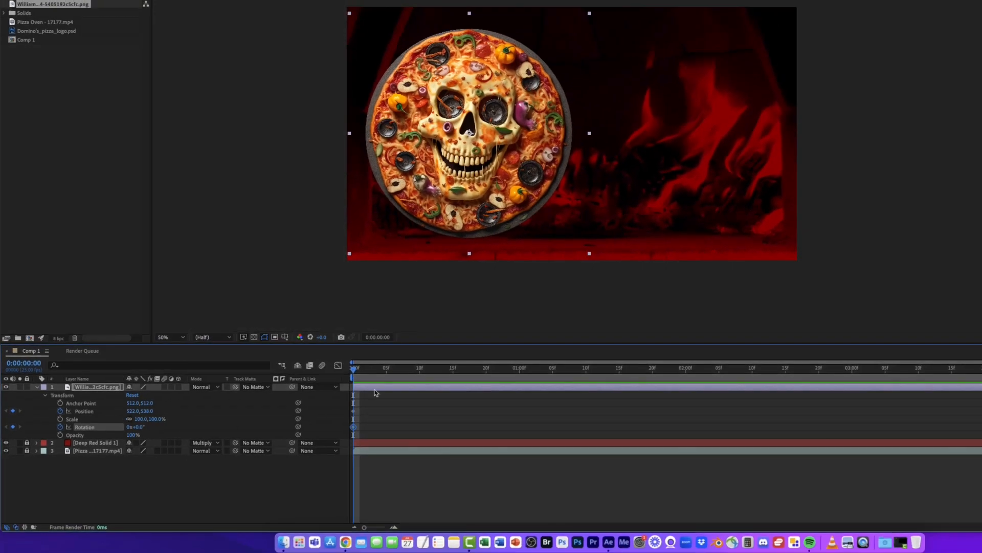
left_click_drag(466, 193, 269, 178)
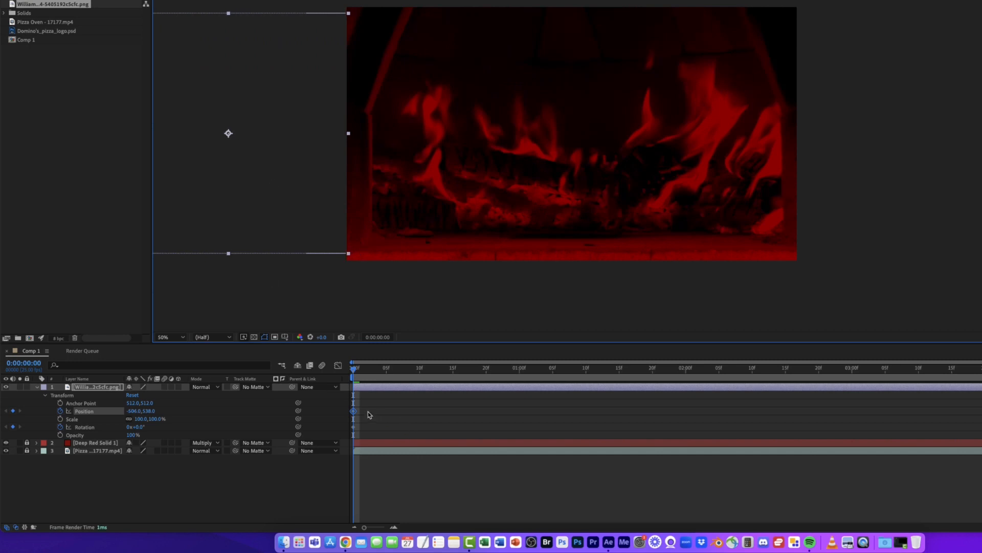
left_click_drag(137, 427, 110, 428)
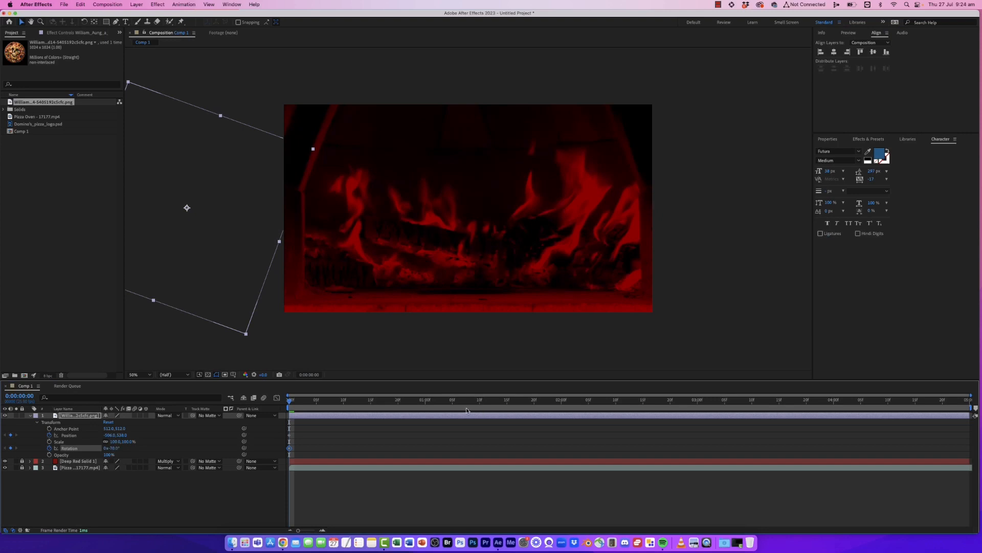
- At 1 second, move the pizza into the left of the frame and set its Rotation to 0
left_click_drag(316, 404, 424, 411)
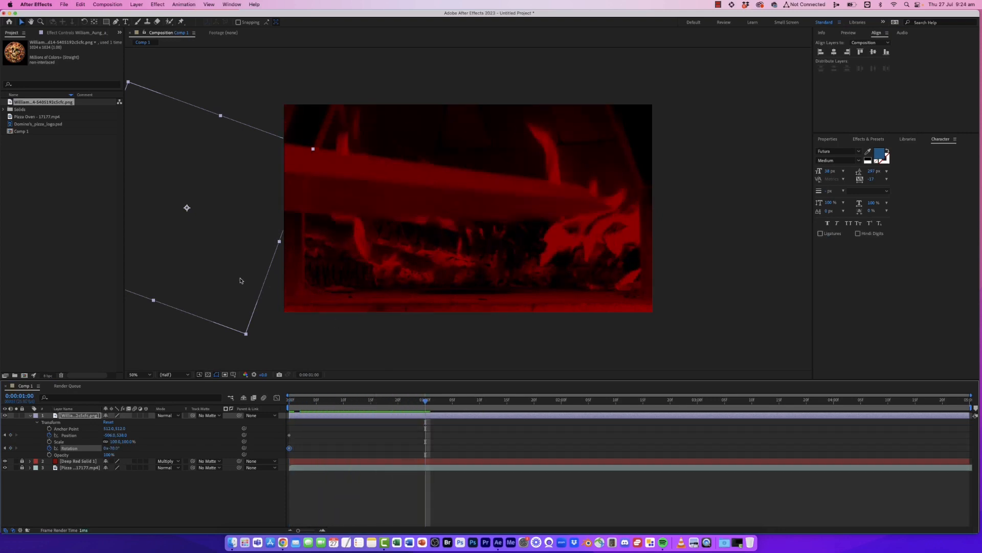
left_click_drag(240, 280, 422, 262)
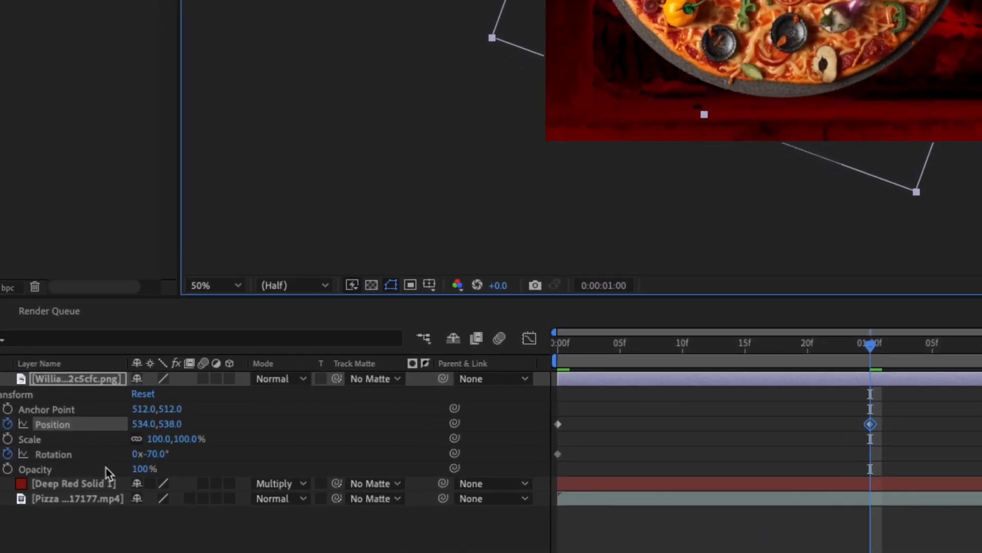
left_click(116, 448)
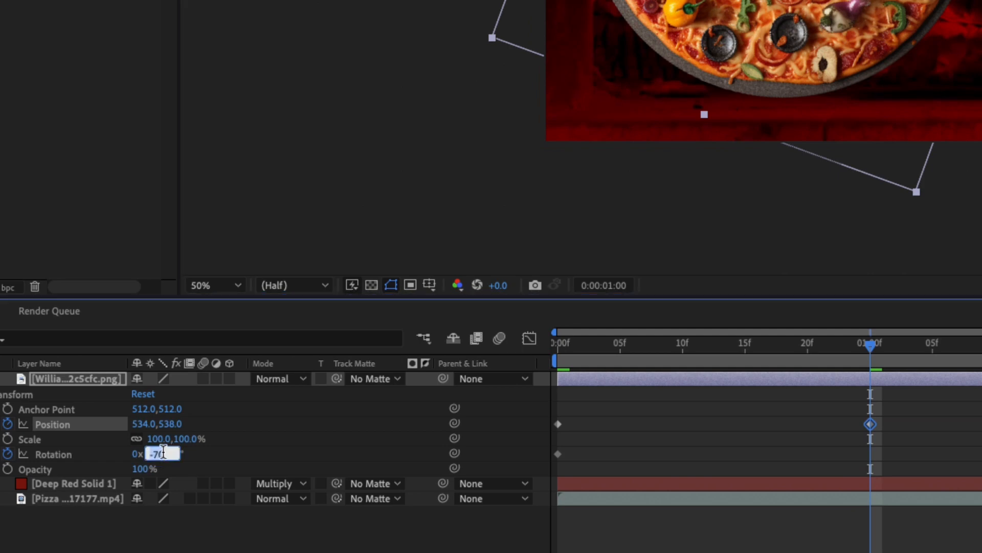
type("0")
key("Return")
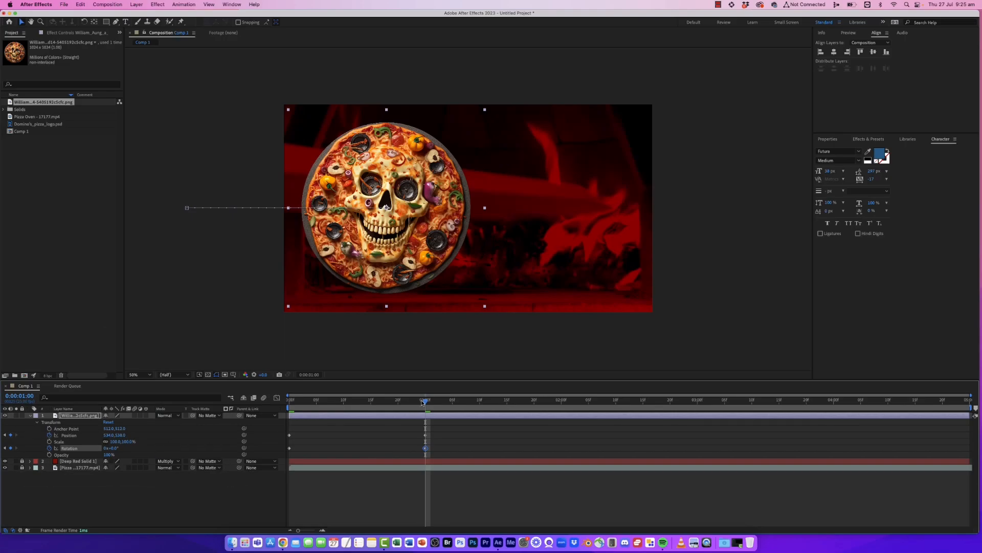
- Preview the pizza roll-in animation from the start
left_click_drag(423, 403, 290, 402)
key("space")
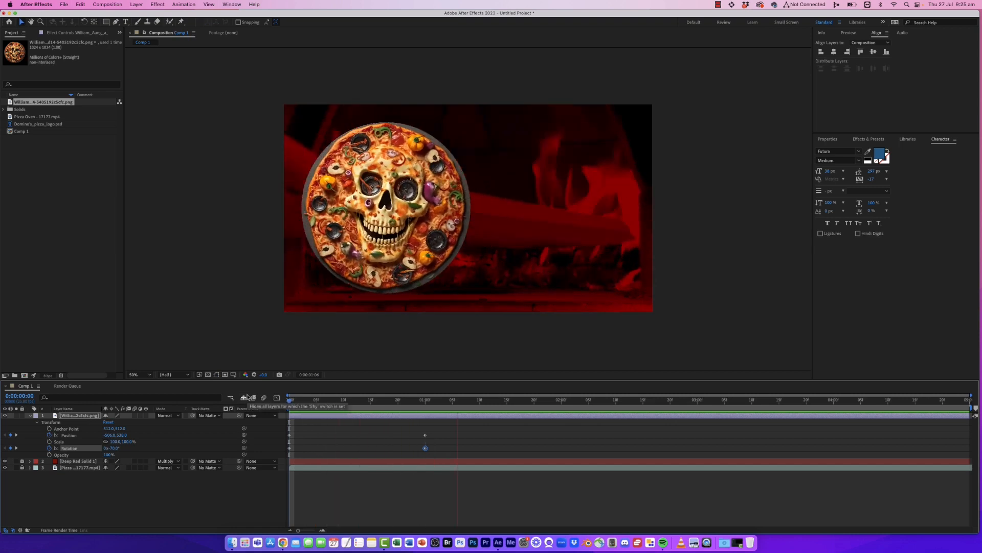
key("space")
key("space")
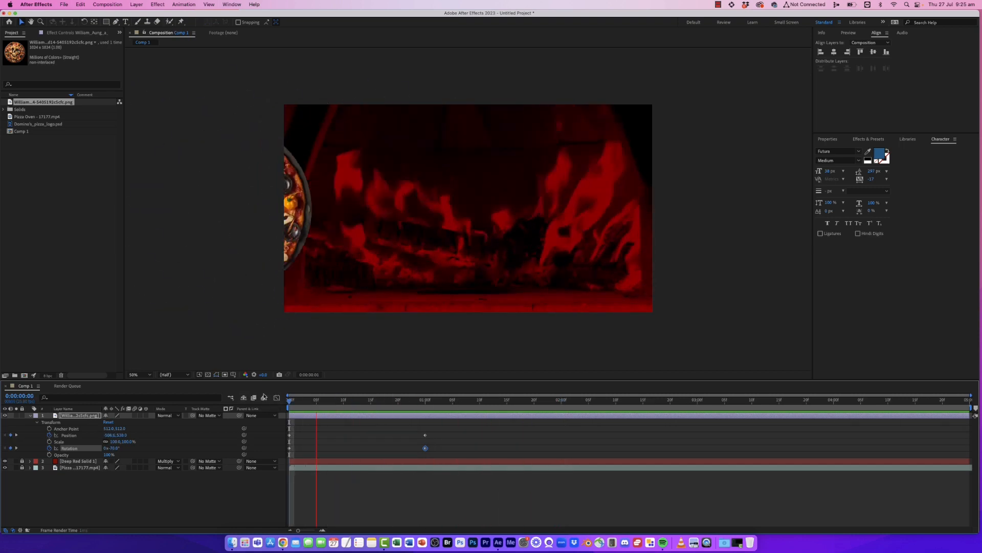
key("space")
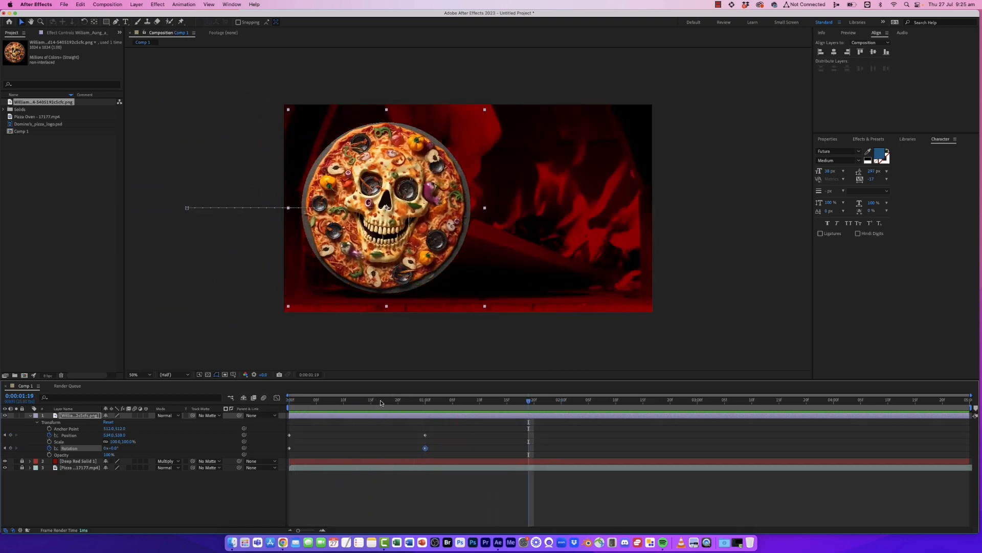
- At 1:14, add the Domino's pizza logo from the project to the composition
left_click(30, 415)
mouse_move(516, 402)
left_mouse_down()
mouse_move(435, 400)
mouse_move(504, 400)
left_mouse_up()
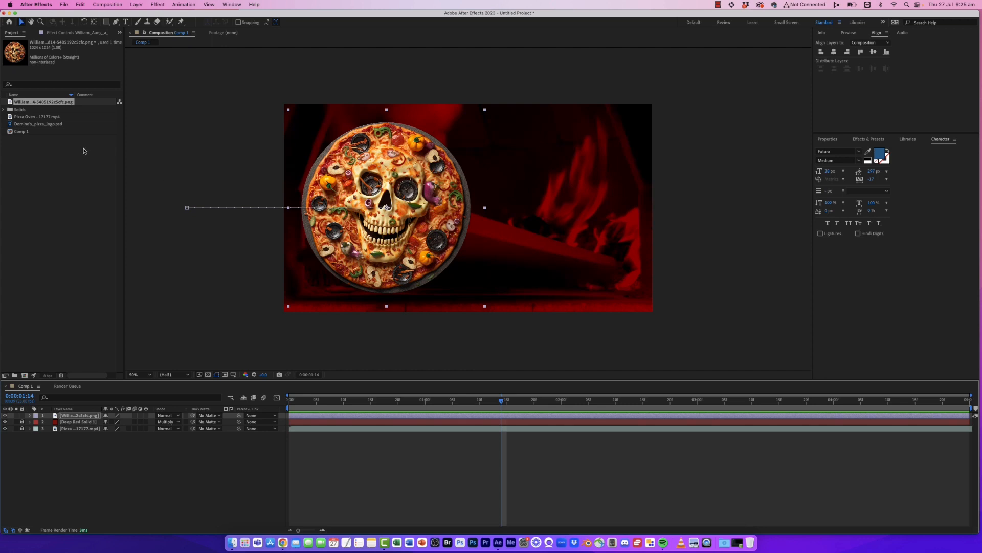
left_click(46, 125)
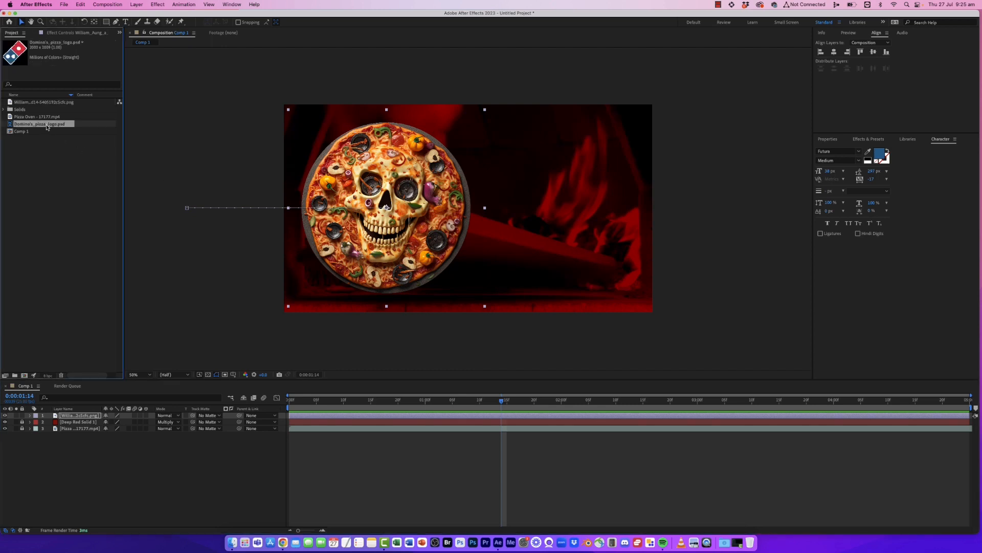
left_click_drag(103, 238, 567, 226)
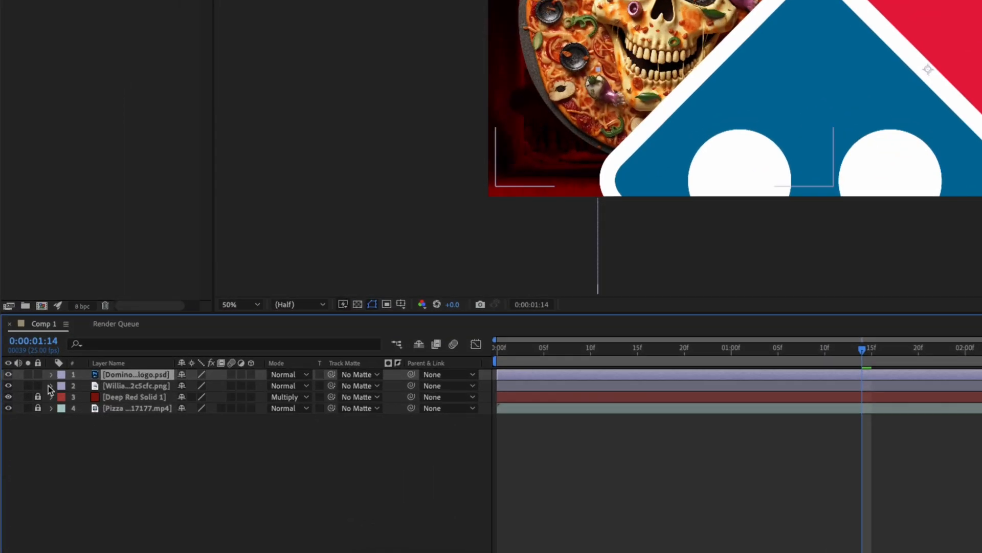
- Scale the Domino's logo to 20% and position it right of the pizza
left_click(30, 414)
left_click(63, 386)
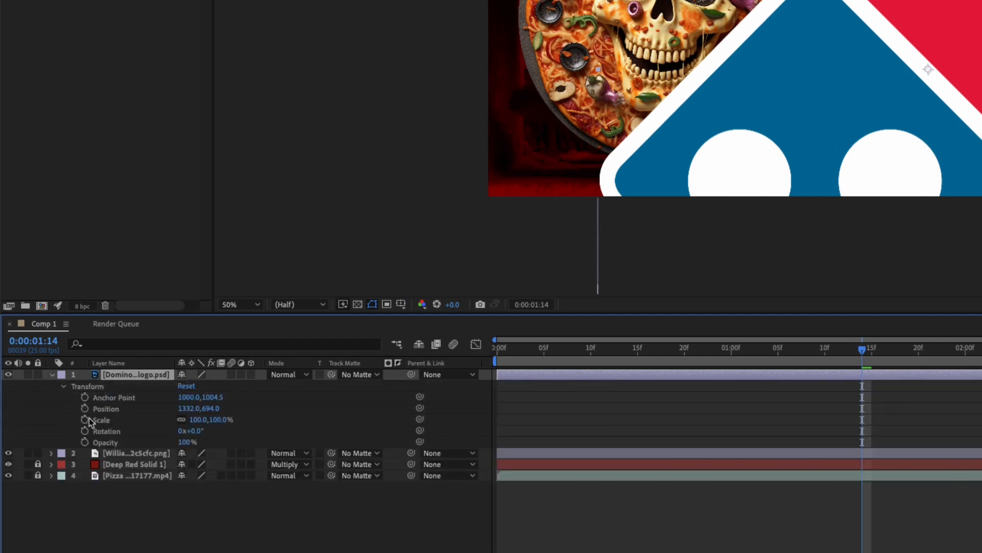
left_click_drag(201, 419, 127, 441)
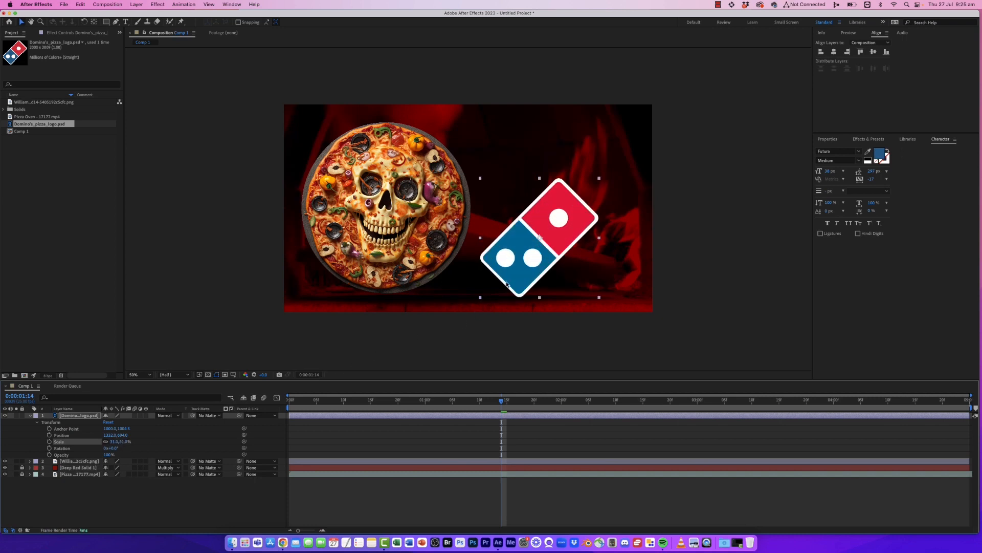
left_click_drag(506, 285, 531, 248)
left_click_drag(127, 442, 124, 444)
left_click(124, 443)
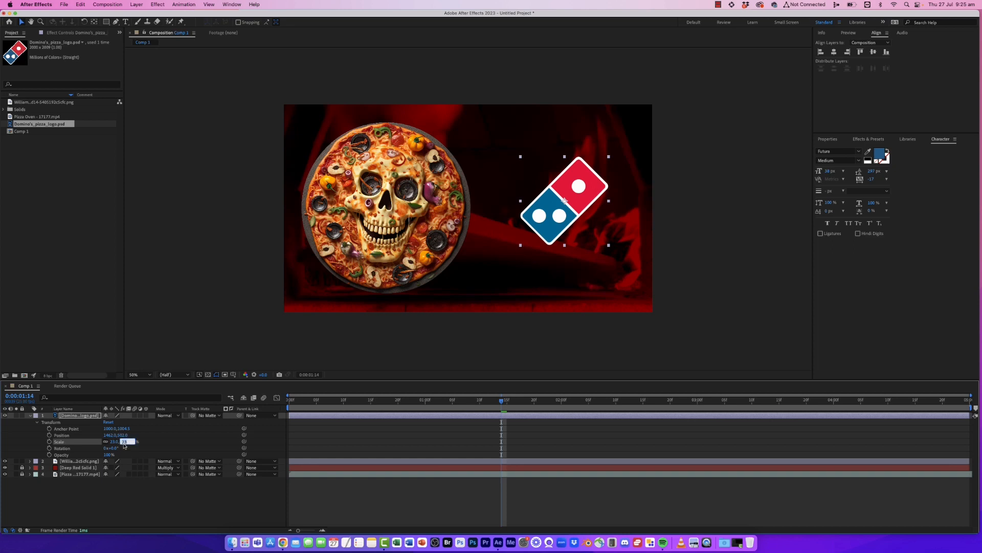
key("Return")
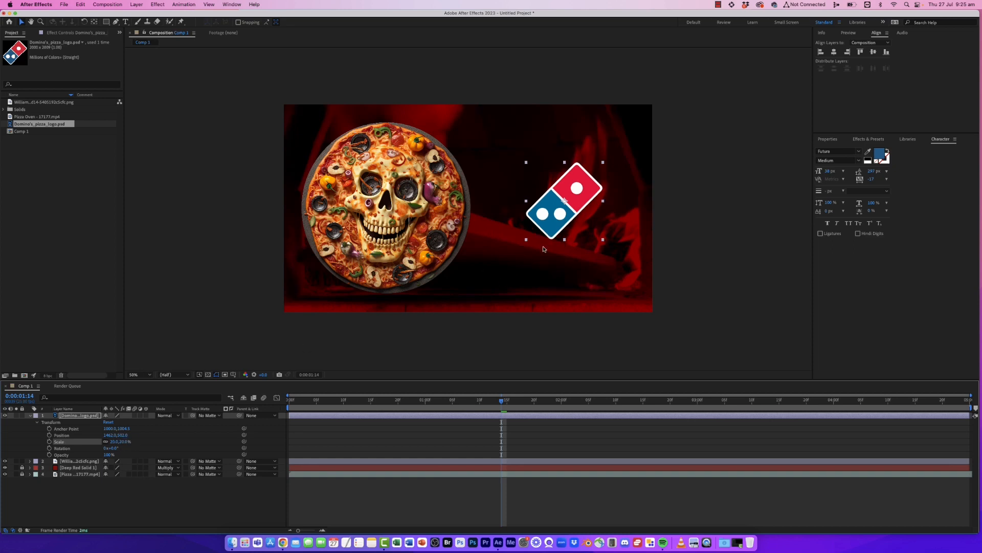
left_click_drag(554, 234, 536, 231)
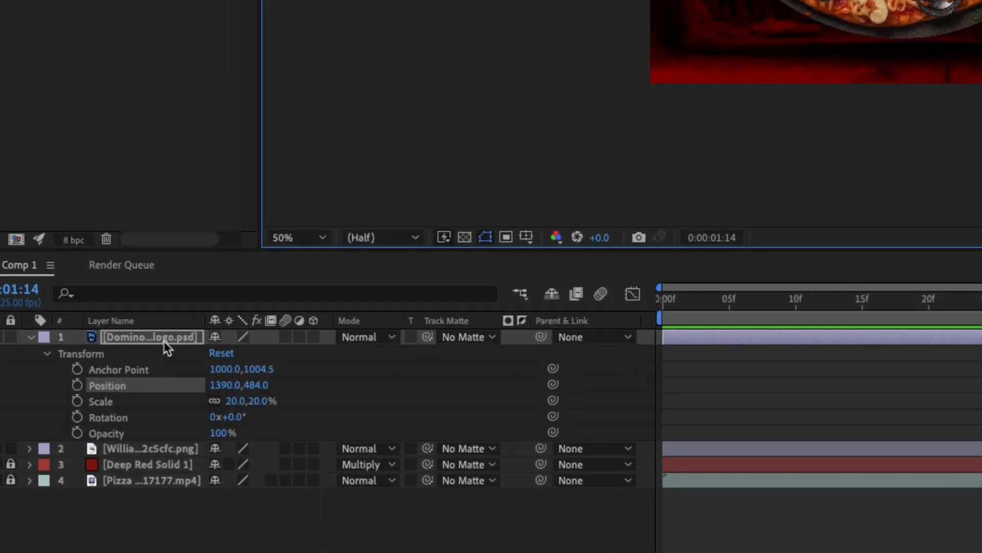
- Rename the logo layer as LOGO - RED
left_click(82, 416)
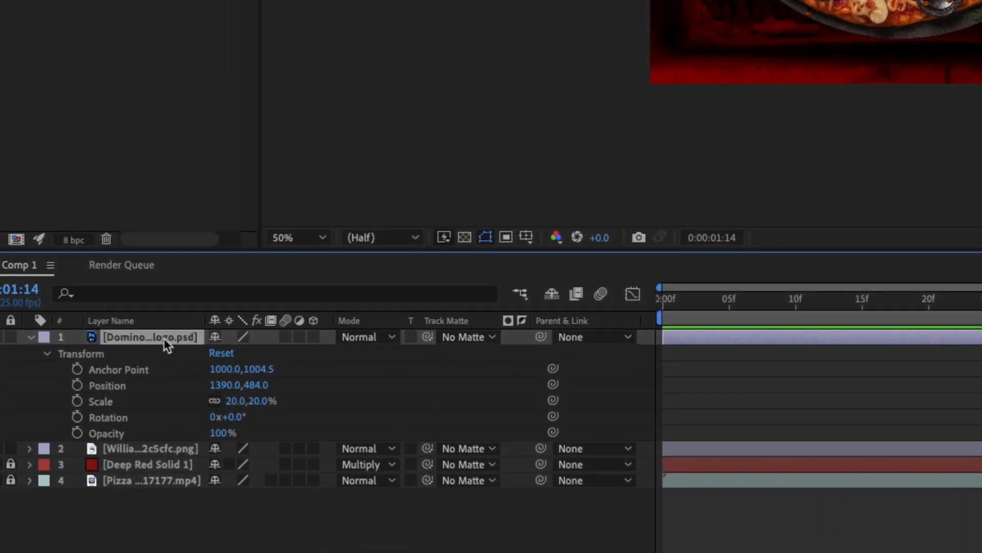
key("Return")
type("LOGO -")
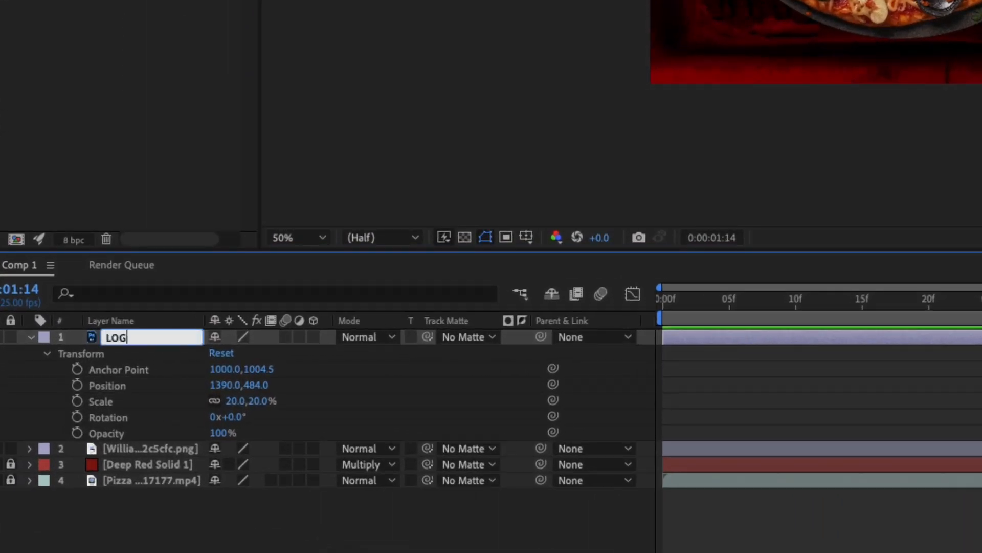
type(" RED")
key("Return")
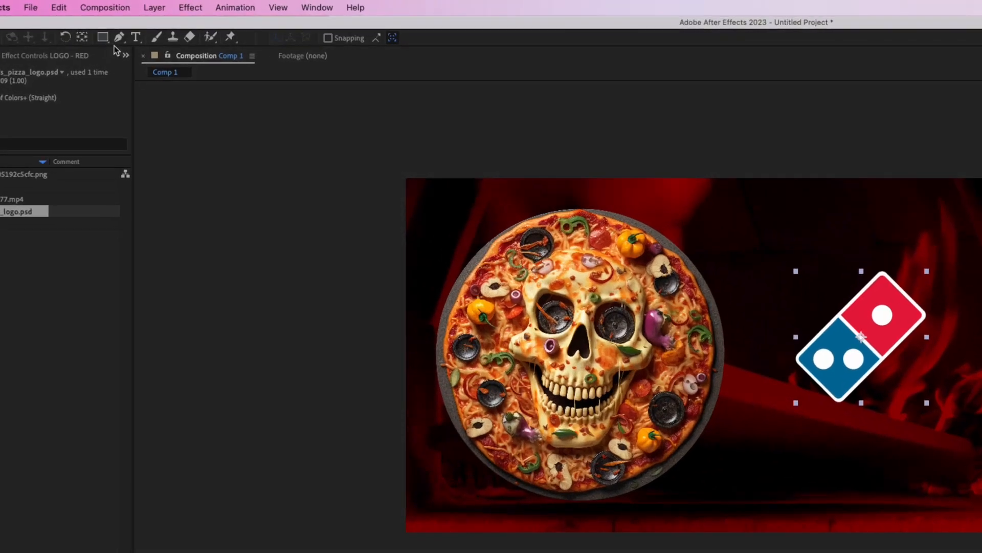
- Draw a Pen mask around the red tile of the logo on the LOGO - RED layer
left_click(121, 37)
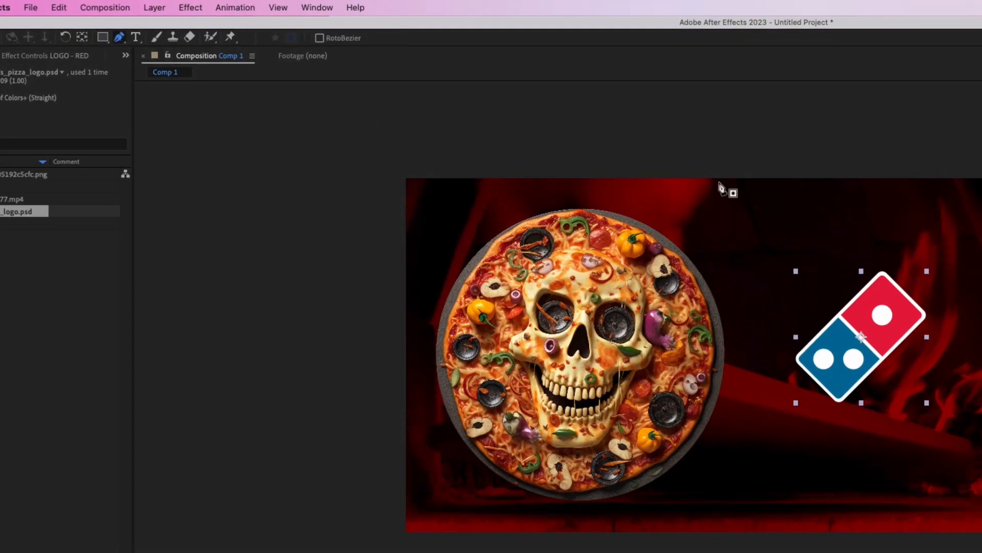
left_click(834, 311)
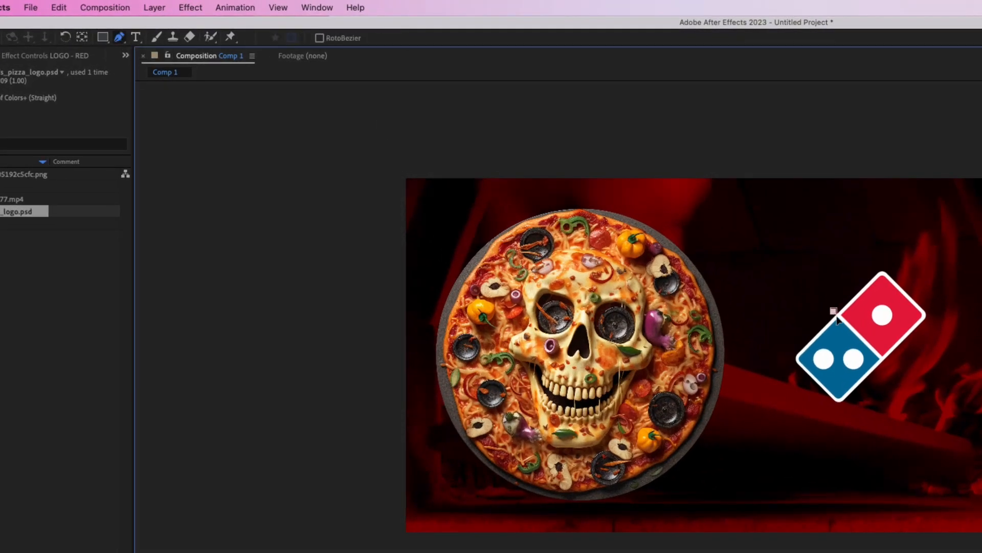
left_click_drag(889, 362, 940, 317)
left_click(882, 257)
left_click(833, 311)
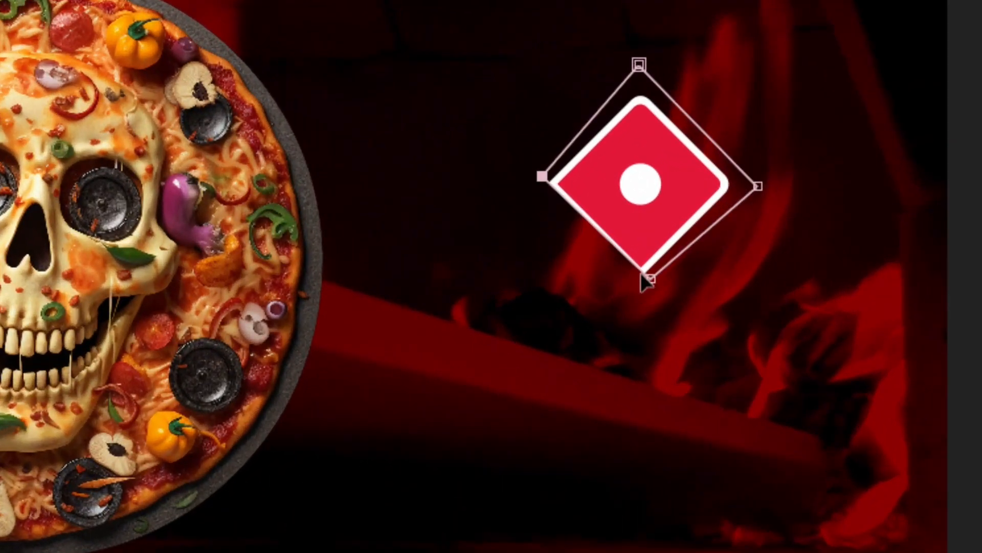
left_click(648, 279)
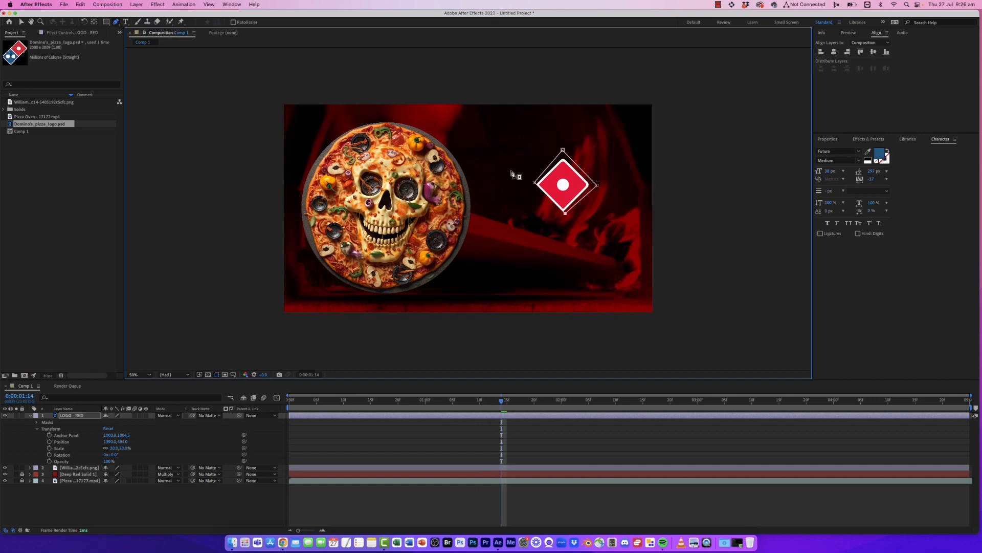
left_click(29, 415)
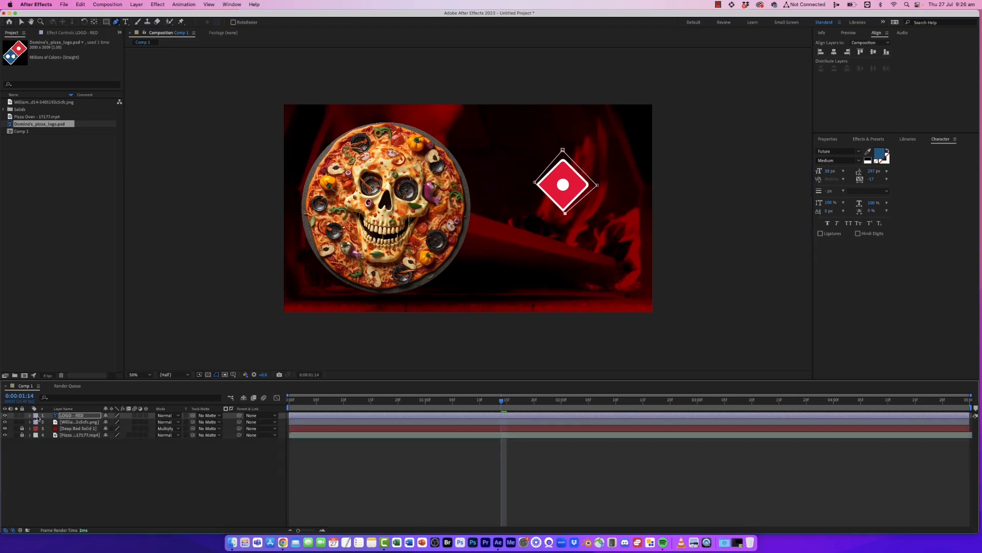
left_click(71, 416)
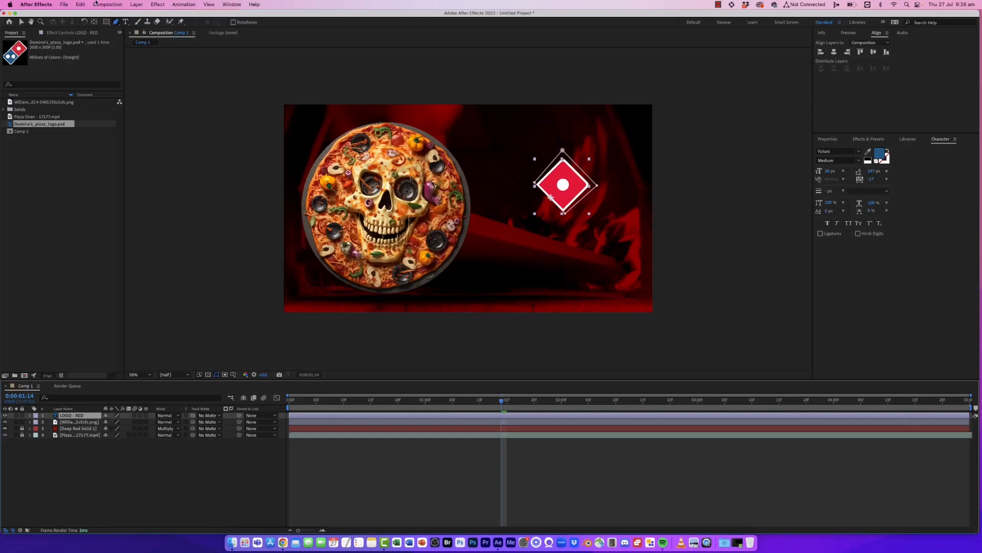
- Duplicate the LOGO - RED layer and rename the copy as LOGO - BLUE
left_click(82, 5)
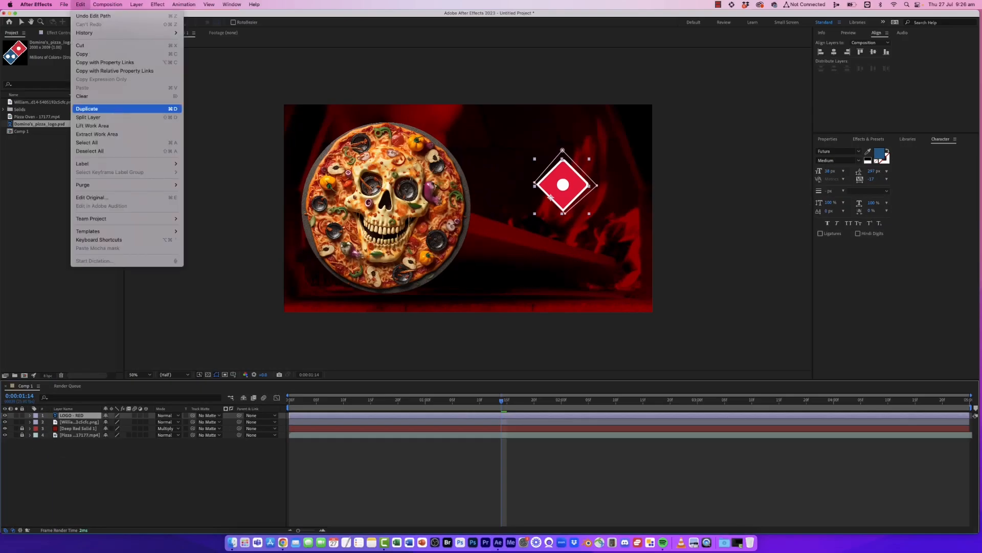
left_click(87, 108)
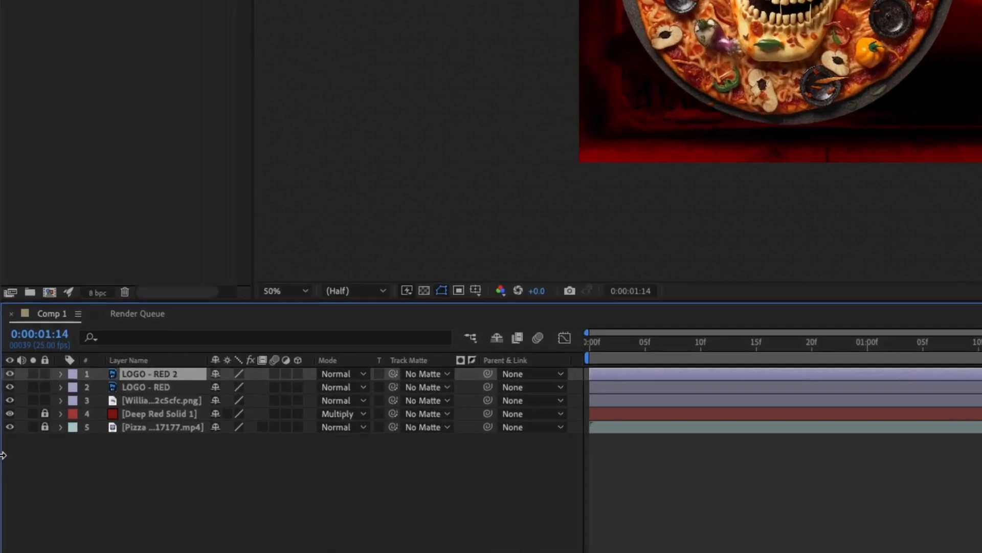
key("Return")
left_click(200, 374)
key("BackSpace")
key("BackSpace")
key("BackSpace")
key("BackSpace")
key("BackSpace")
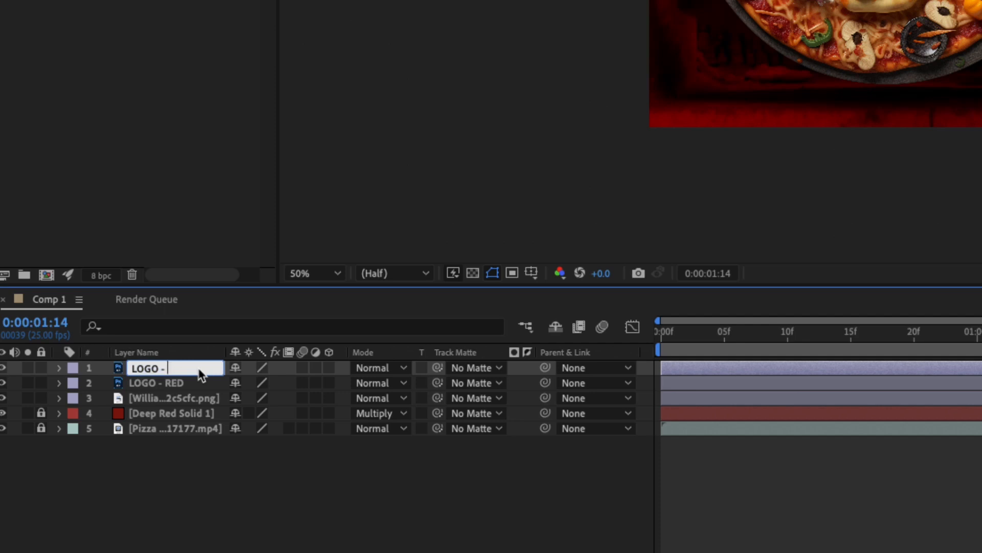
type("BLUE")
key("Return")
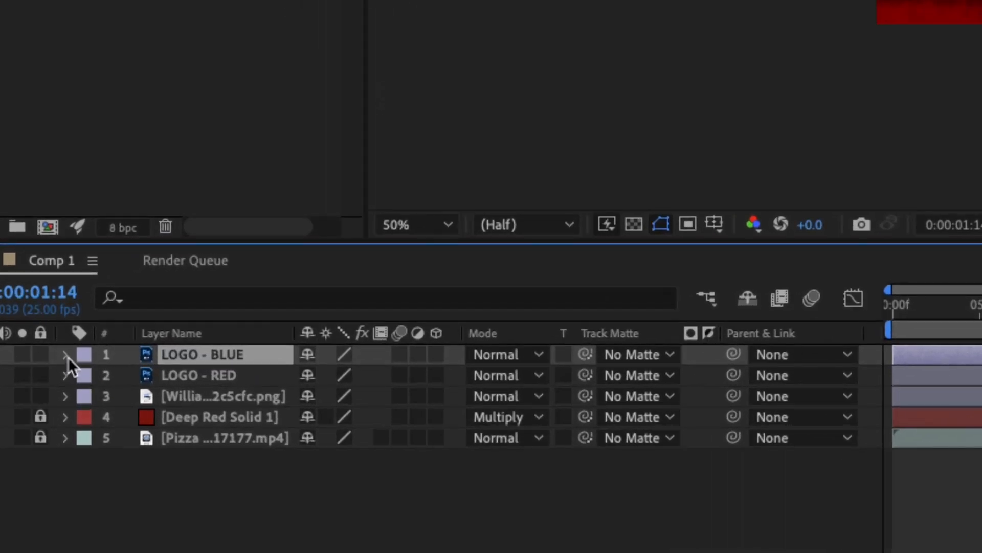
- Invert Mask 1 on the LOGO - BLUE layer so it keeps the blue tile
left_click(65, 355)
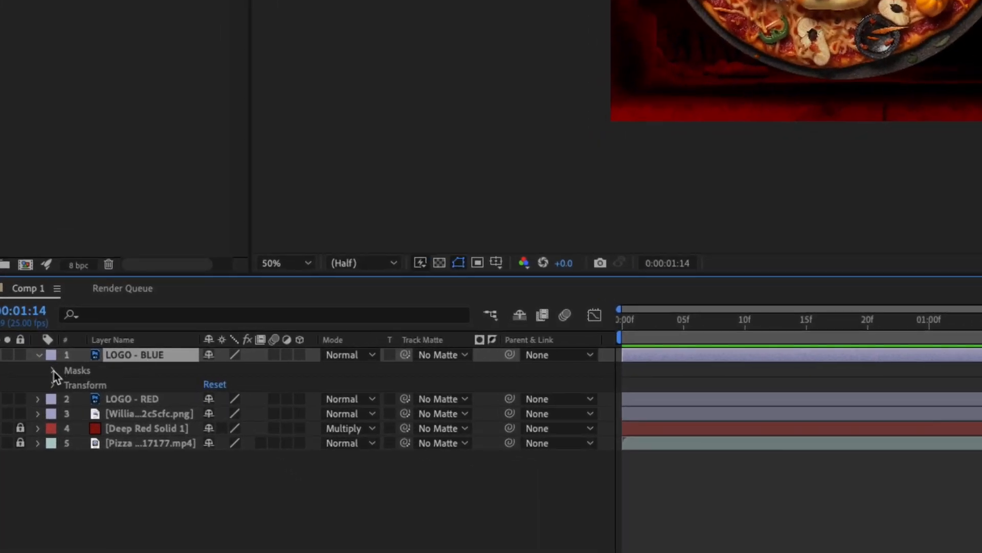
left_click(54, 370)
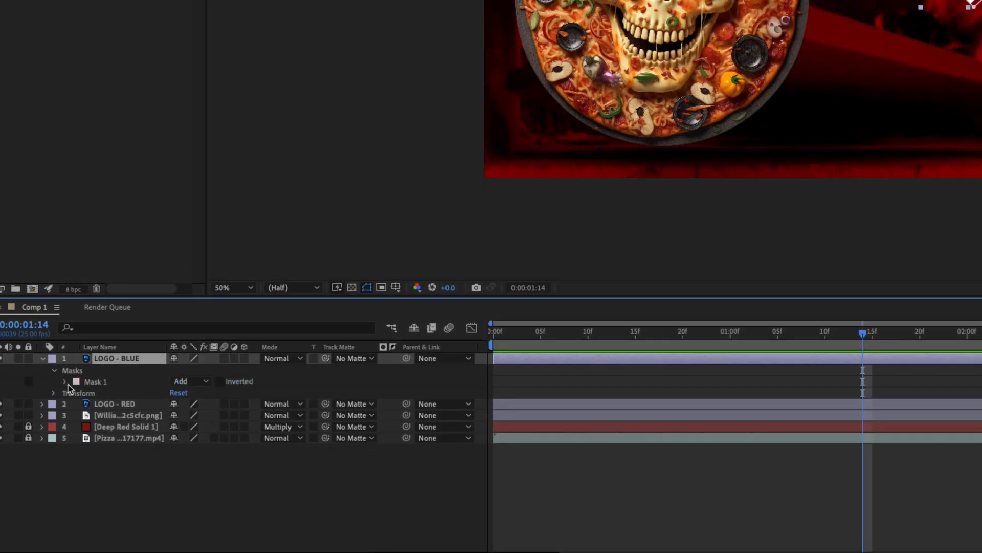
left_click(66, 381)
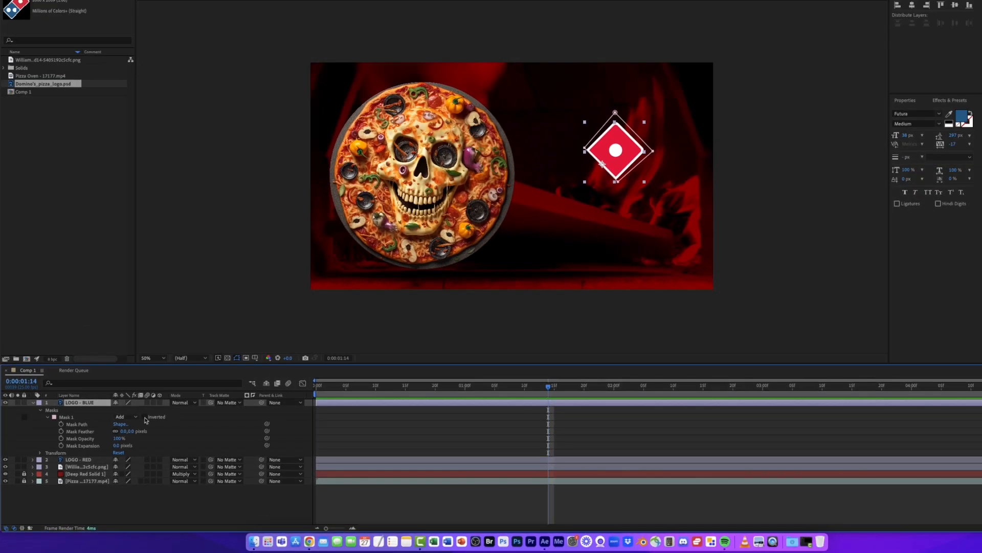
left_click(144, 417)
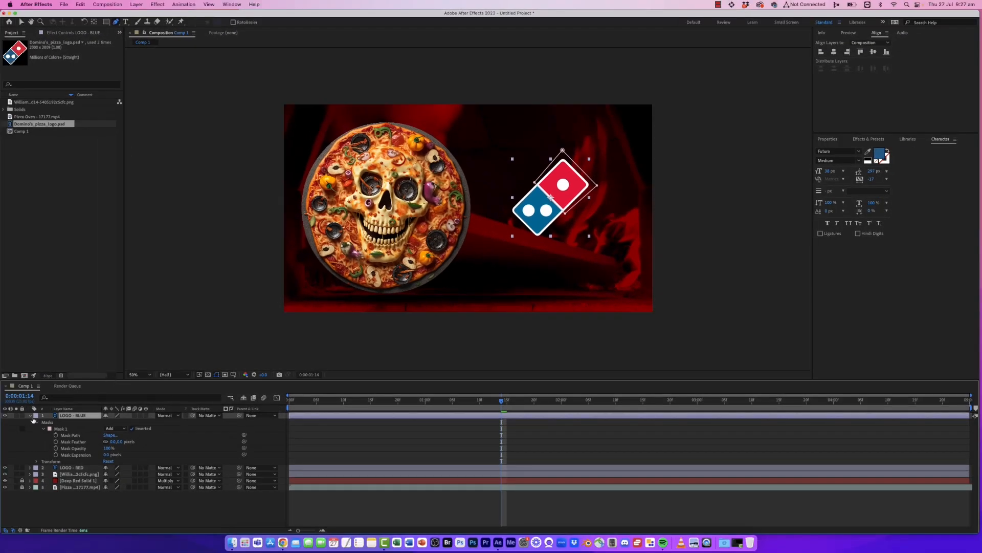
left_click(30, 416)
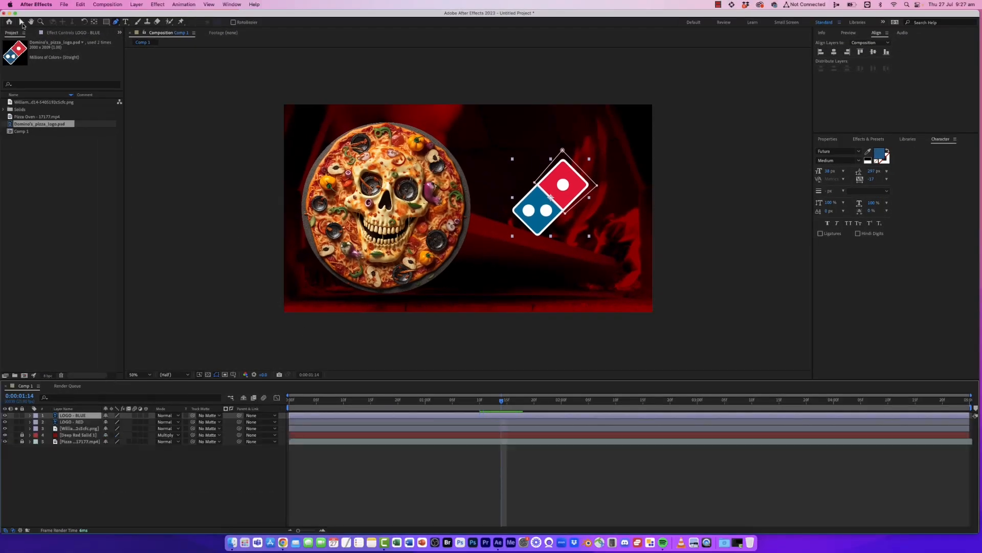
left_click(21, 22)
left_click_drag(584, 191, 538, 286)
key("super+z")
left_click_drag(545, 214, 472, 269)
key("super+z")
left_click(527, 266)
left_click(581, 185)
left_click_drag(576, 184, 685, 117)
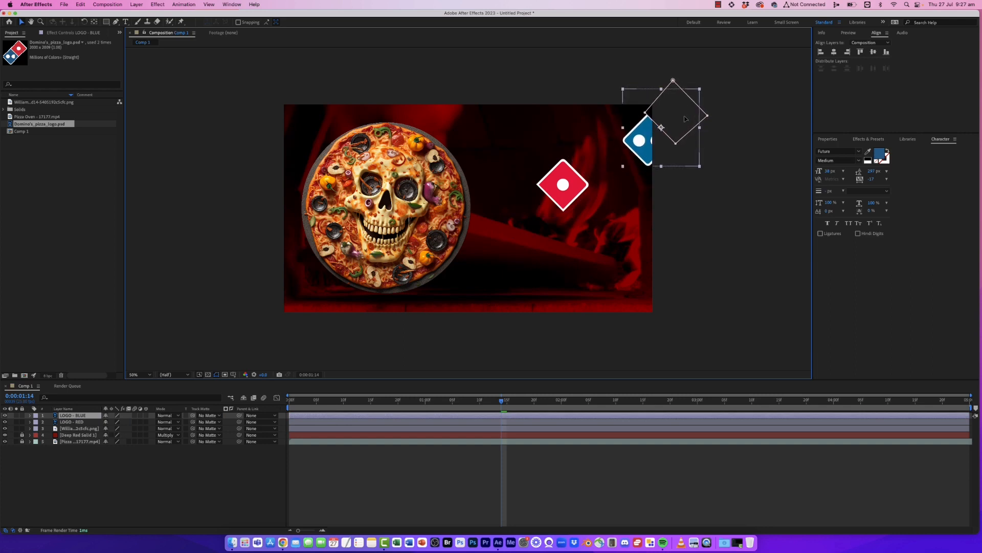
key("super+z")
left_click(82, 422)
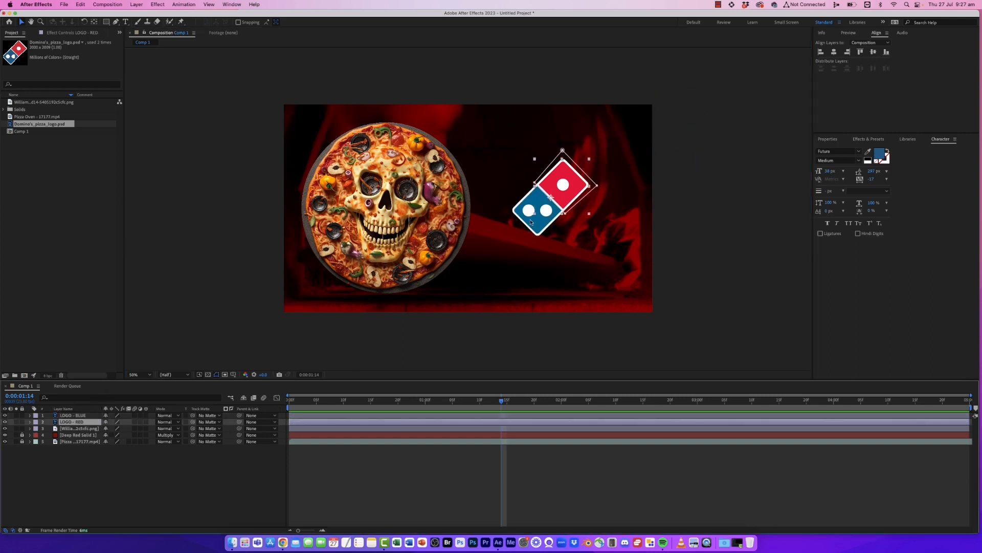
left_click_drag(581, 179, 657, 153)
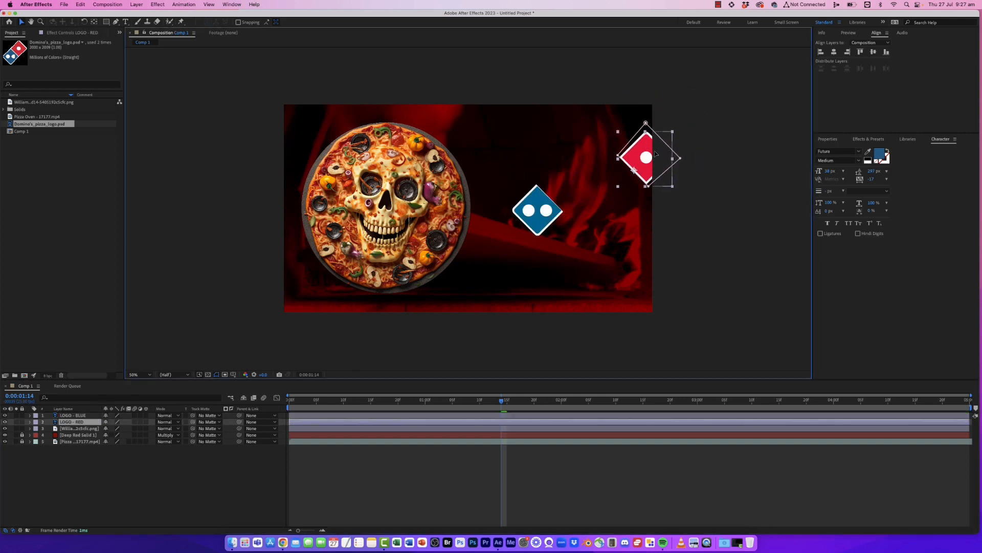
key("super+z")
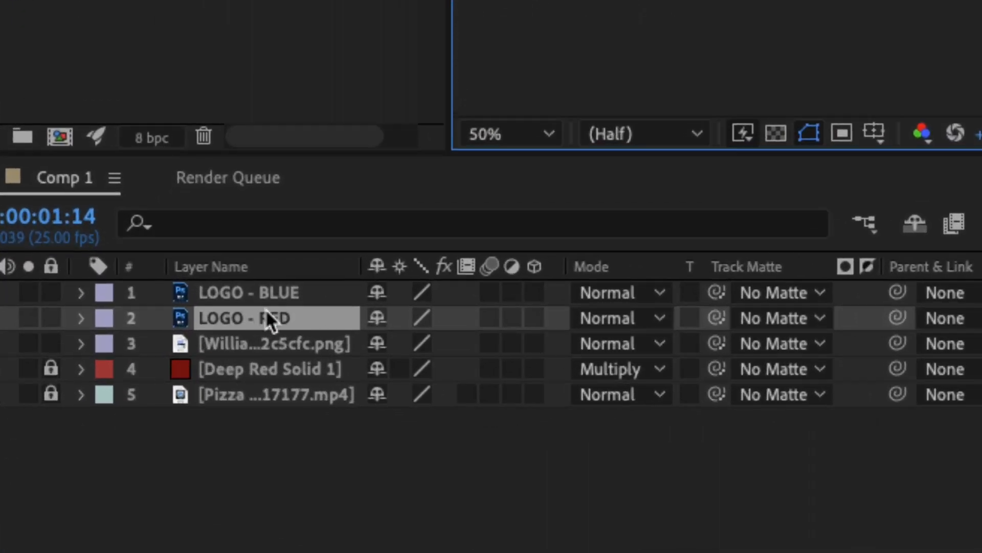
- Add Position keyframes at 0:00:01:00 and 0:00:02:00 on both logo layers
left_click(79, 415, "shift")
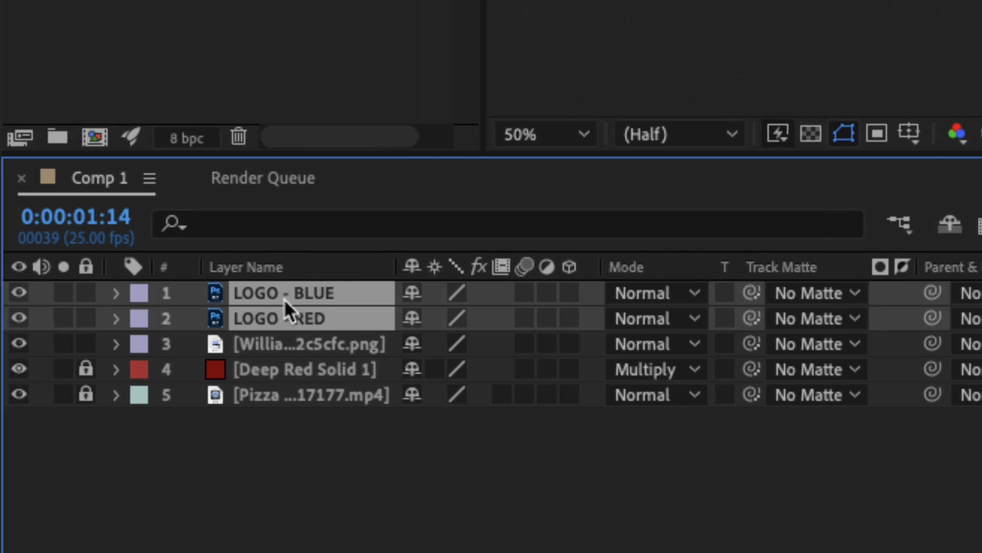
key("p")
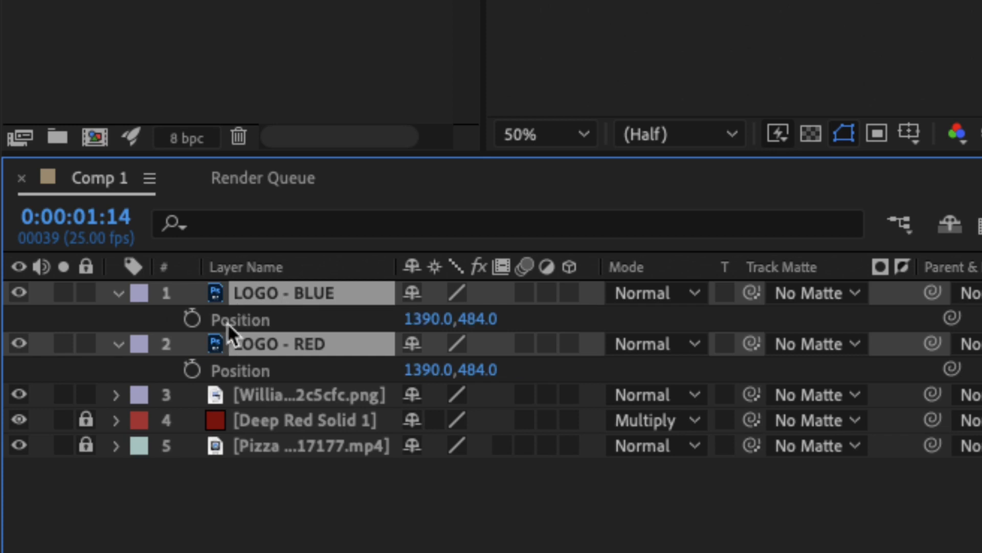
left_click(119, 292)
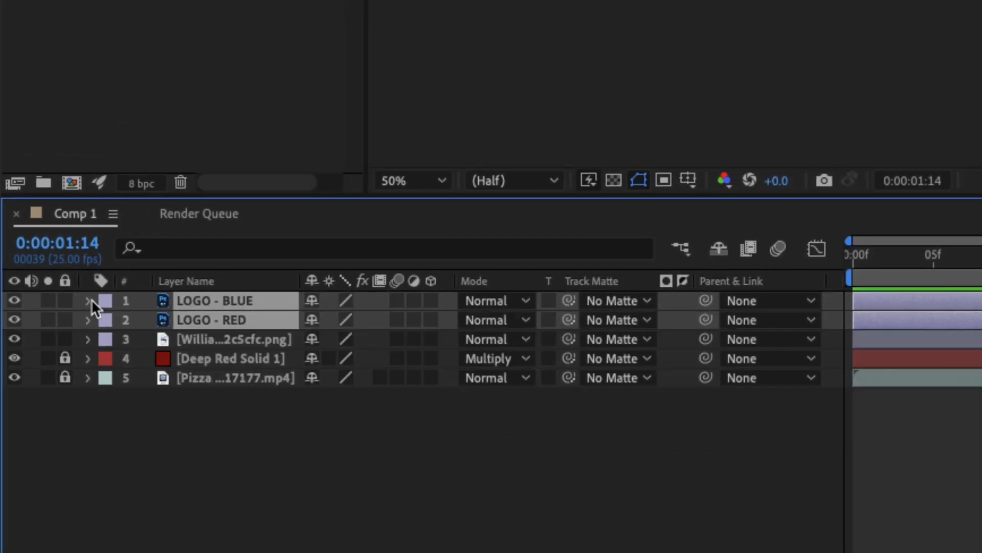
left_click(90, 300)
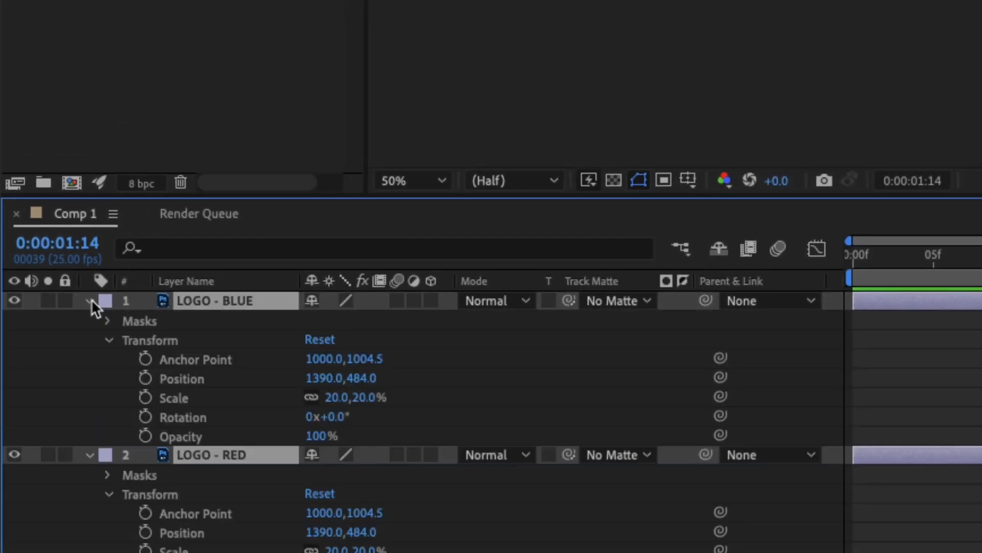
left_click(90, 300)
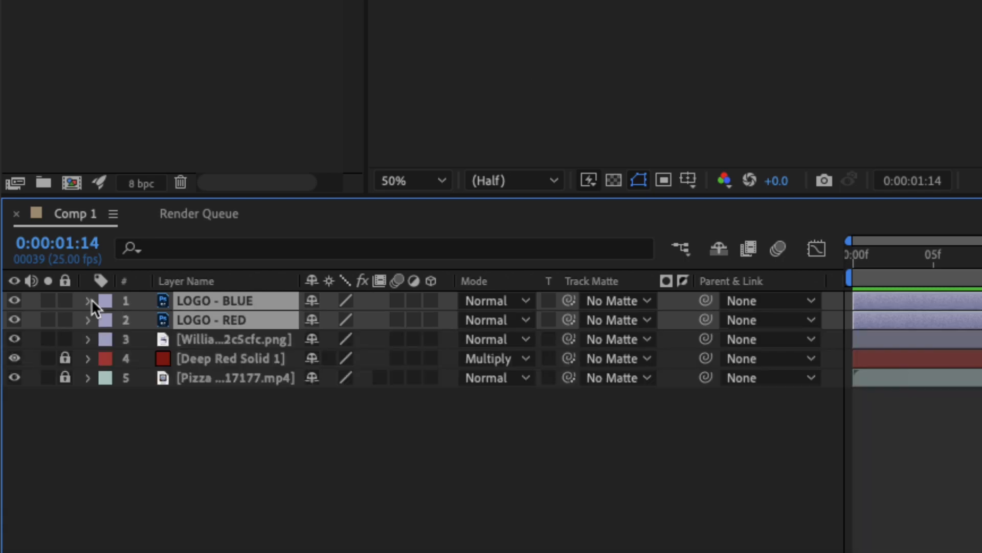
key("p")
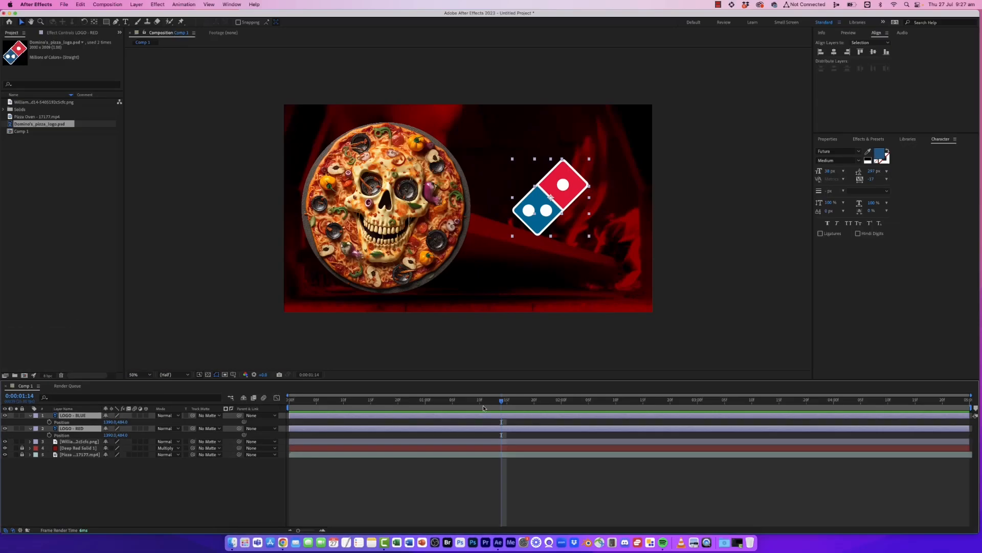
left_click(425, 407)
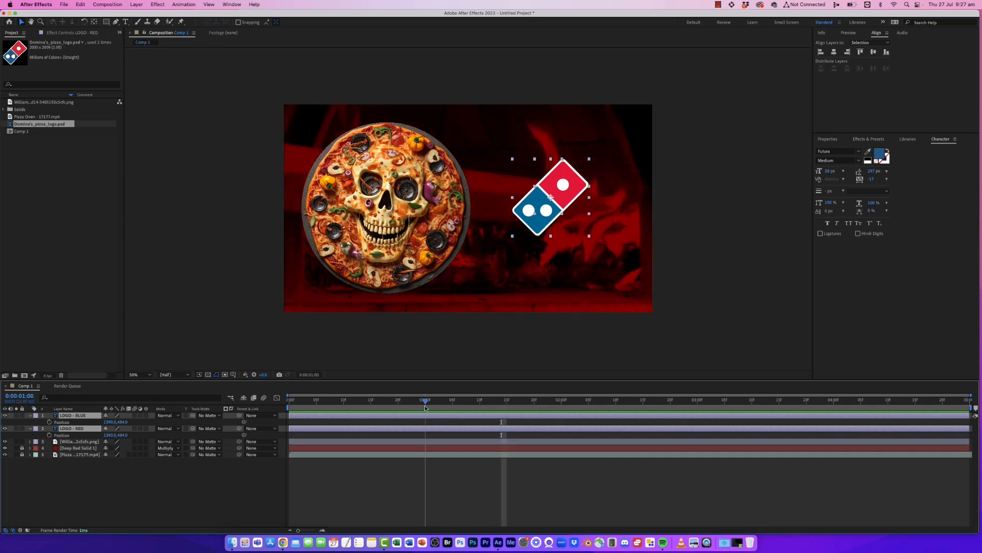
left_click(49, 422)
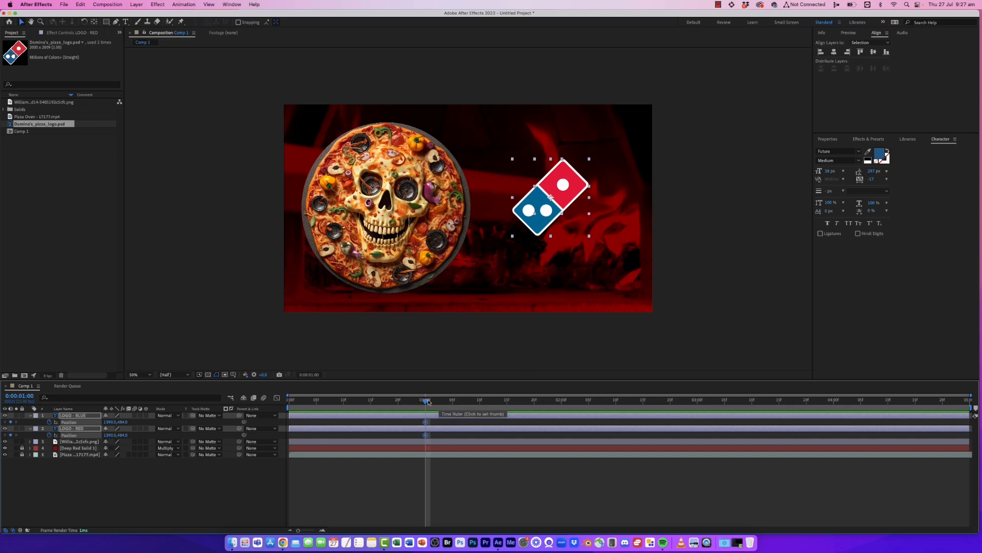
left_click_drag(428, 402, 562, 412)
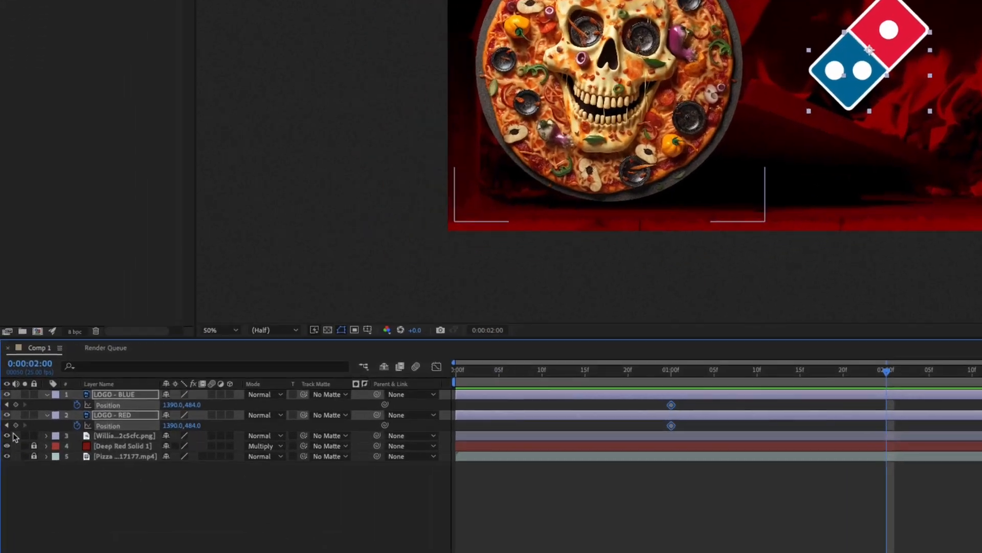
left_click(11, 418)
left_click(11, 432)
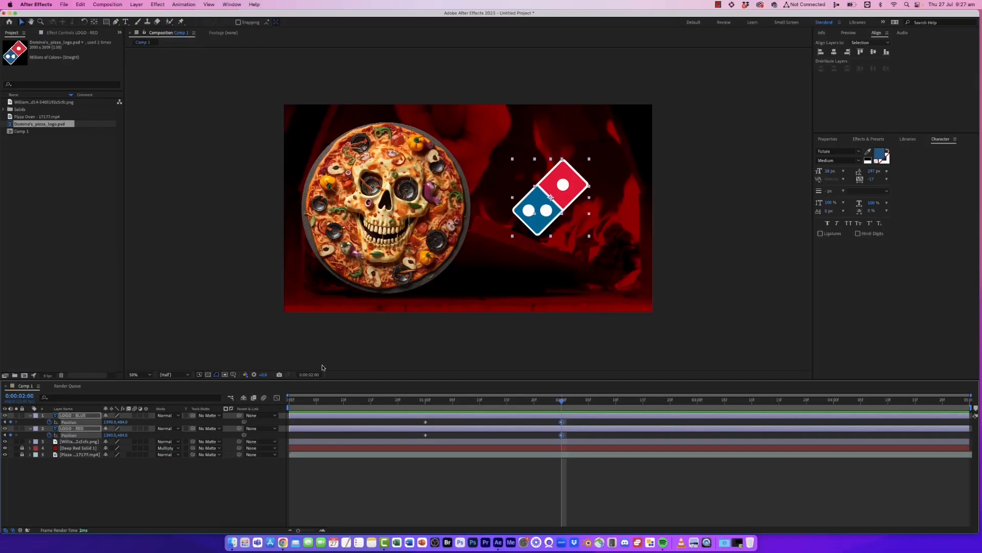
- At 0:00:01:00, move the blue tile down-left below the frame and the red tile up-right off the top
left_click(485, 401)
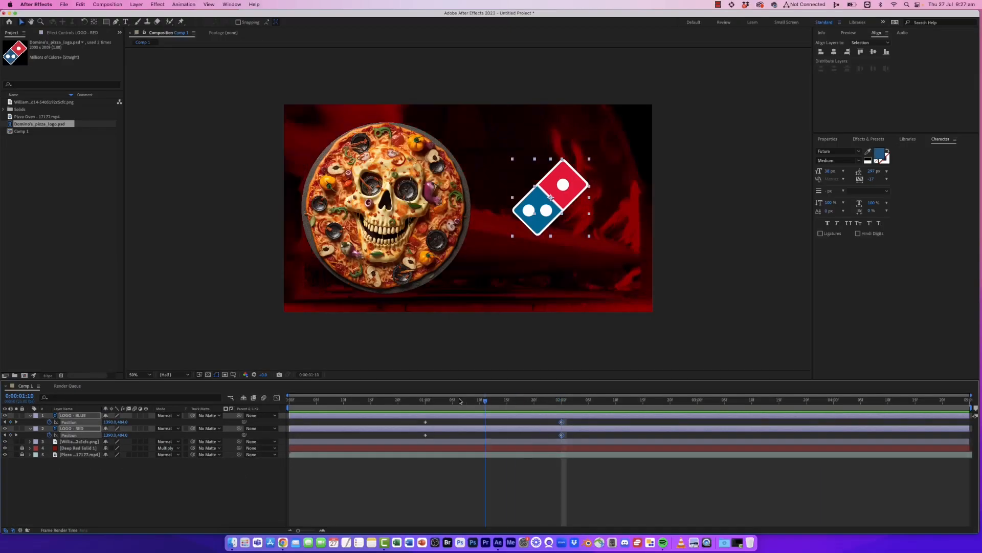
left_click(425, 401)
left_click(533, 314)
left_click(538, 229)
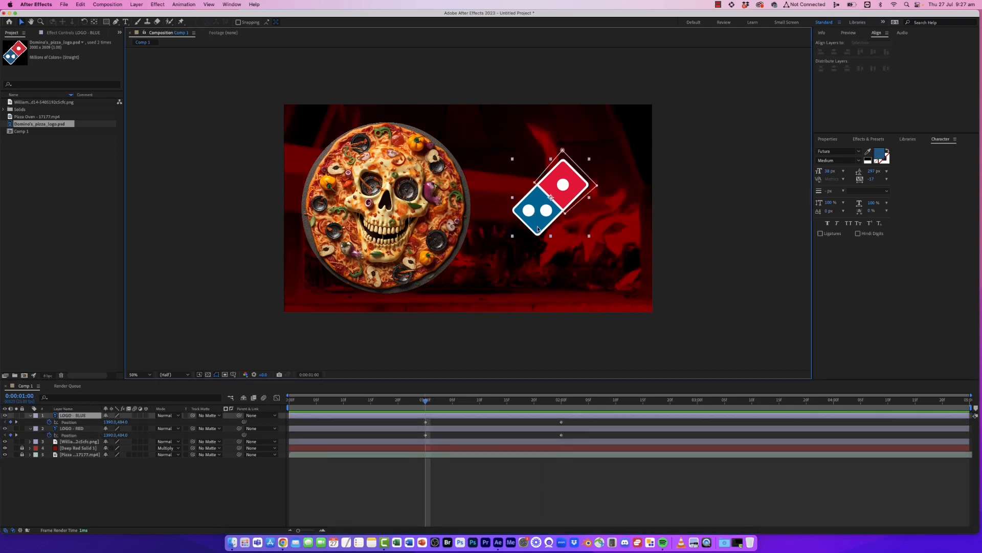
left_click_drag(582, 183, 436, 330)
left_click_drag(571, 185, 682, 87)
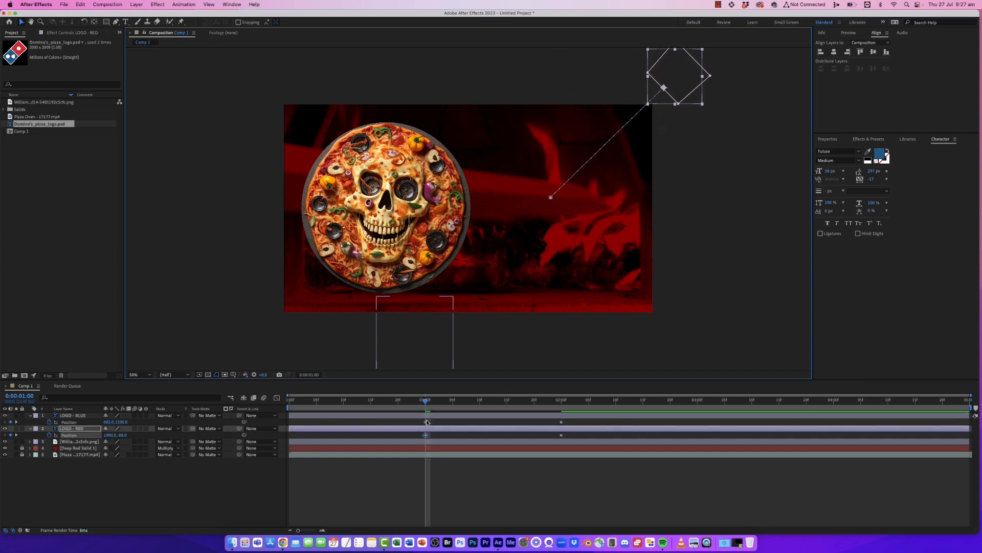
left_click_drag(432, 399, 403, 406)
key("space")
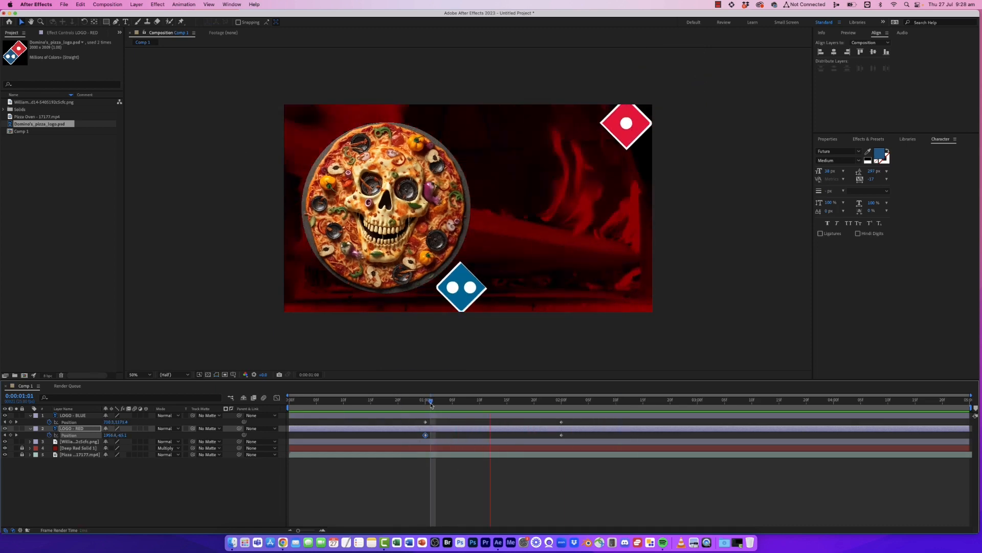
- Move the 0:00:02:00 Position keyframes of both logo layers earlier to about 0:00:01:10
left_click(418, 405)
mouse_move(419, 405)
left_mouse_down()
mouse_move(453, 406)
mouse_move(413, 407)
left_mouse_up()
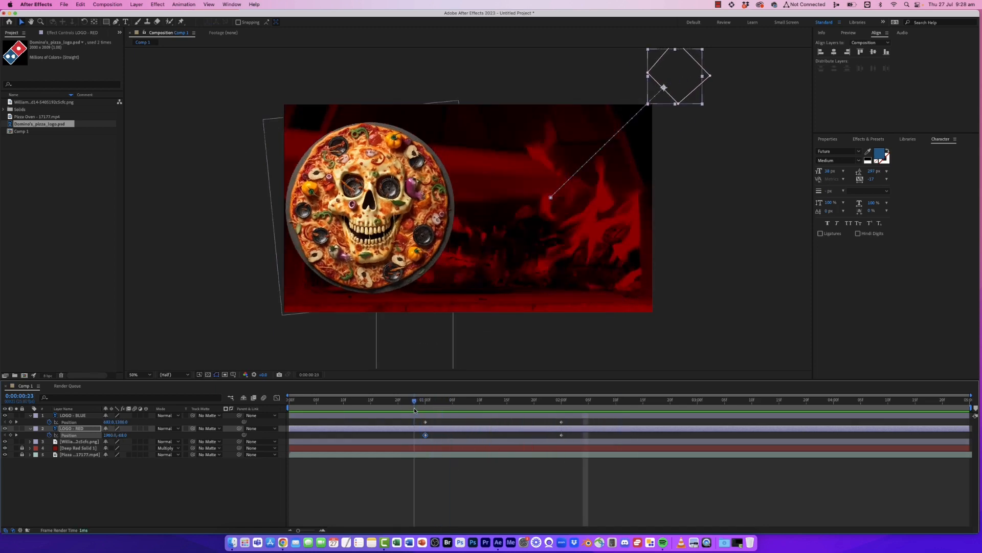
left_click_drag(550, 422, 578, 457)
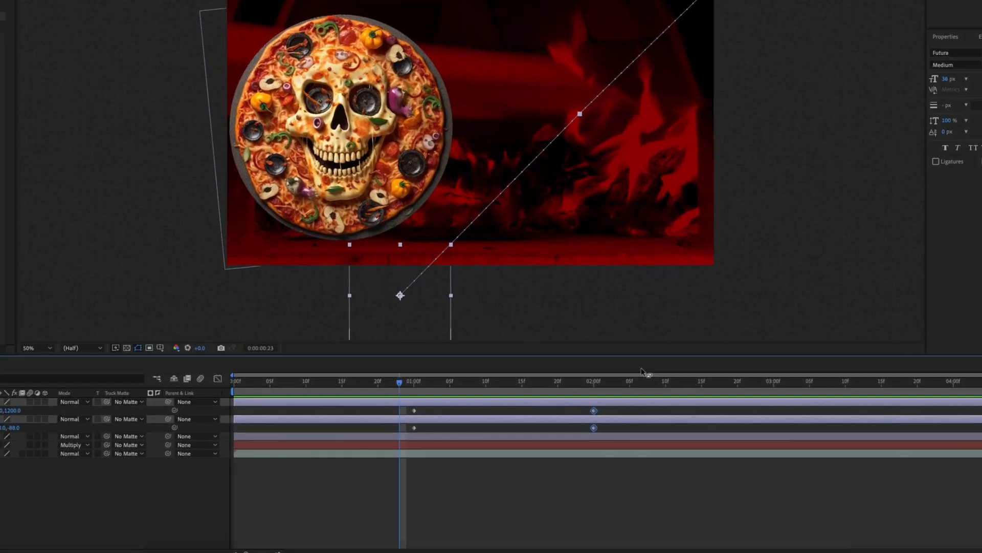
left_click_drag(595, 414, 496, 405)
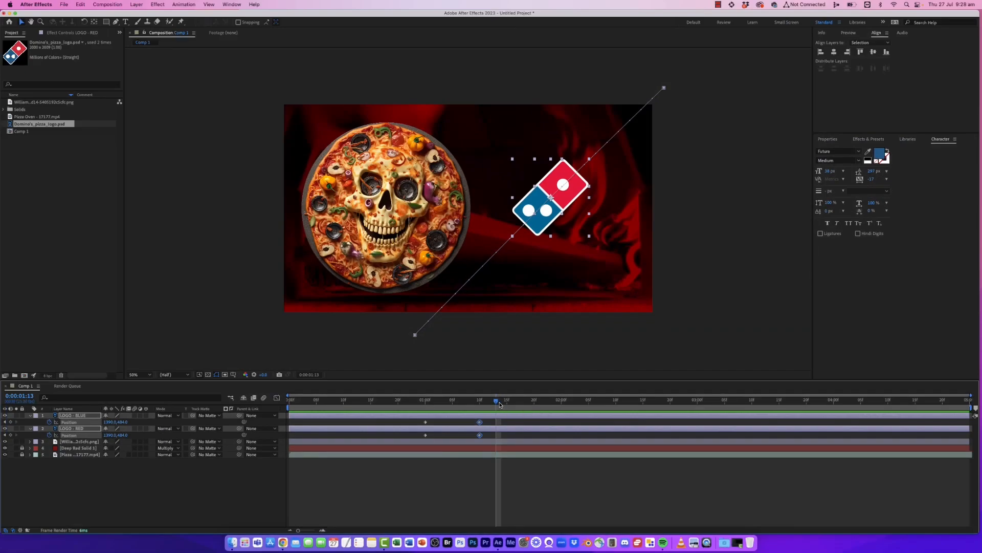
- At 0:00:01:14, add Position keyframes on both logo layers
left_click_drag(493, 374, 504, 373)
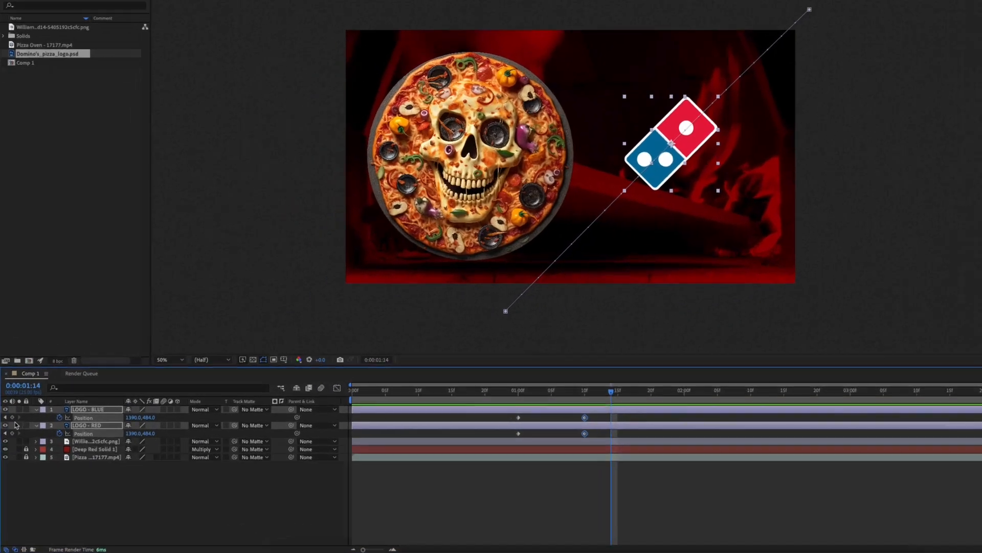
left_click(10, 421)
left_click(10, 435)
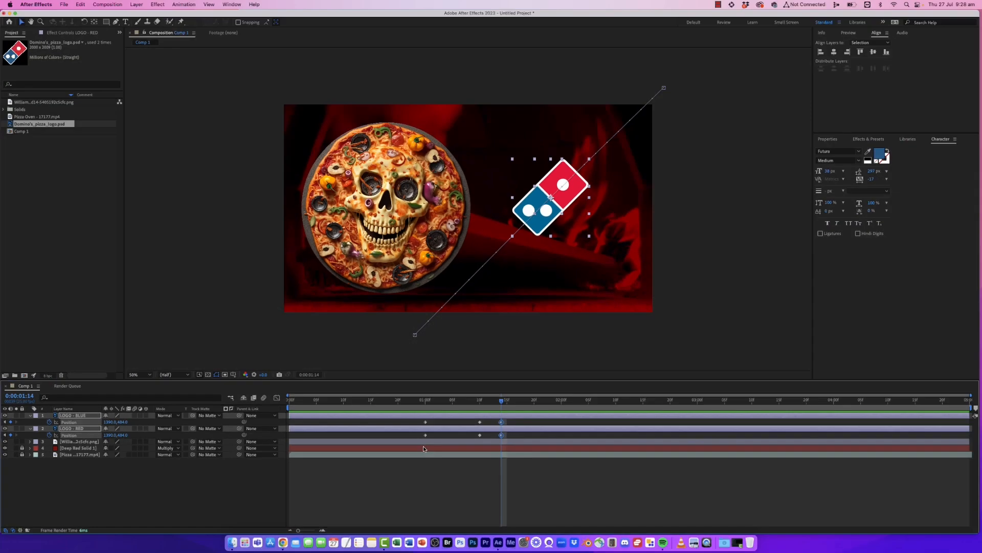
- At 0:00:01:11, nudge the logo tile slightly left to add an intermediate Position keyframe
left_click_drag(624, 390, 606, 392)
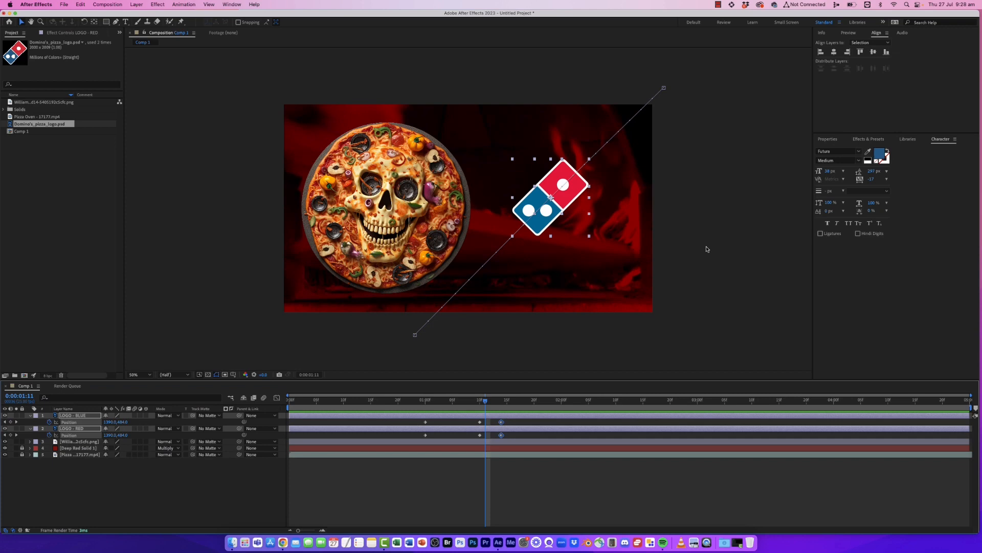
left_click(707, 249)
mouse_move(579, 191)
left_mouse_down()
mouse_move(574, 200)
mouse_move(566, 192)
left_mouse_up()
- Select the LOGO - RED layer, scrub the timeline and preview the logo animation
left_click(77, 431)
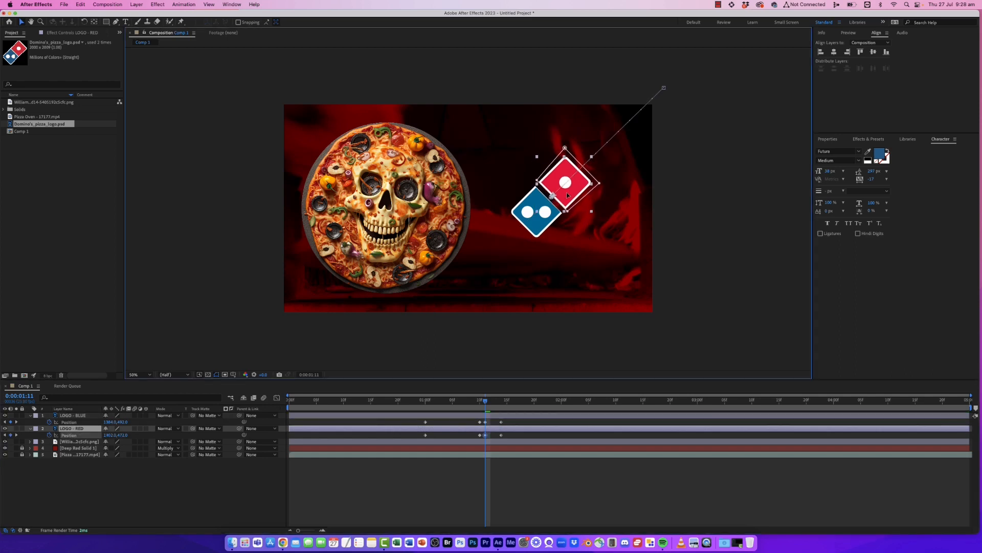
left_click(469, 400)
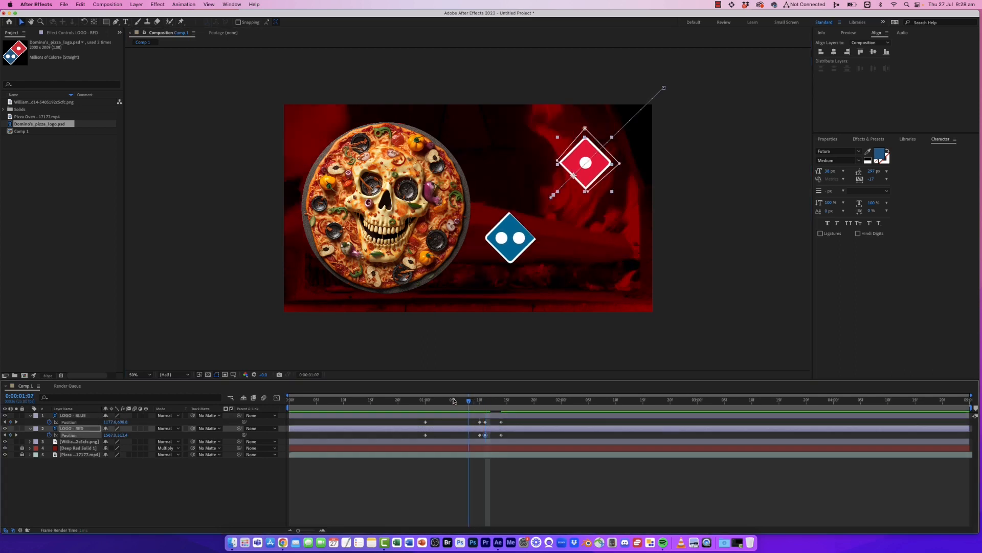
left_click_drag(454, 400, 500, 399)
key("space")
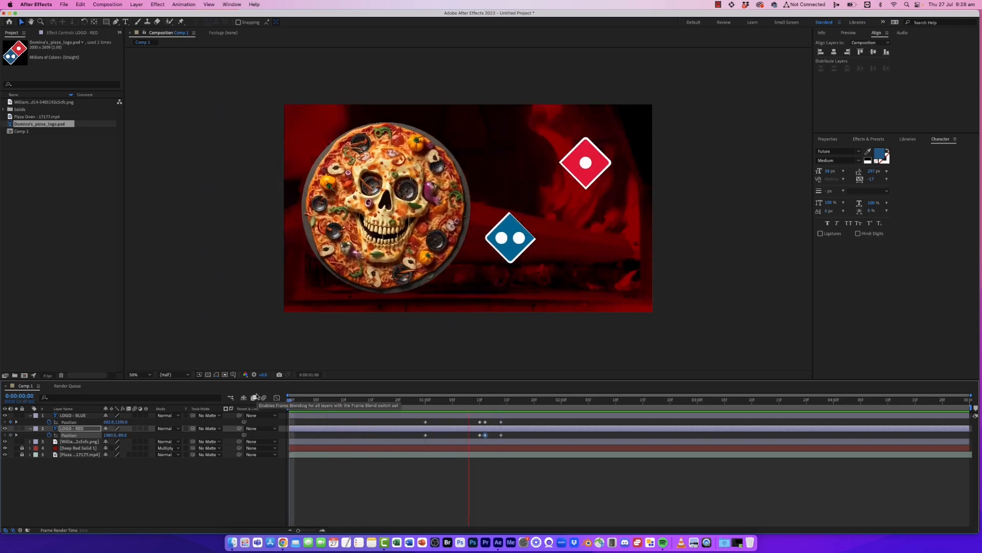
- Preview the logo animation from the start of the timeline
left_click(407, 401)
key("space")
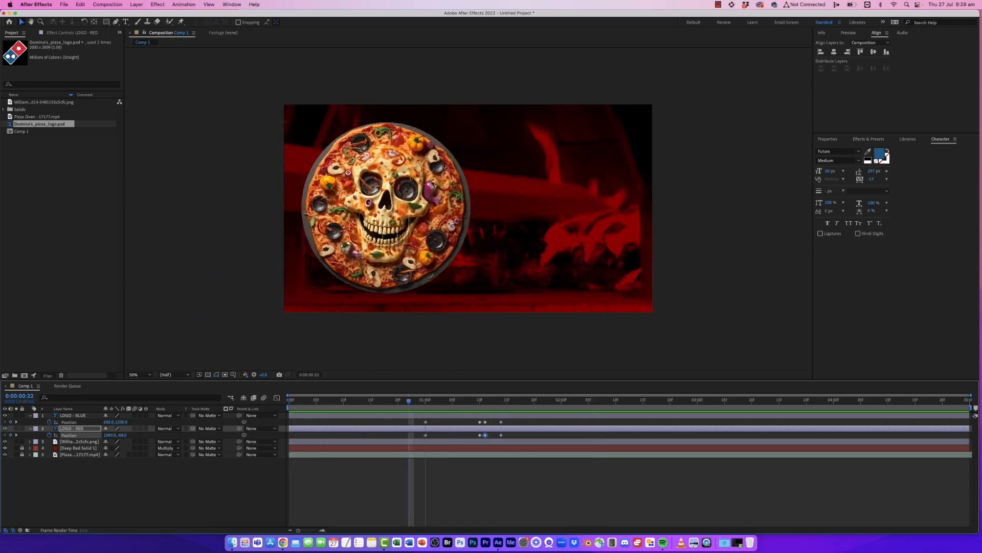
key("space")
key("space")
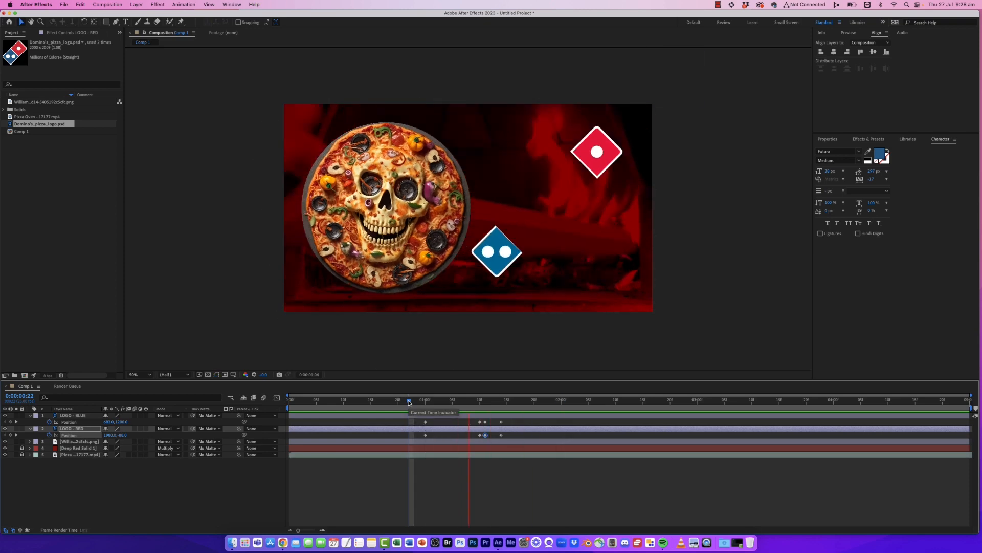
key("space")
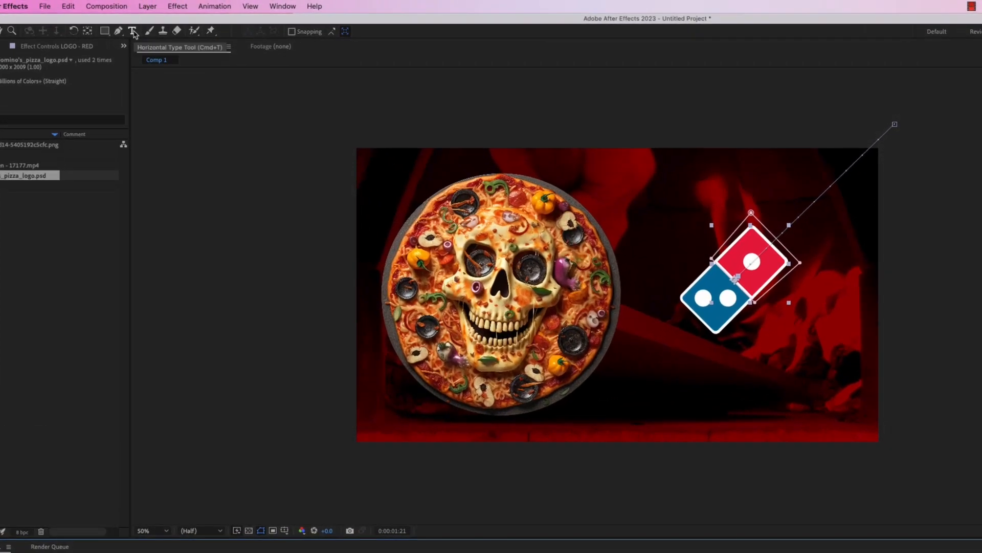
- Add a text layer reading Domino's below the logo tiles
left_click(133, 32)
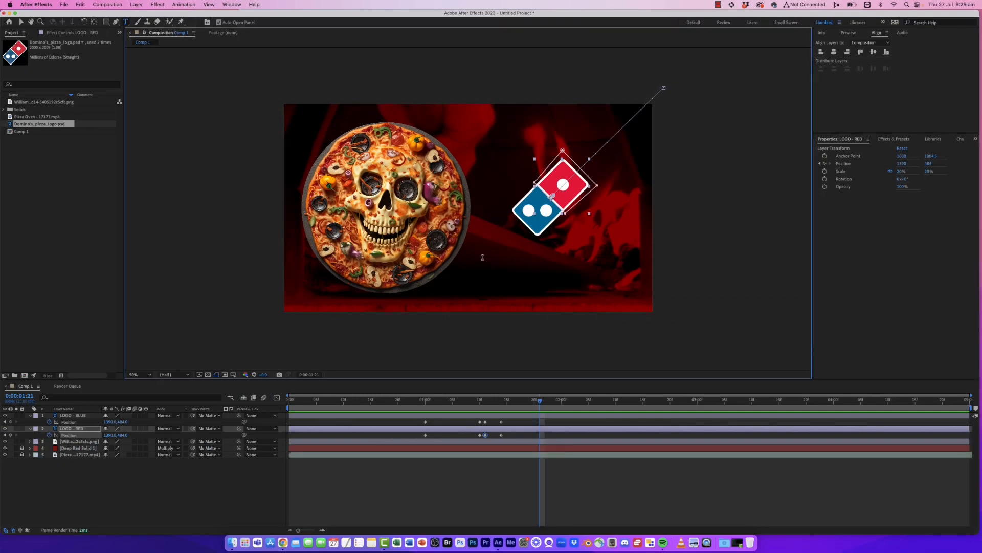
left_click(483, 257)
type("Do")
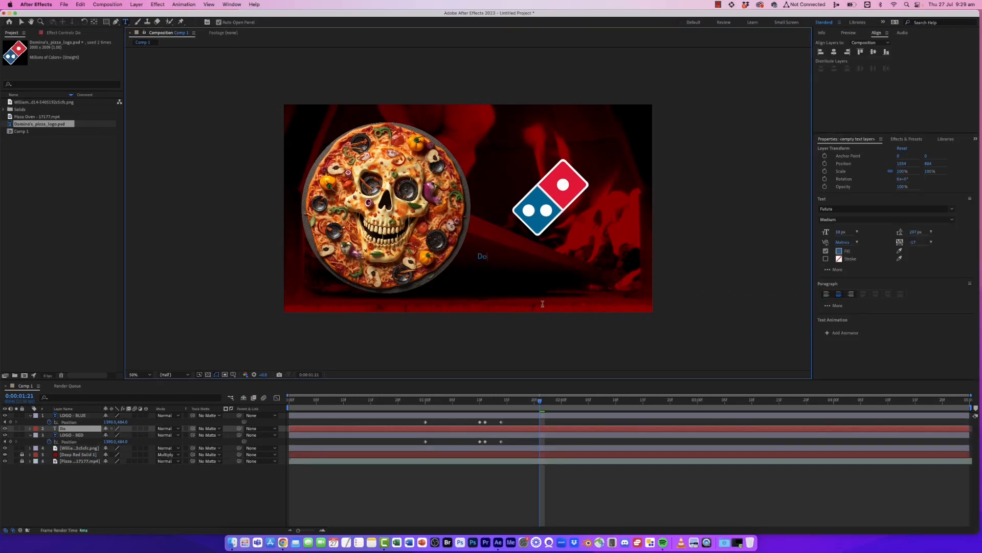
type("mino'd")
key("BackSpace")
type("s")
left_click(22, 23)
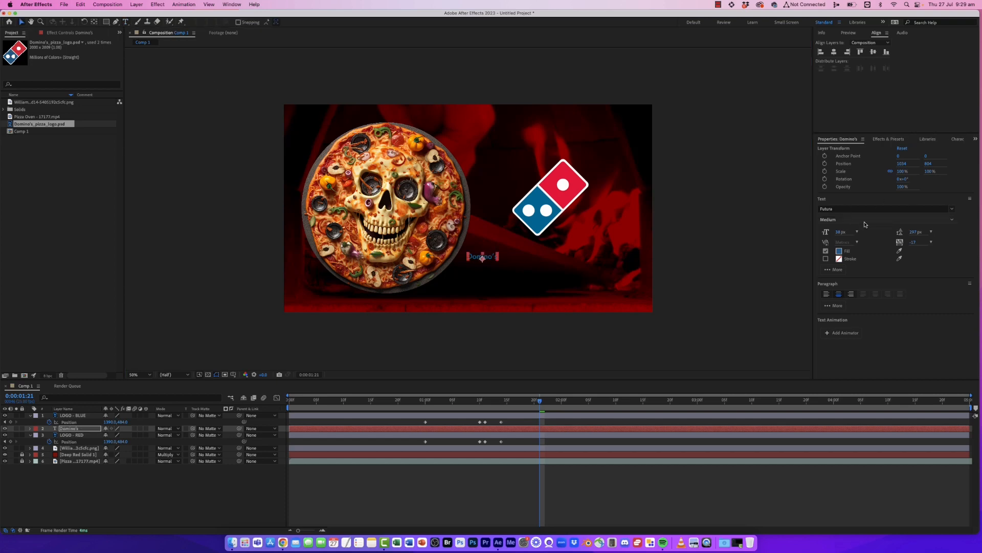
- Enlarge the Domino's text, set its font style to Bold and tighten its tracking
left_click_drag(840, 232, 906, 230)
left_click(911, 220)
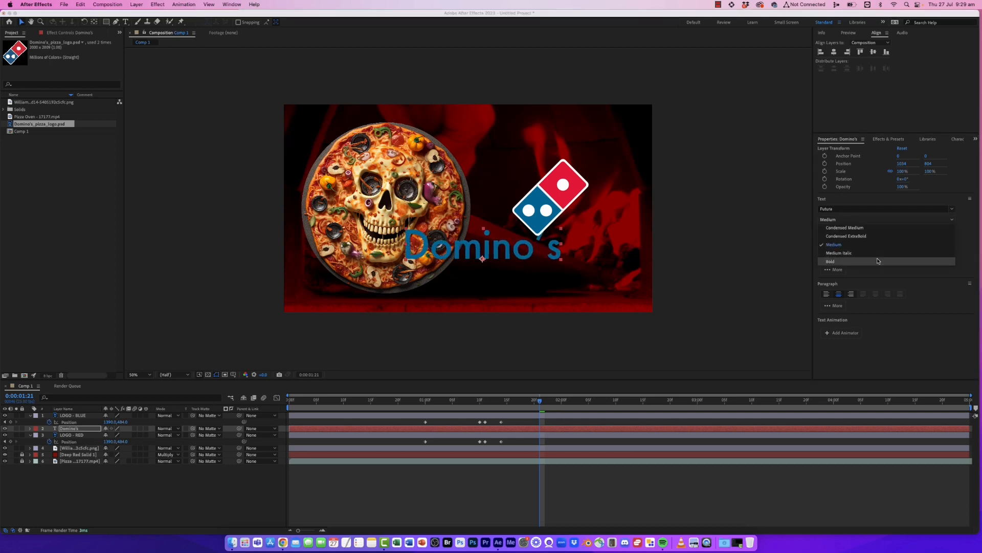
left_click(910, 261)
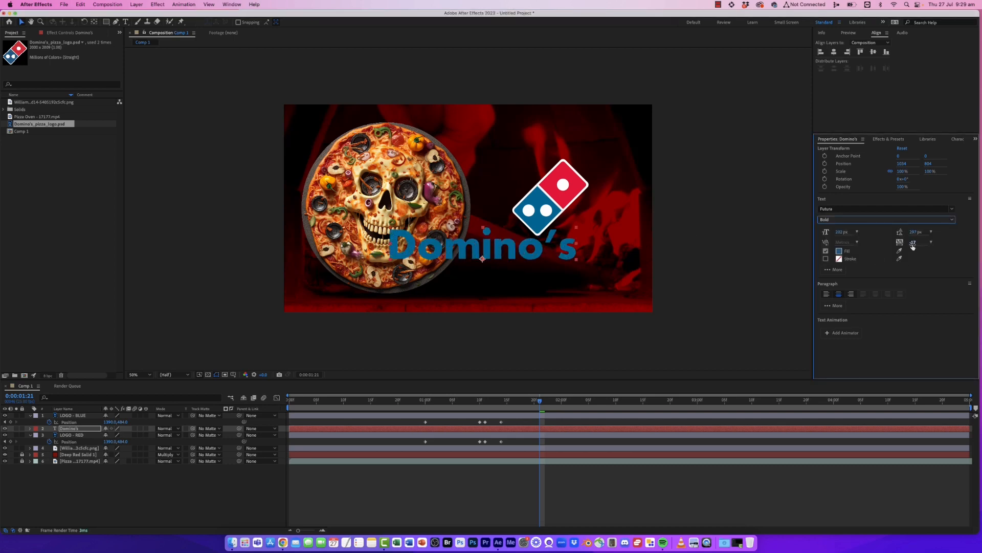
left_click_drag(913, 242, 893, 245)
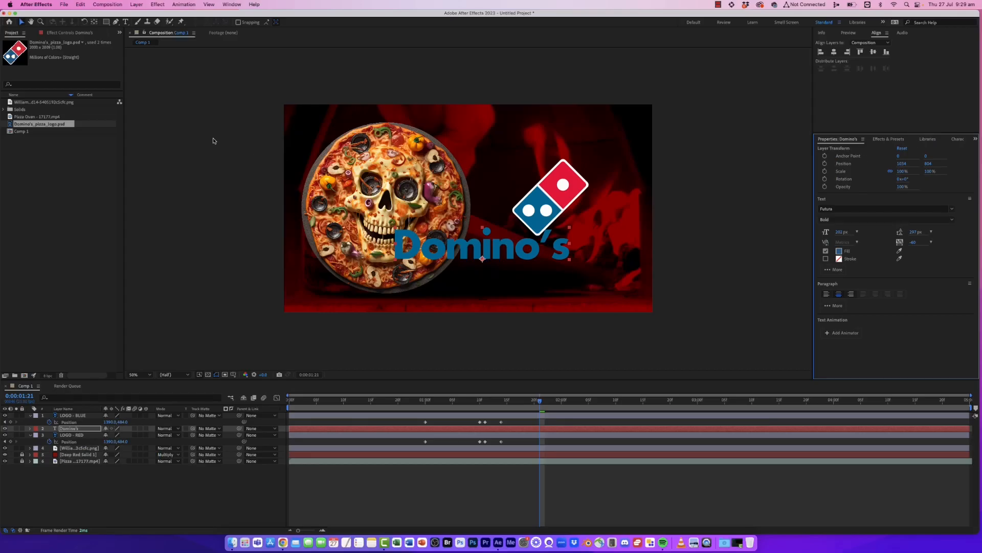
- Reduce the Domino's text to about 153 px and position it beneath the logo
left_click_drag(550, 259, 627, 262)
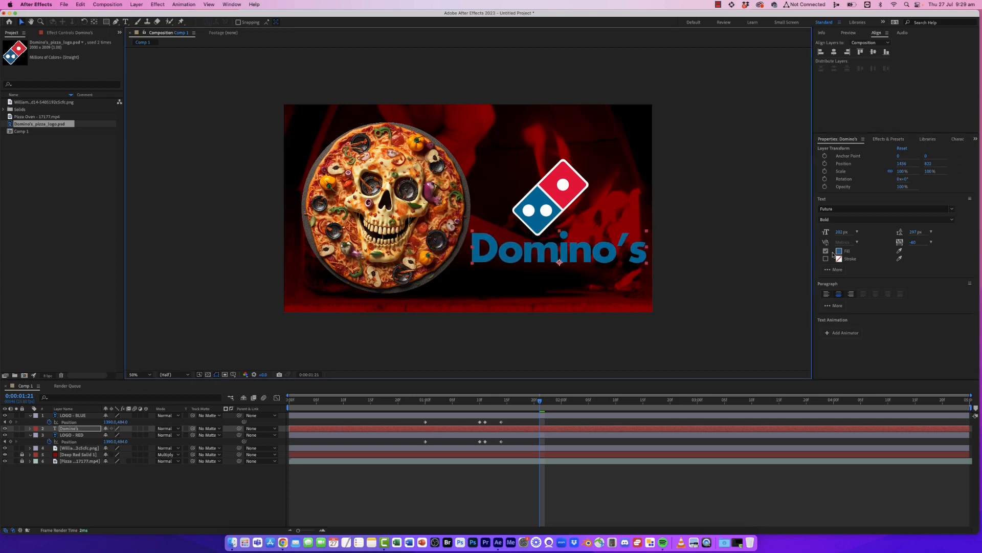
left_click_drag(842, 233, 821, 234)
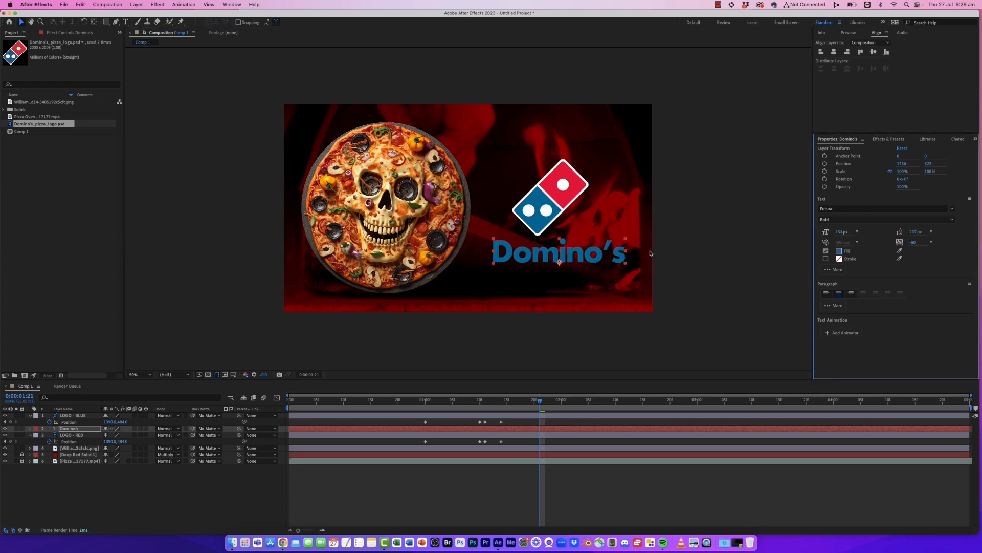
mouse_move(577, 257)
left_mouse_down()
mouse_move(619, 249)
mouse_move(580, 253)
left_mouse_up()
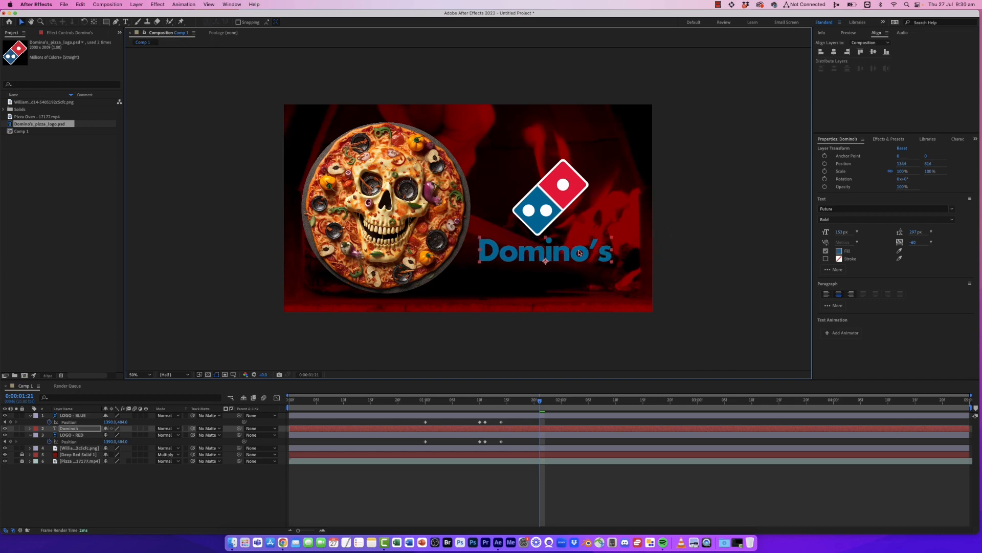
left_click_drag(593, 260, 585, 254)
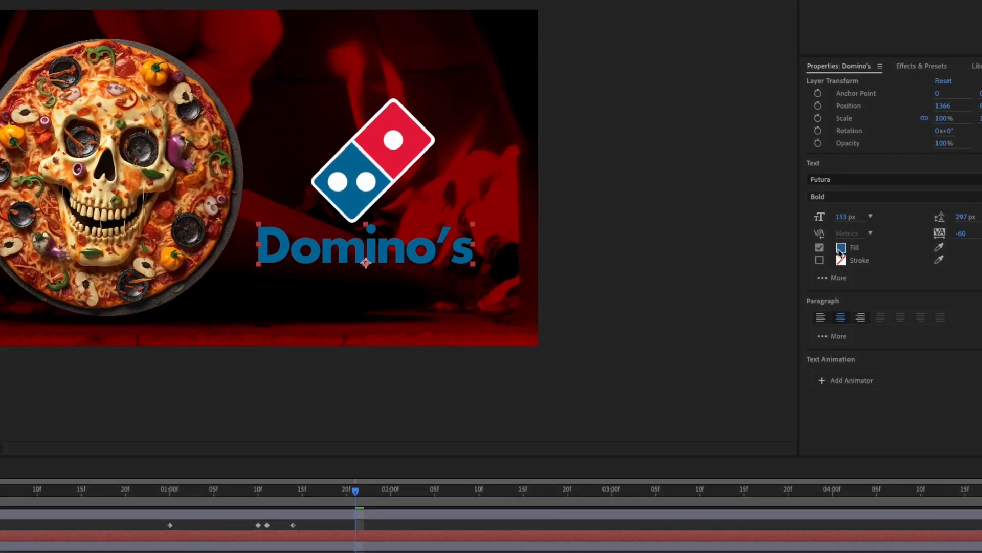
- Set the Domino's text fill colour to white, FFFFFF
left_click(840, 249)
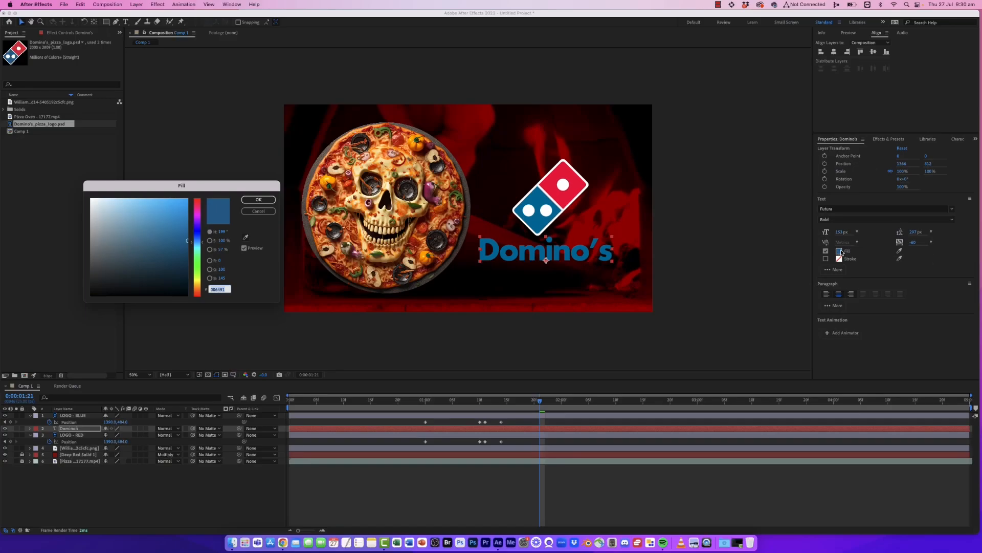
type("FFFFFF")
left_click(260, 200)
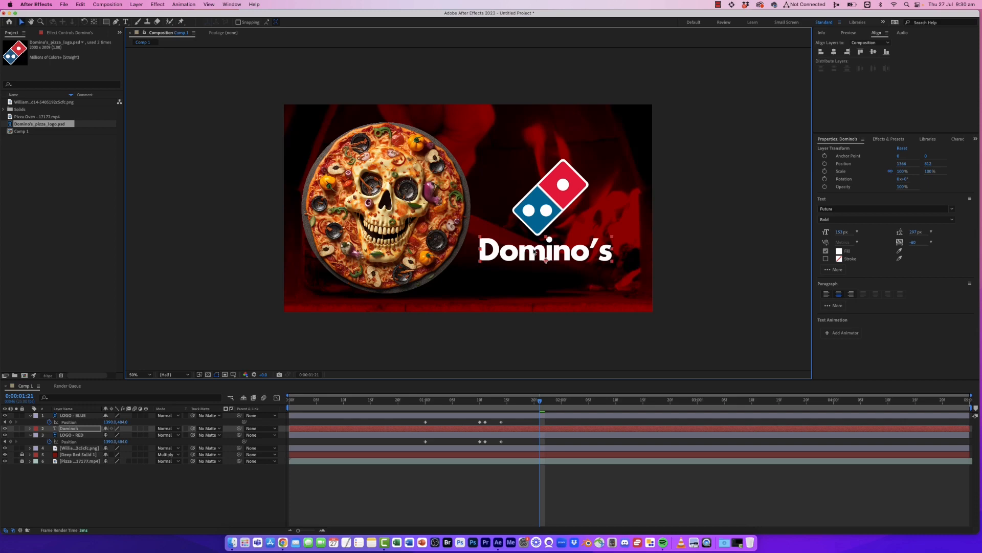
- Add a text layer reading Knock Knock Specials below the Domino's text
left_click(125, 21)
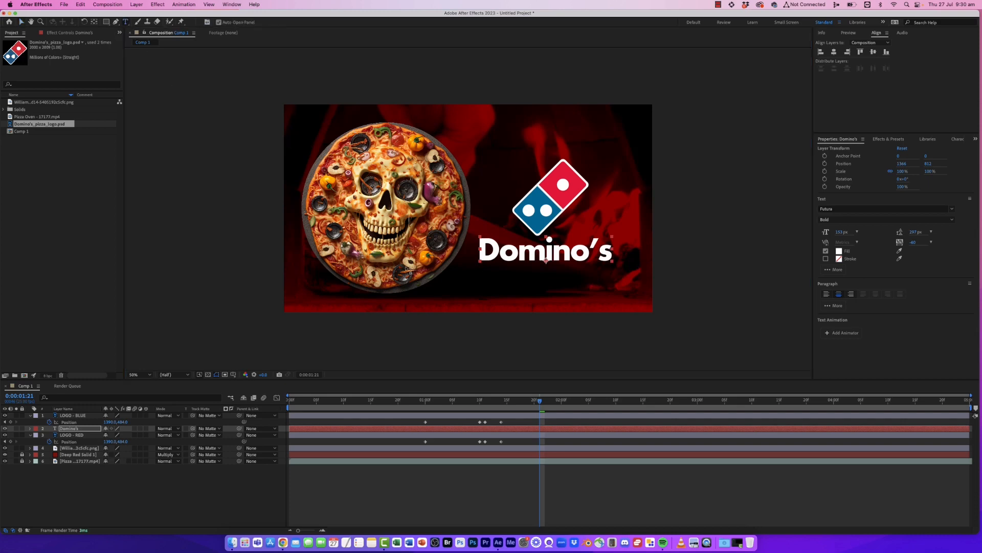
left_click(474, 284)
type("Knock")
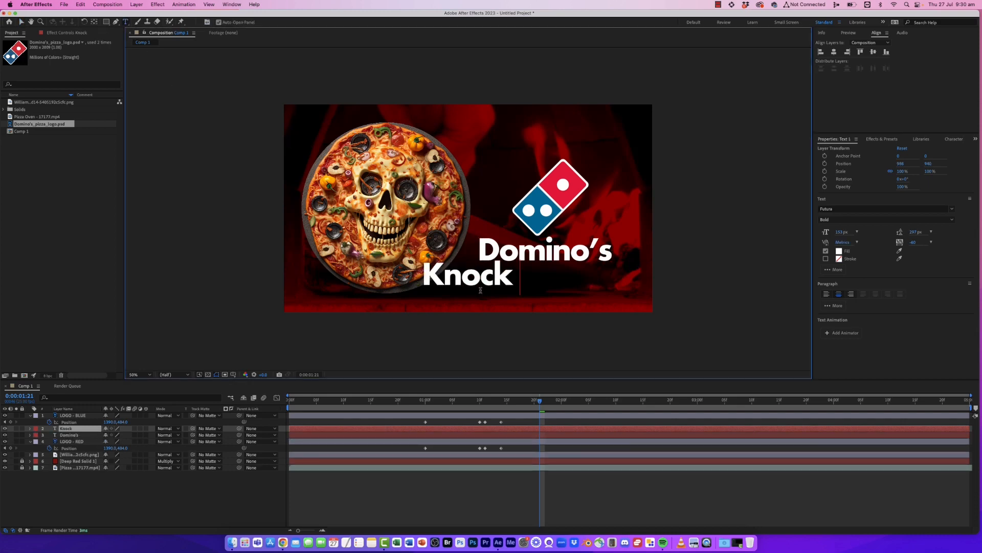
type(" Knock Specials")
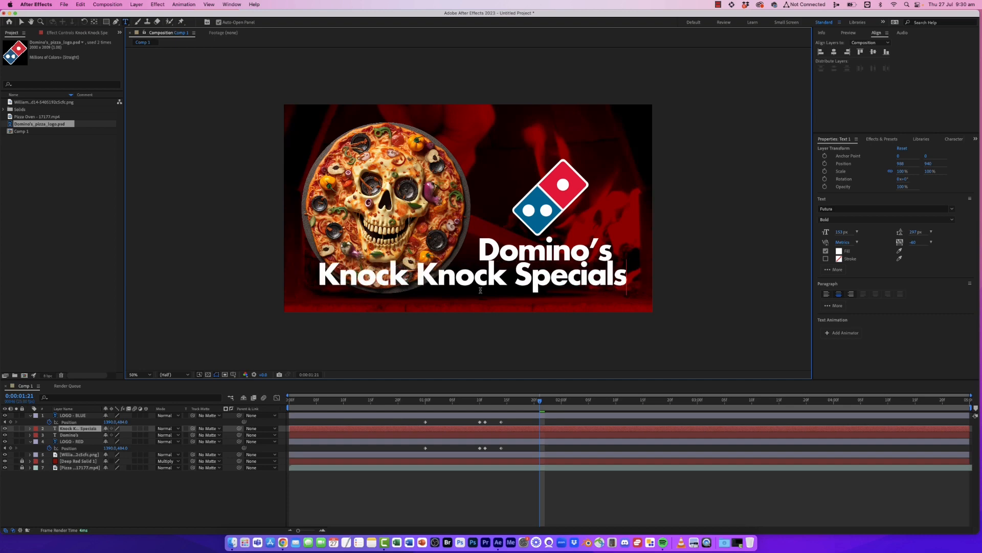
left_click(22, 22)
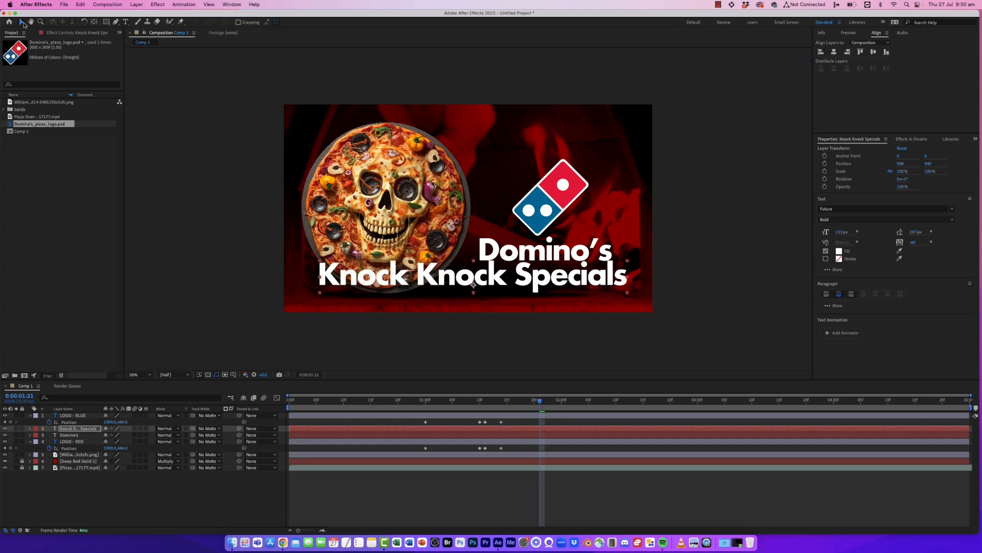
- Shrink the Knock Knock Specials text to about 72 px, adjust its tracking and place it under Domino's
left_click_drag(840, 232, 620, 264)
left_click_drag(513, 282, 594, 276)
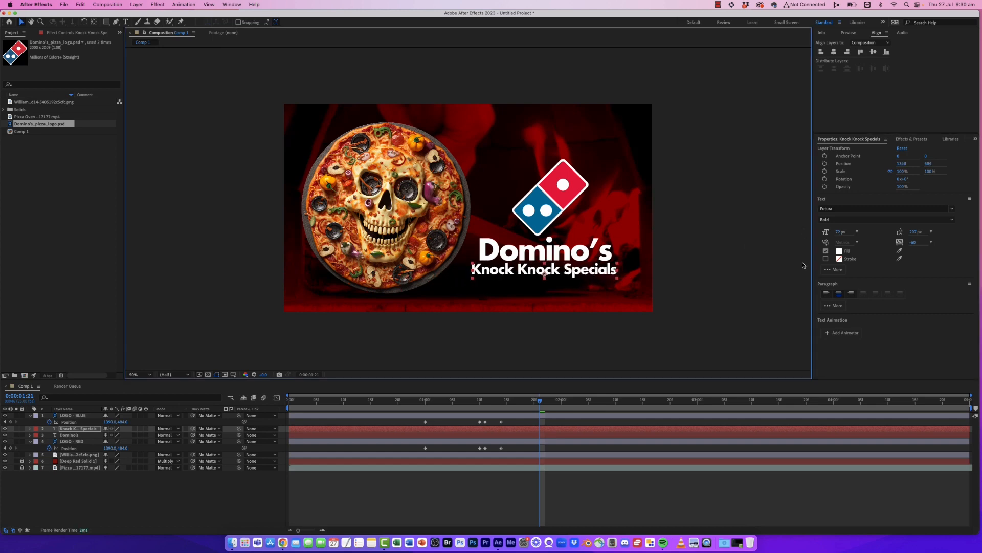
left_click_drag(913, 244, 930, 244)
left_click(601, 275)
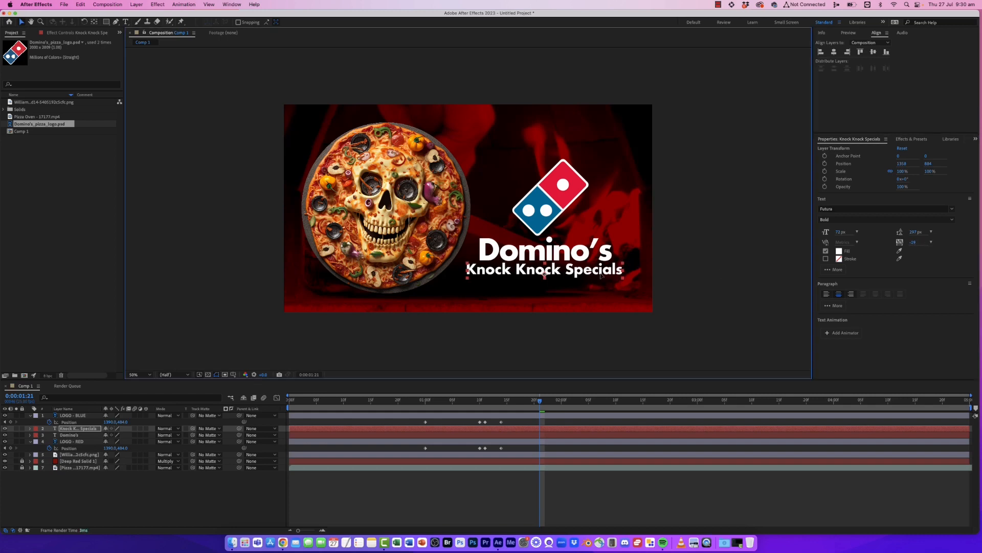
left_click(564, 346)
- Add a text layer reading dominos.com.au below the tagline
left_click(125, 22)
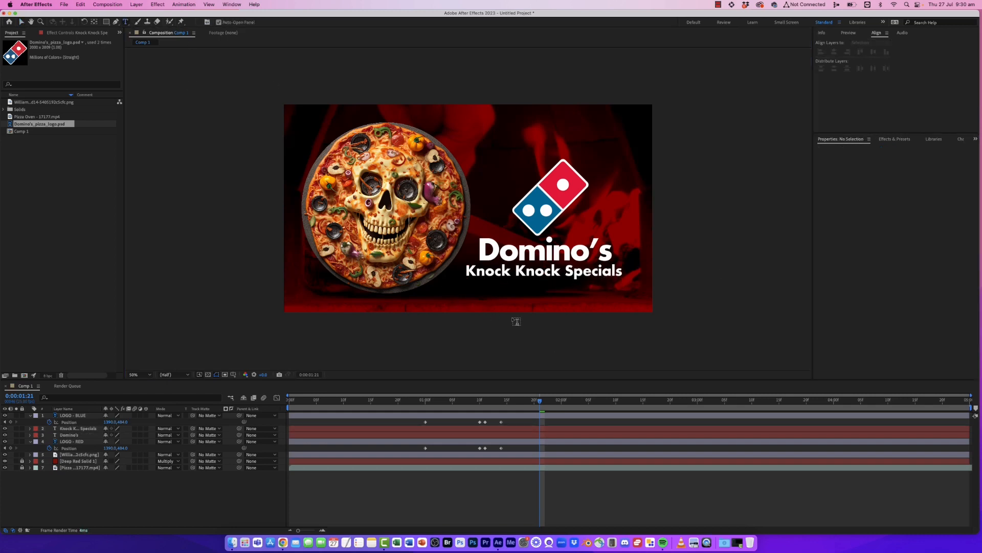
left_click(489, 289)
type("dominos.co")
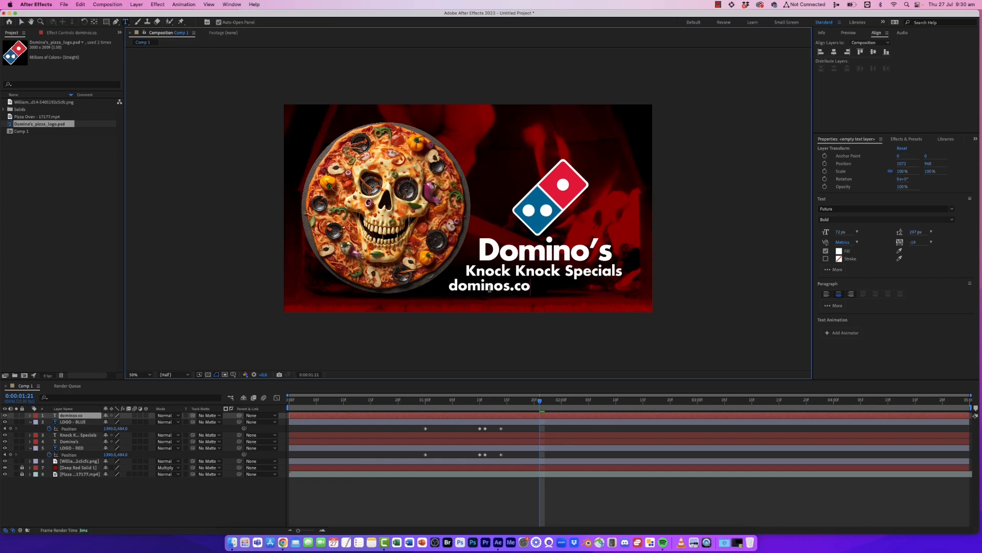
type("m.au")
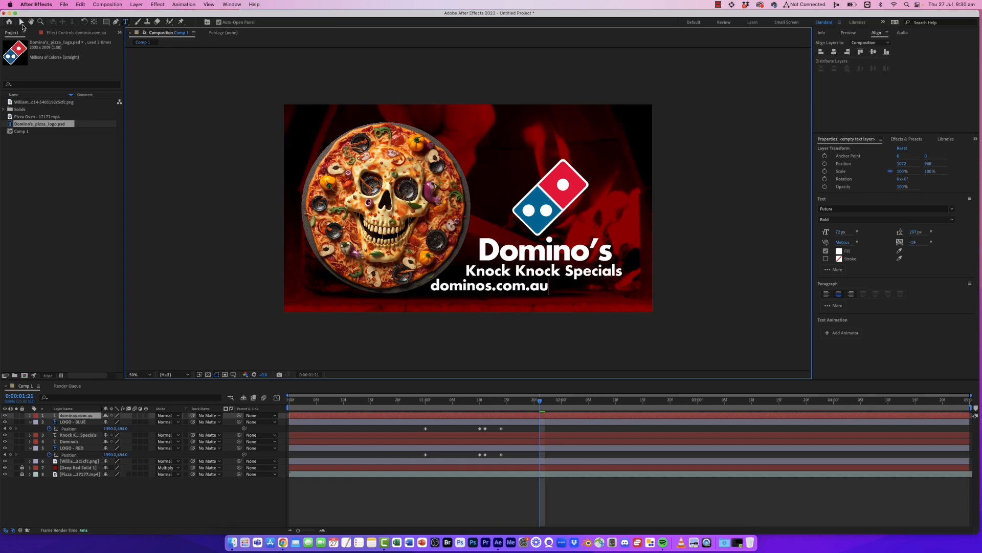
left_click(22, 23)
- Make the dominos.com.au text smaller and Medium weight, widen its tracking and place it under the tagline
left_click_drag(490, 287, 522, 295)
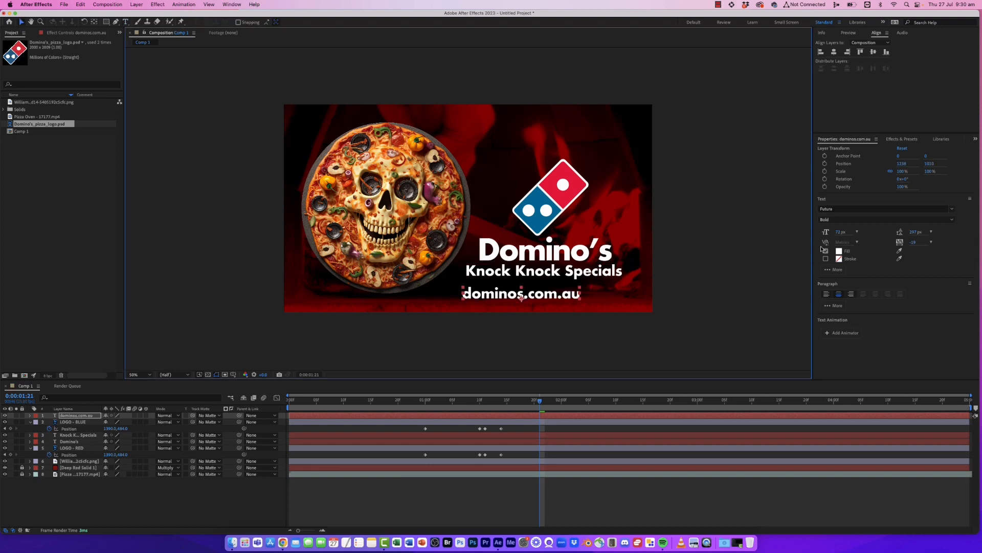
left_click_drag(841, 234, 825, 234)
left_click(950, 219)
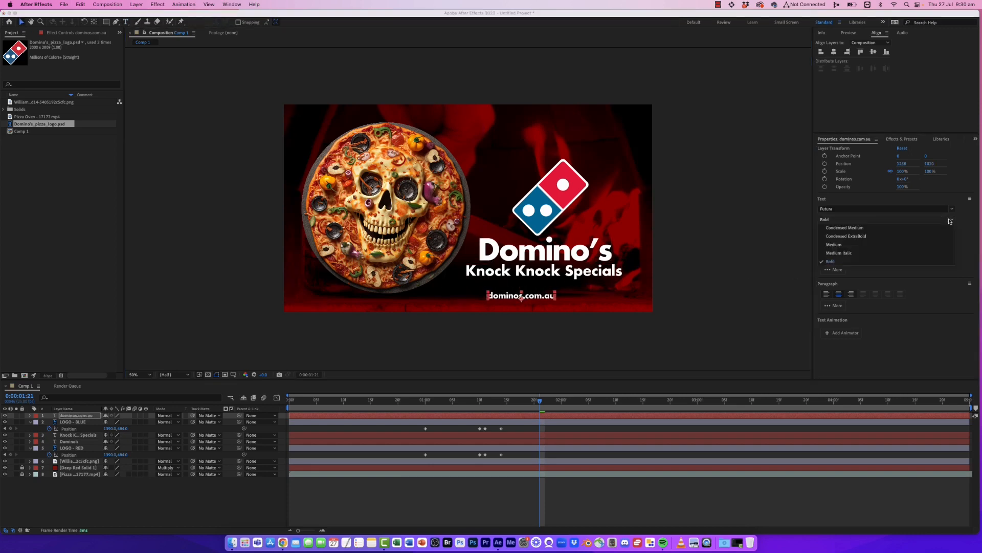
left_click(889, 244)
left_click_drag(543, 296, 563, 289)
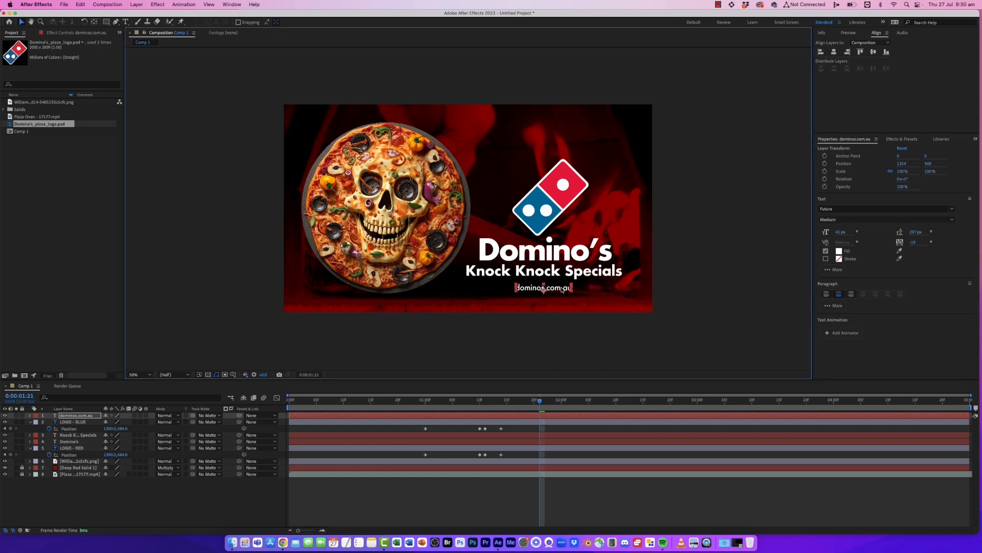
left_click_drag(913, 245, 934, 242)
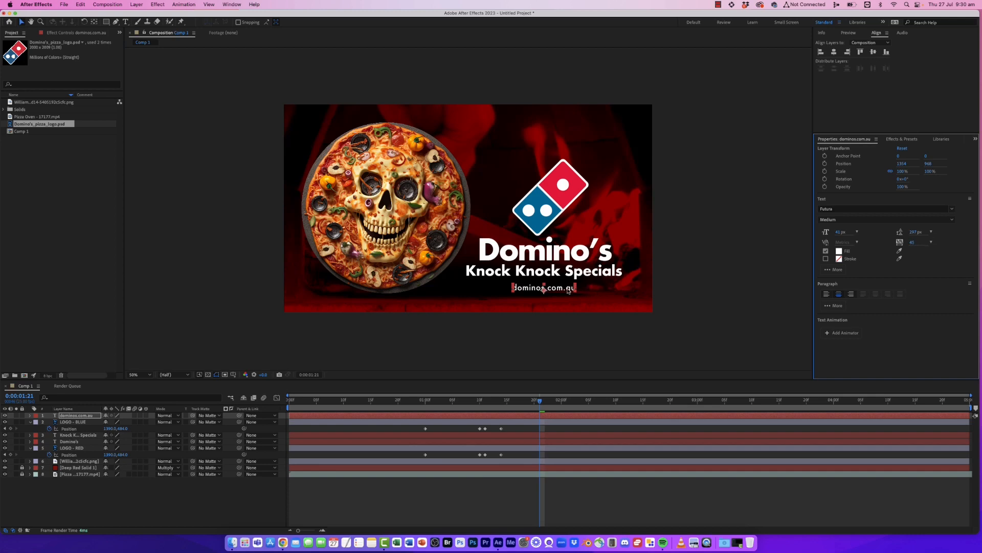
left_click_drag(568, 290, 568, 287)
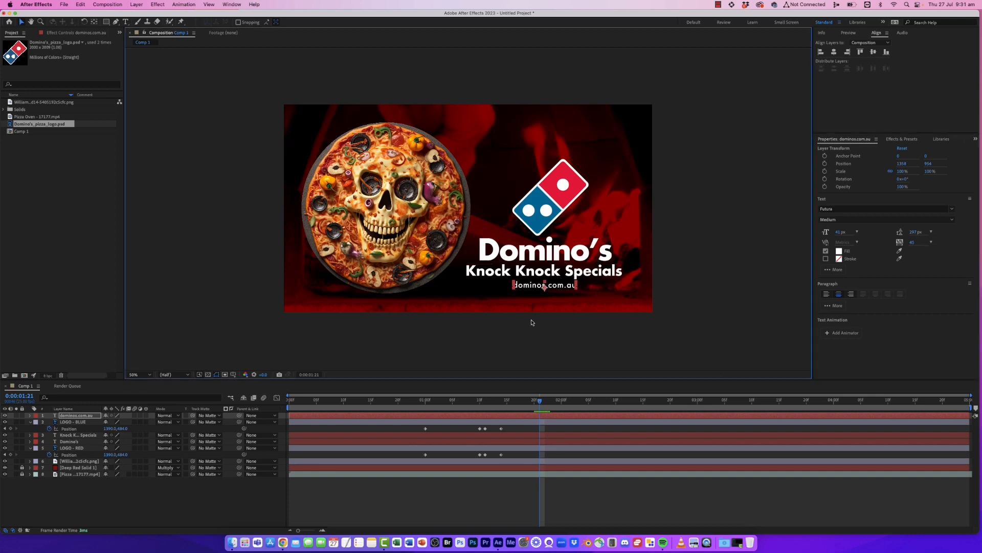
- Select the three text layers and align them to each other's horizontal centres
left_click(549, 256)
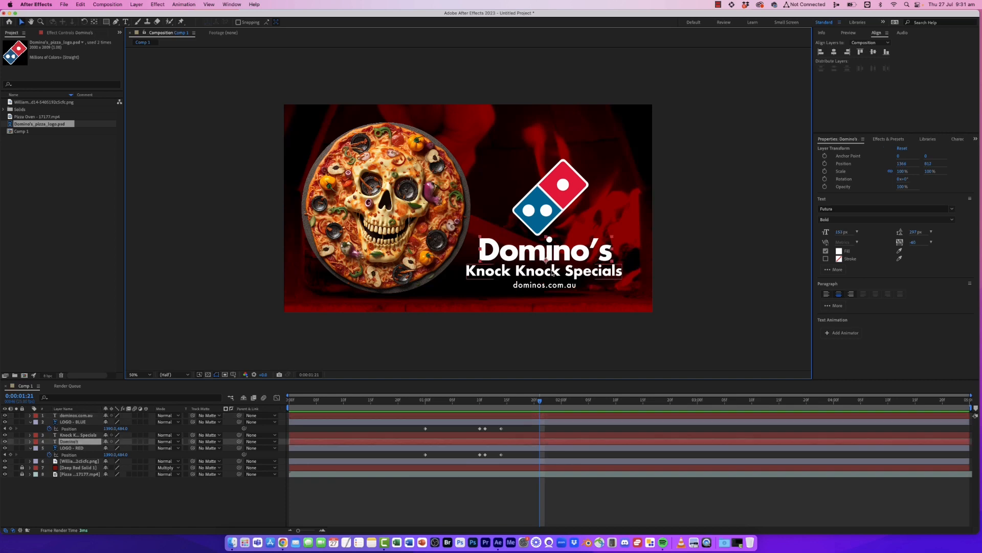
left_click(545, 275, "shift")
left_click(556, 287, "shift")
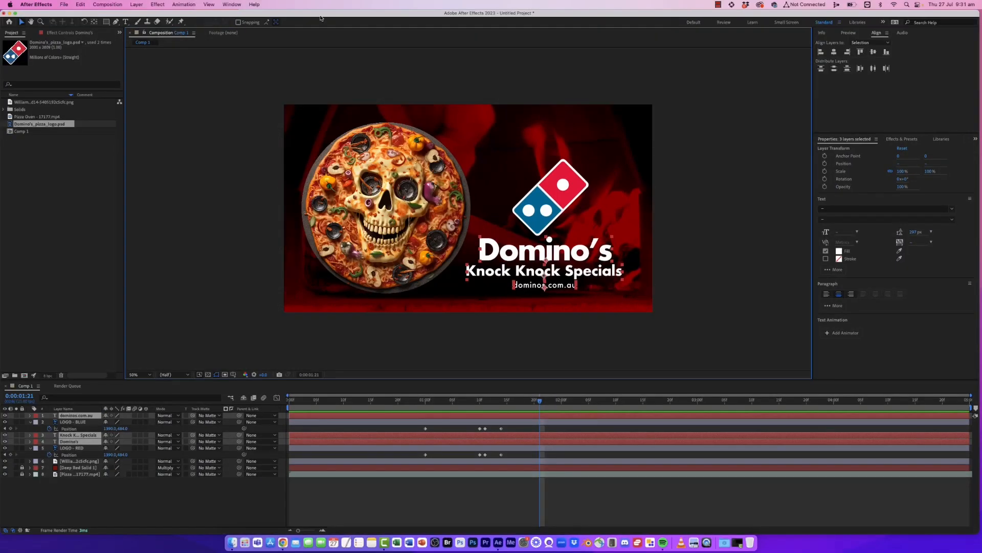
left_click(233, 4)
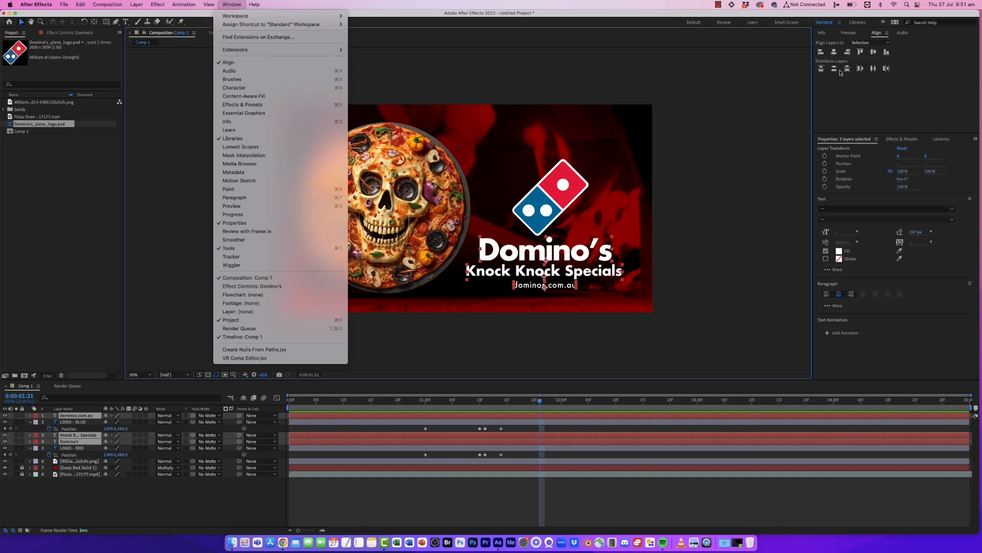
left_click(858, 81)
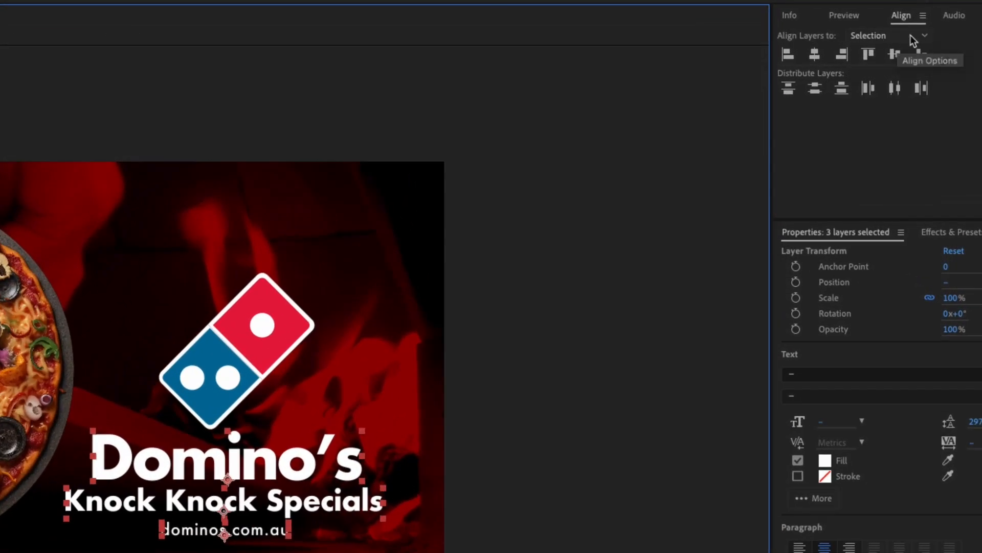
left_click(910, 35)
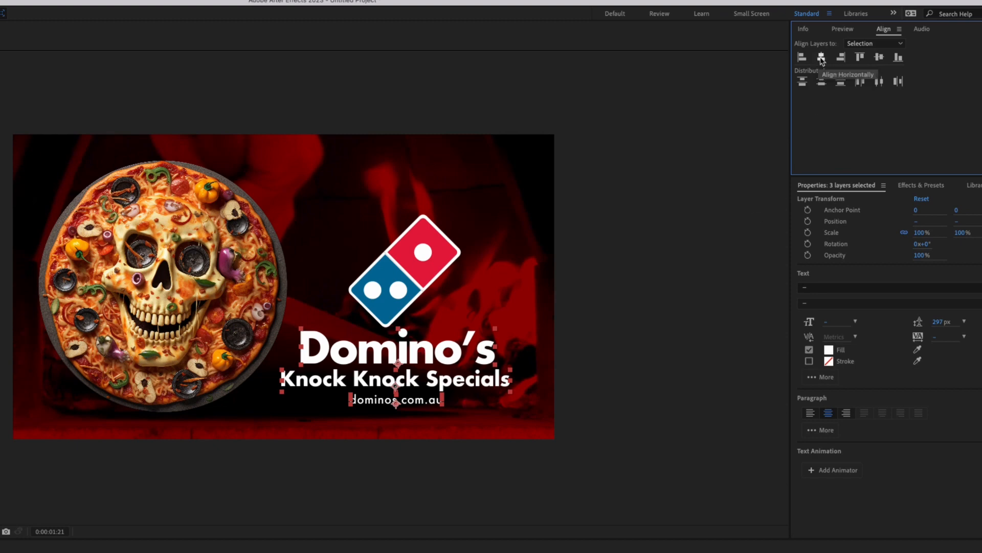
left_click(822, 57)
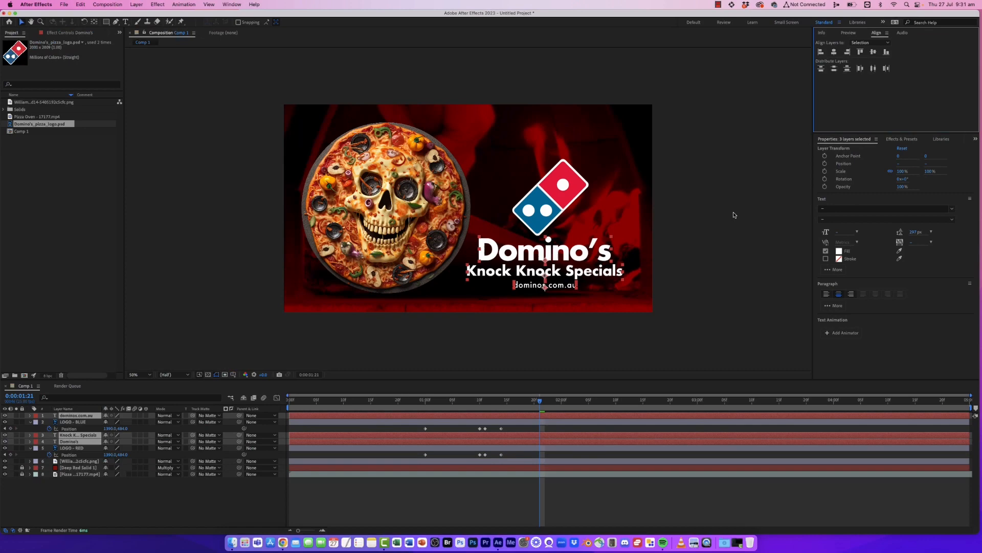
- Change the Knock Knock Specials text fill colour to red
left_click(683, 351)
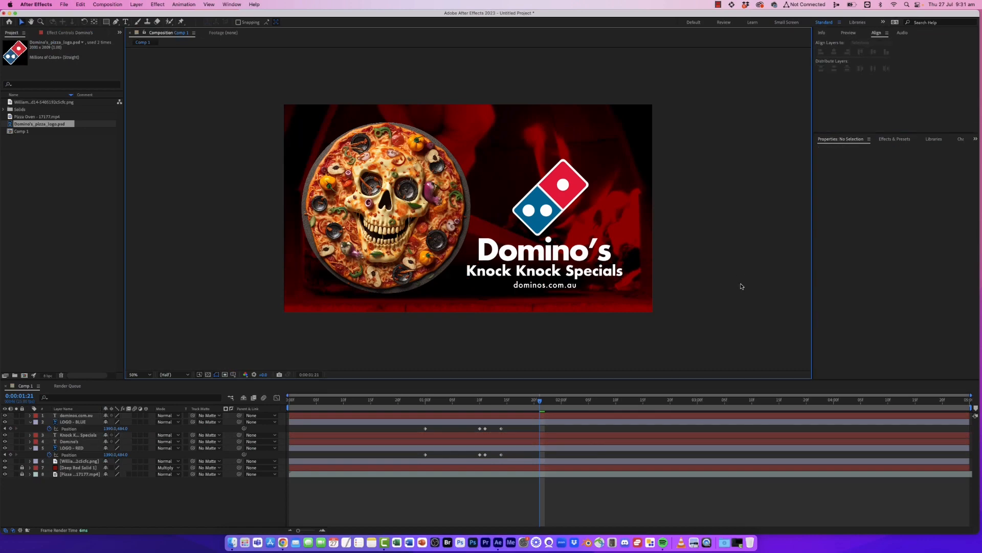
left_click(553, 289)
left_click_drag(545, 287, 545, 286)
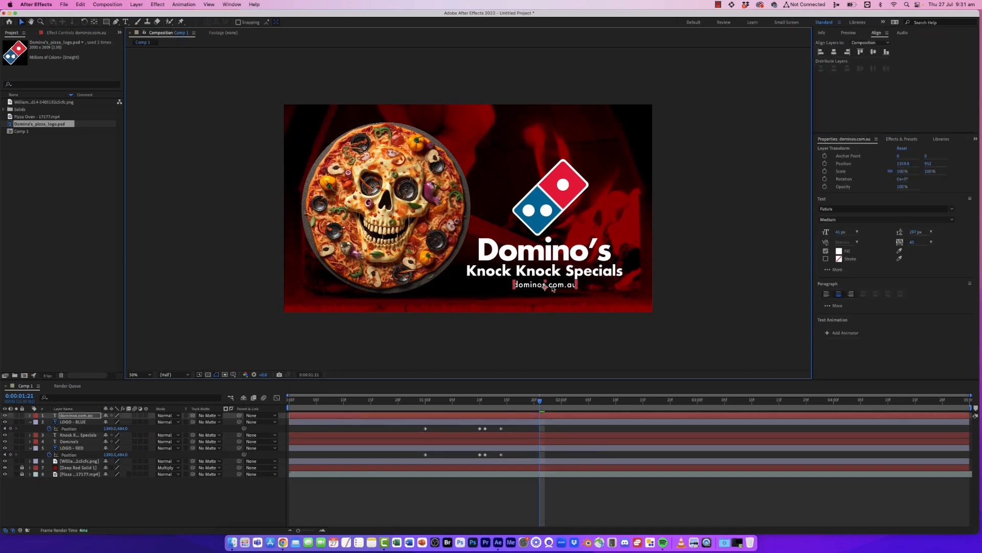
left_click(563, 276)
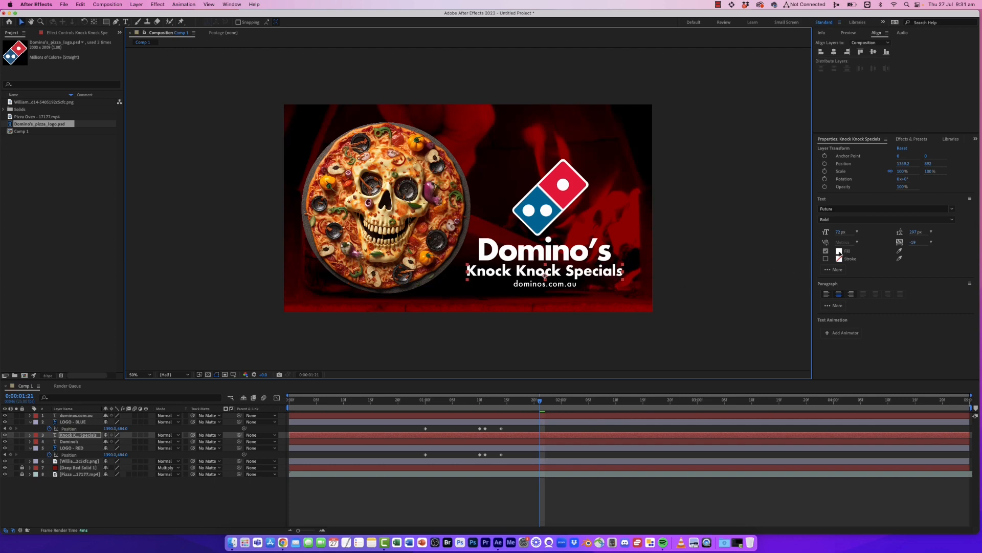
left_click(900, 252)
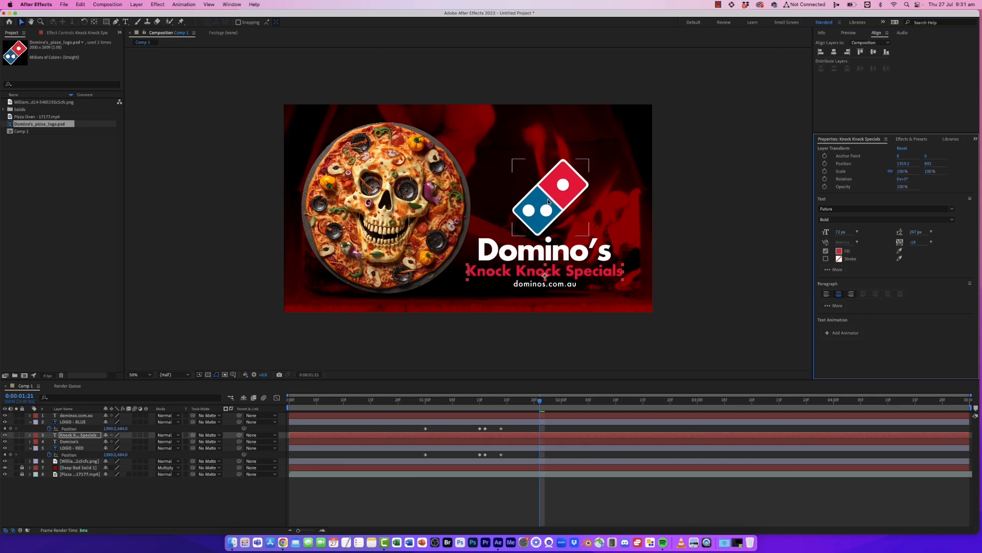
- Turn on a stroke for the dominos.com.au text layer
left_click(569, 286)
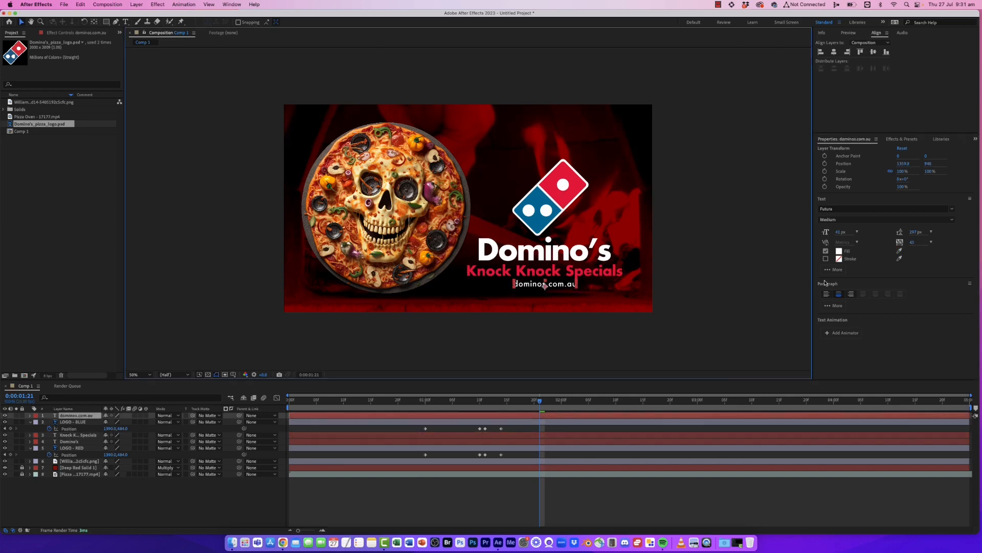
left_click(898, 260)
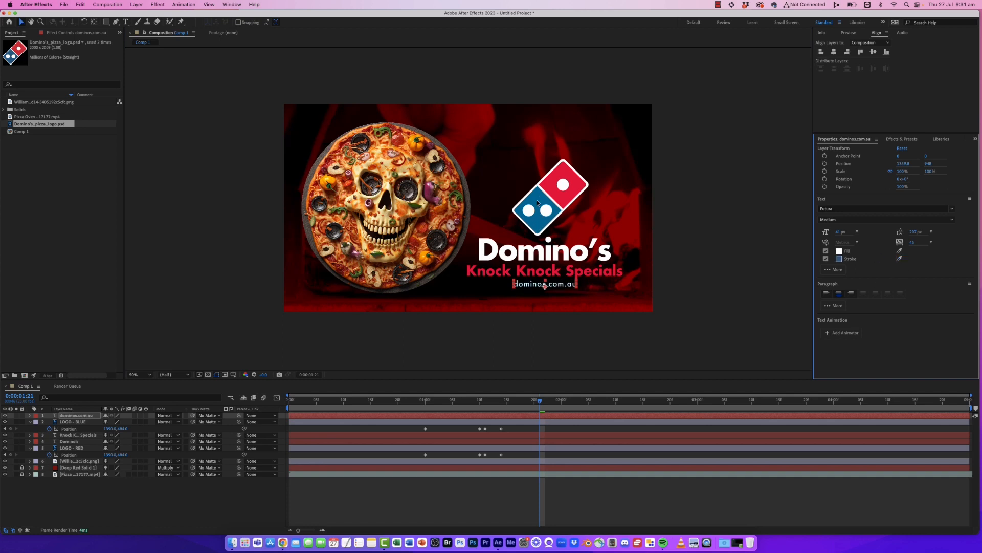
left_click(610, 328)
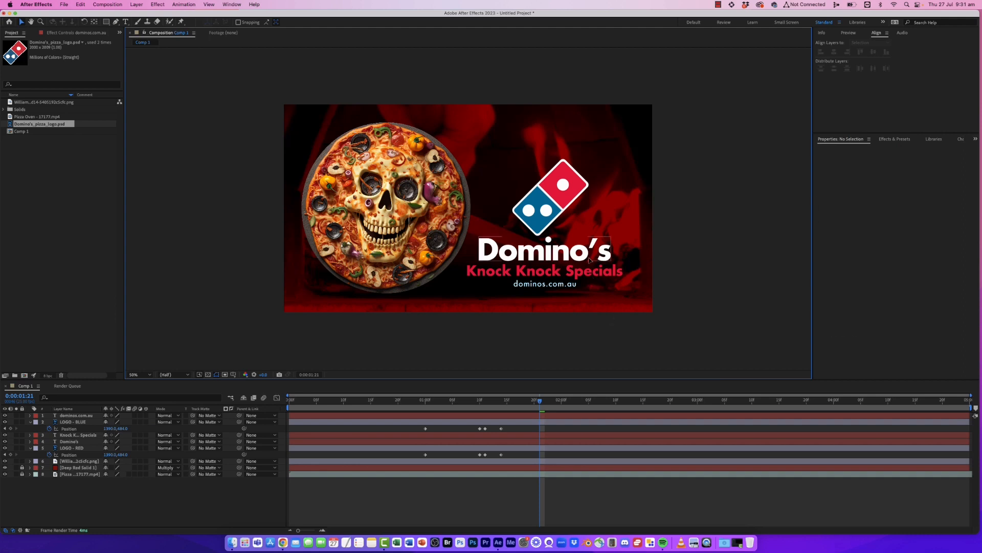
- Apply the Fade Up Words text animation preset to the Knock Knock Specials line and preview it
left_click(591, 273)
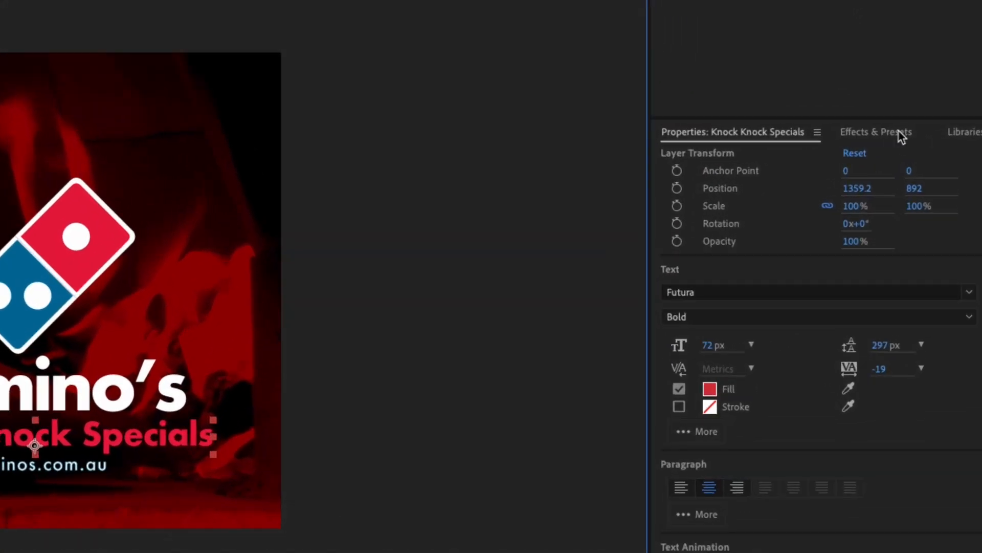
left_click(906, 140)
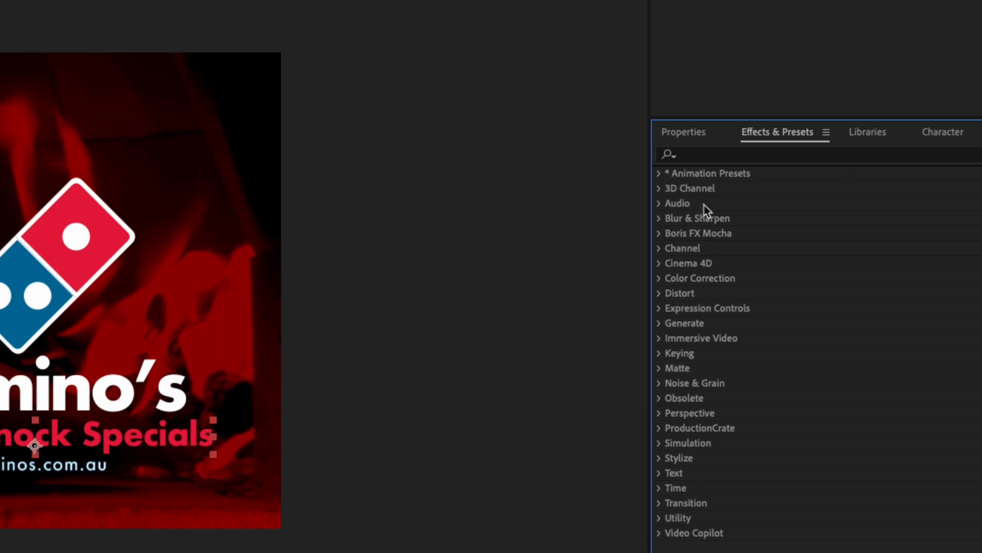
left_click(660, 174)
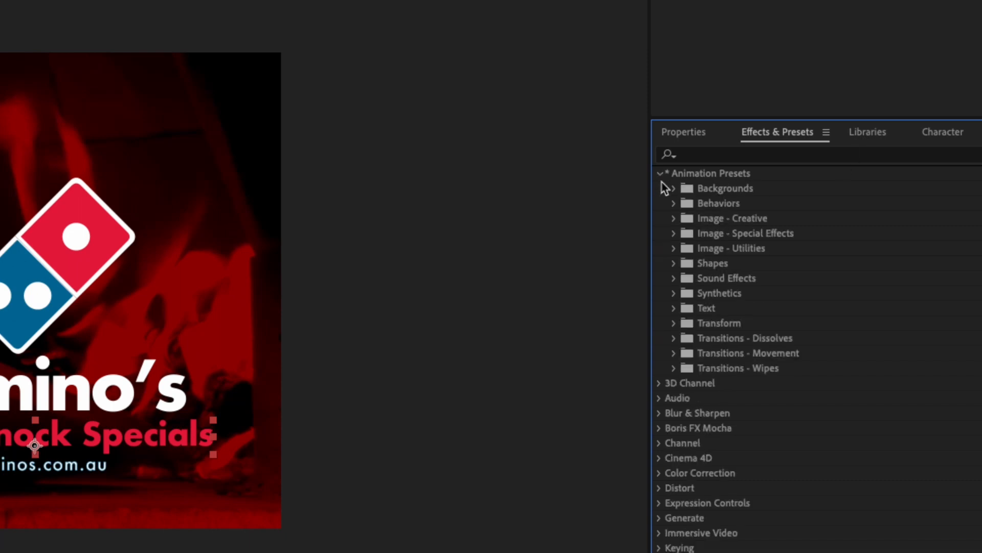
left_click(673, 308)
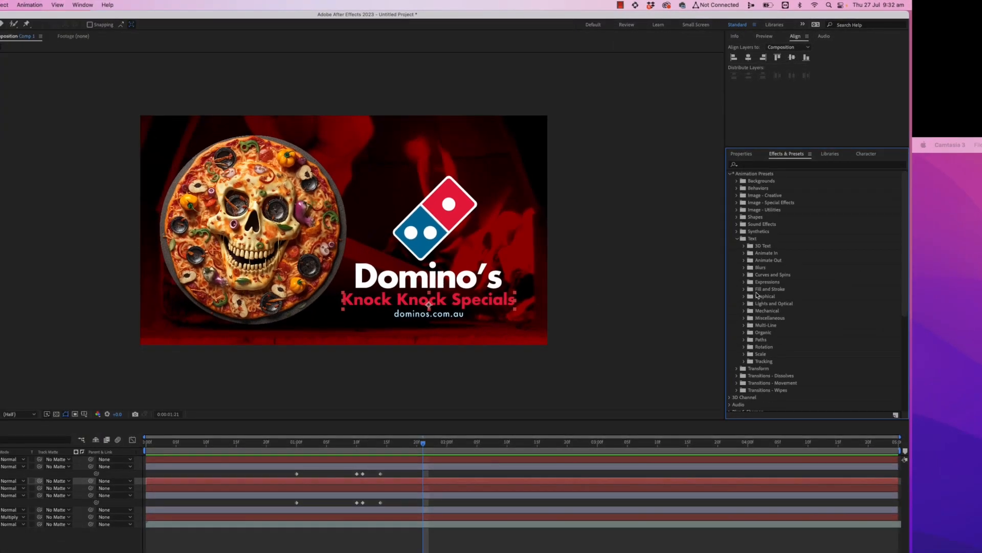
left_click(744, 253)
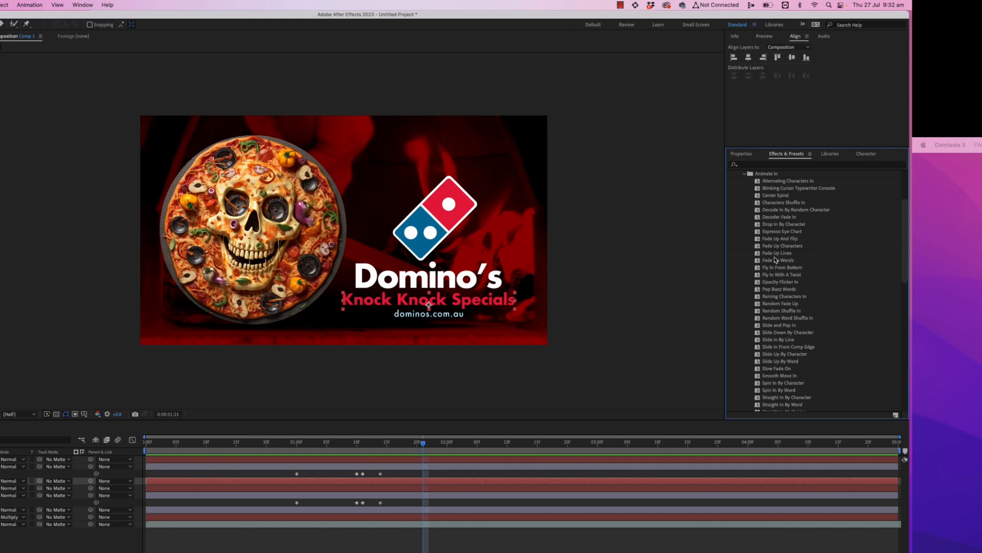
left_click_drag(777, 261, 416, 302)
key("space")
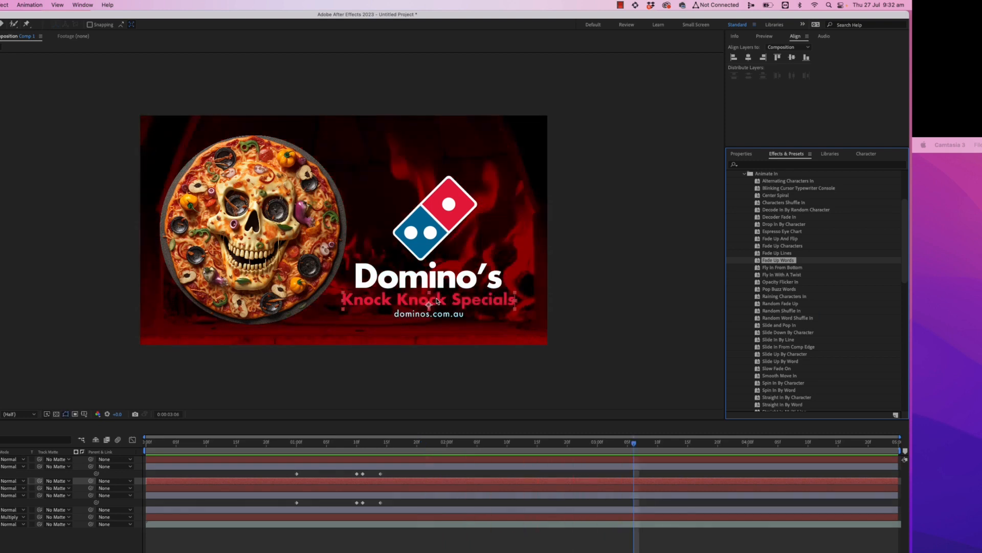
key("space")
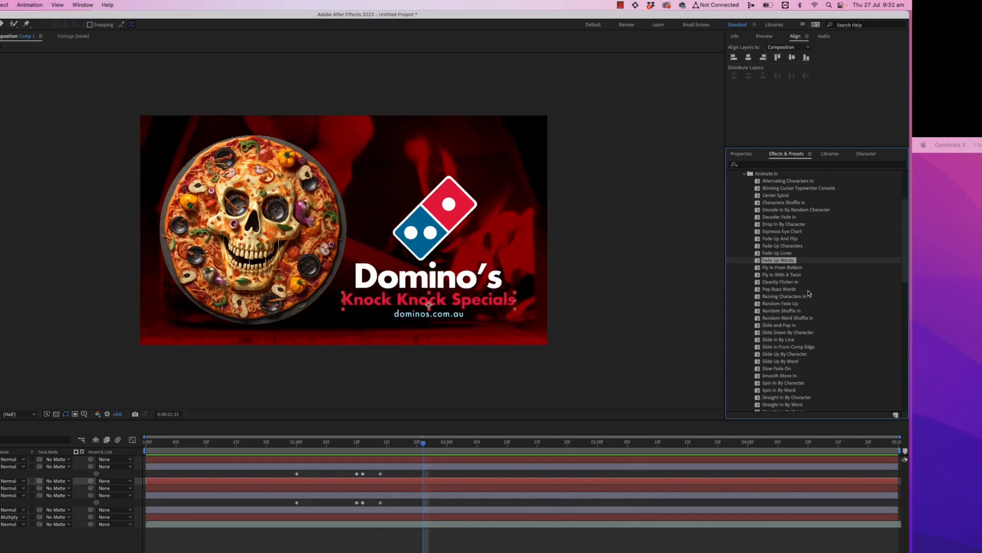
- Apply the Raining Characters In preset to the Knock Knock Specials line and preview it
left_click_drag(792, 299, 440, 303)
key("space")
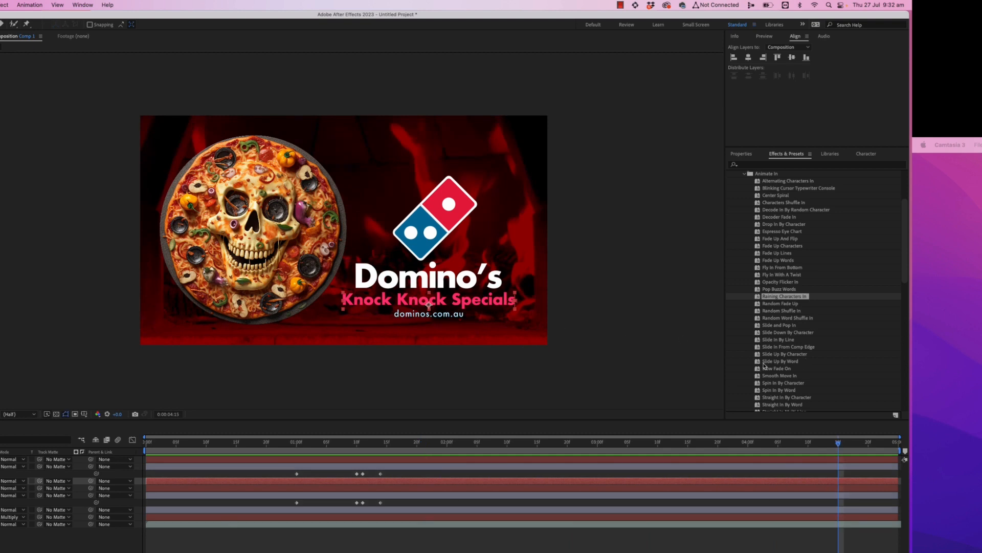
- Apply the Smooth Move In preset to the dominos.com.au text and preview the animation
left_click(429, 443)
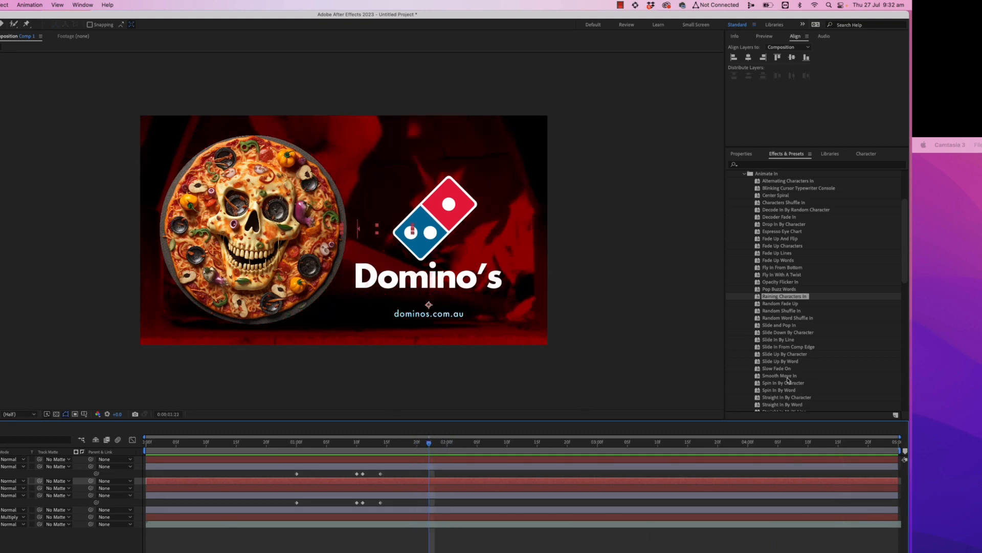
left_click_drag(779, 372, 428, 314)
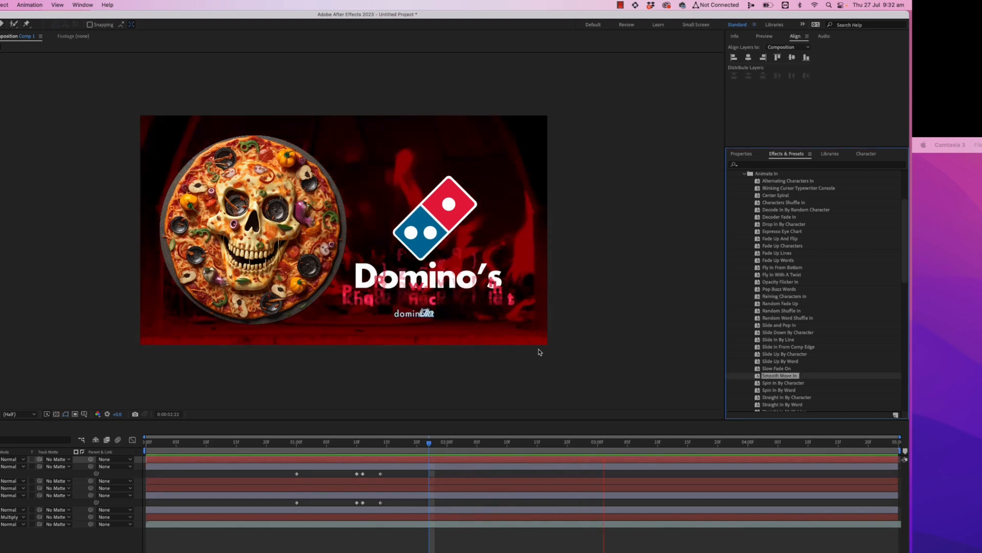
key("space")
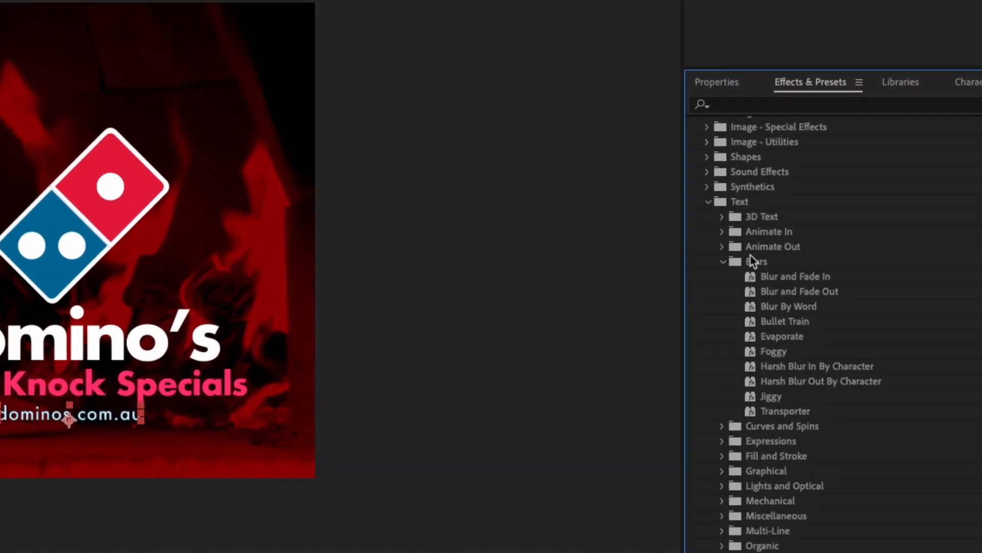
- Apply the Evaporate blur preset to the Domino's title and preview the animation
left_click(781, 336)
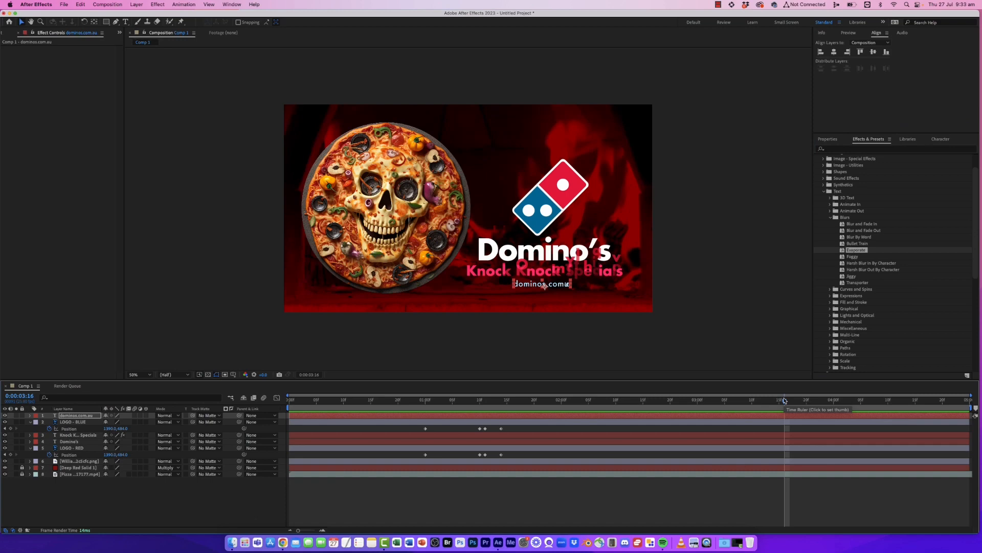
left_click_drag(784, 400, 938, 400)
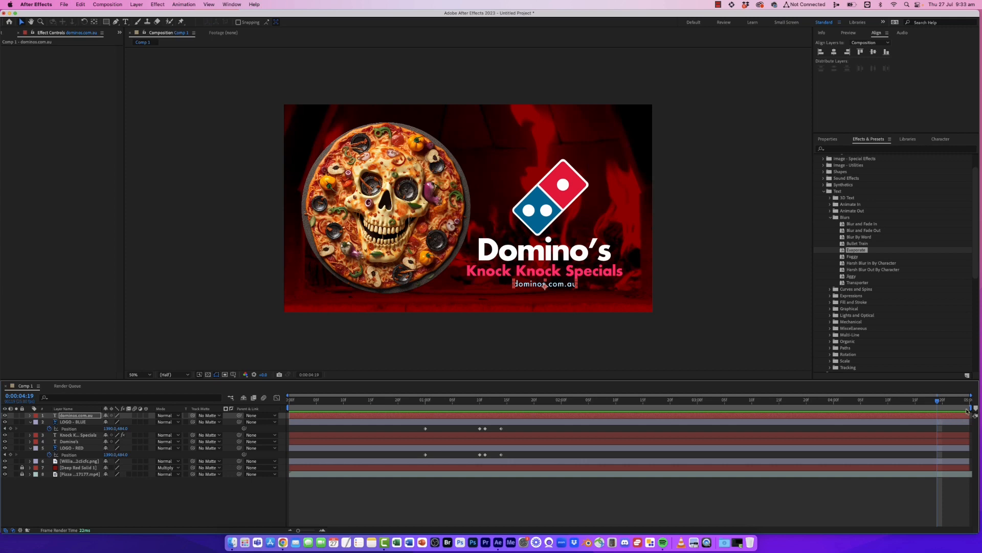
left_click_drag(940, 404, 561, 406)
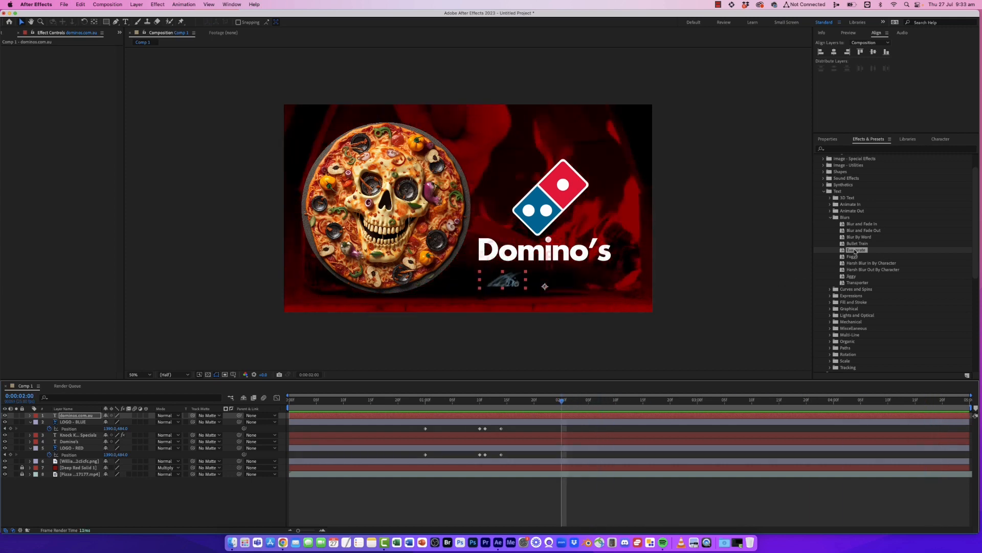
left_click_drag(854, 251, 533, 254)
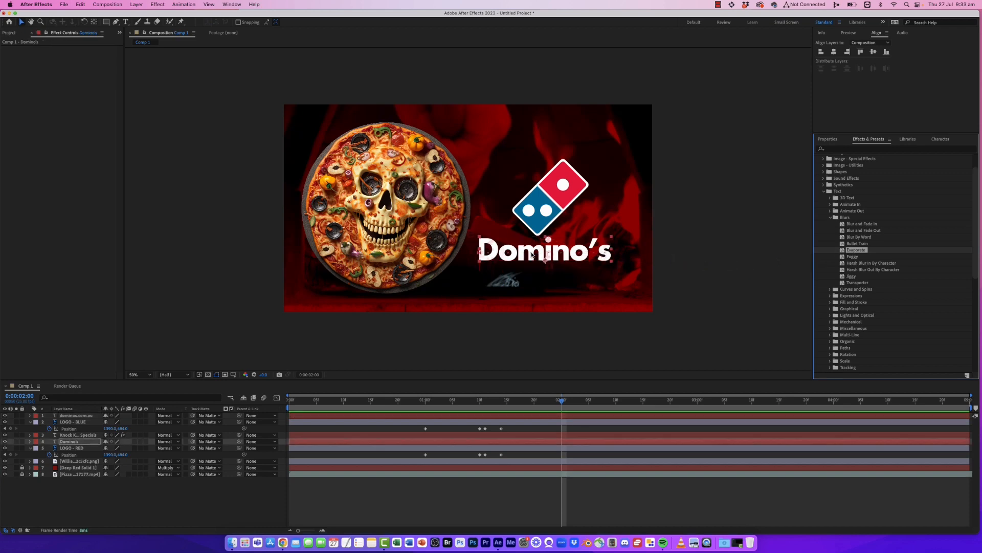
key("space")
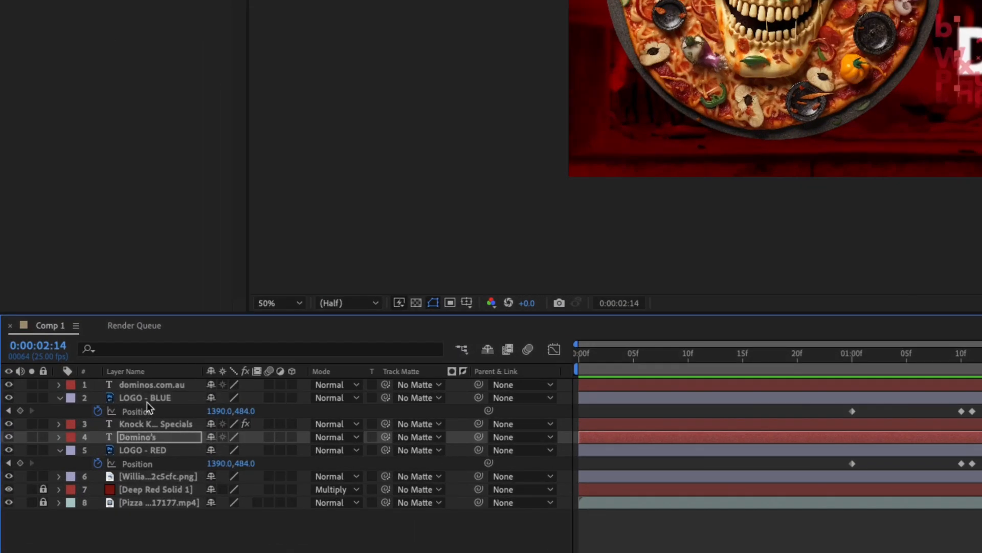
- Move the LOGO - BLUE layer below the Domino's text layer and collapse both logo layers
left_click(158, 398)
left_click_drag(148, 397, 148, 444)
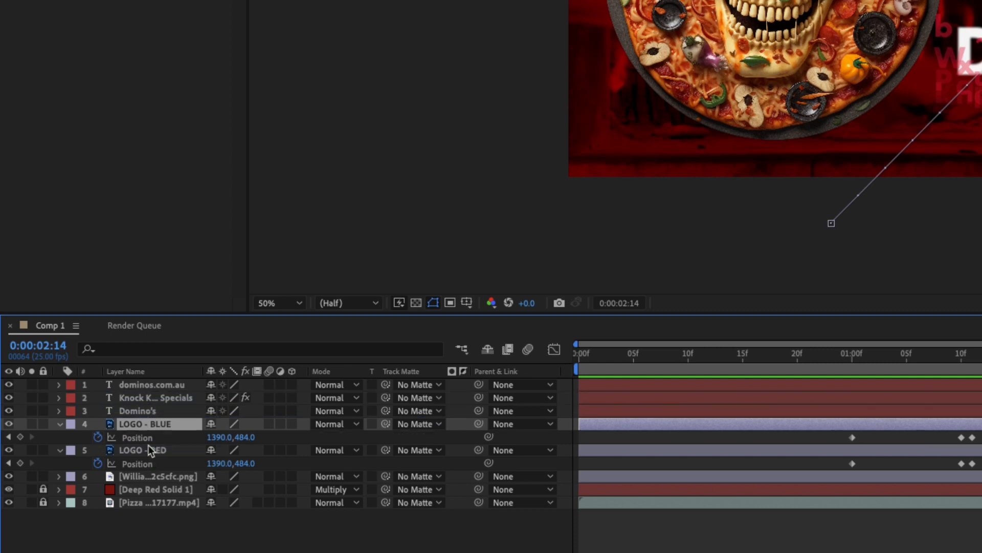
left_click(60, 426)
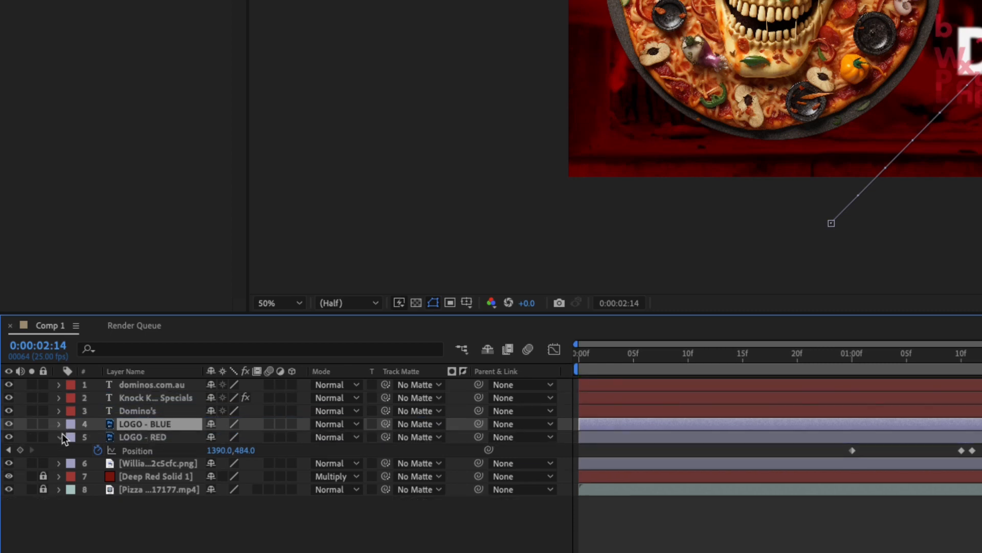
left_click(57, 437)
- Reveal the keyframed properties of the three text layers and preview the text animation
left_click(156, 411)
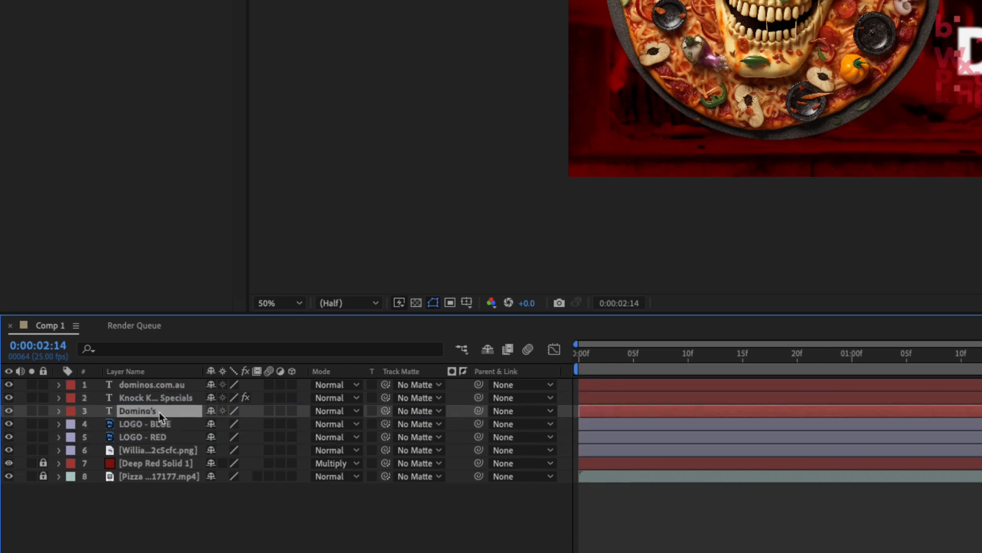
left_click(170, 388, "shift")
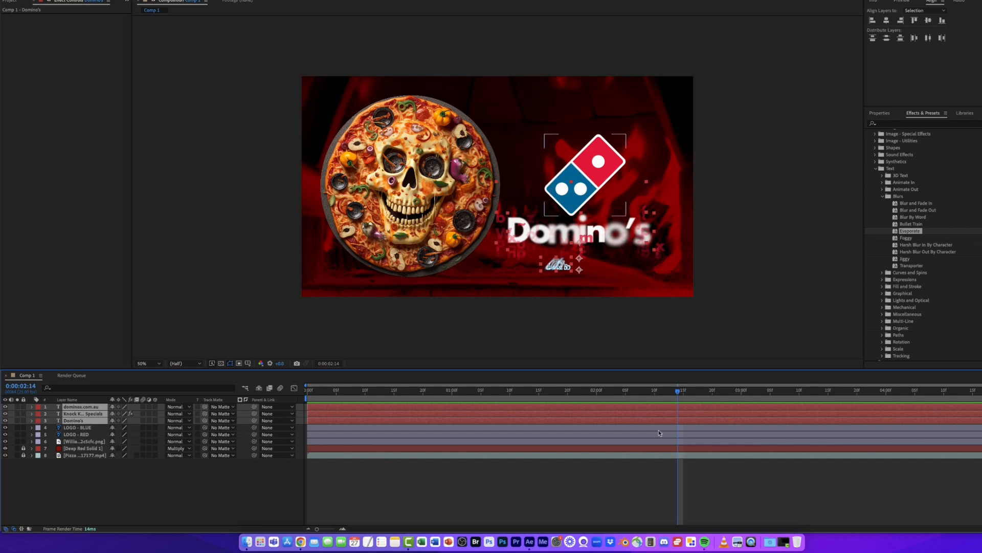
key("u")
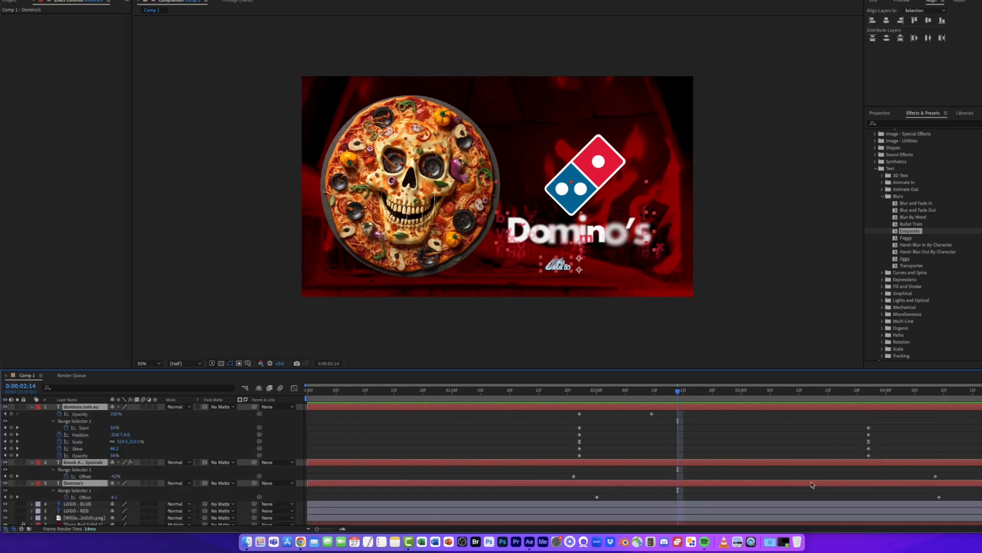
left_click_drag(762, 392, 724, 399)
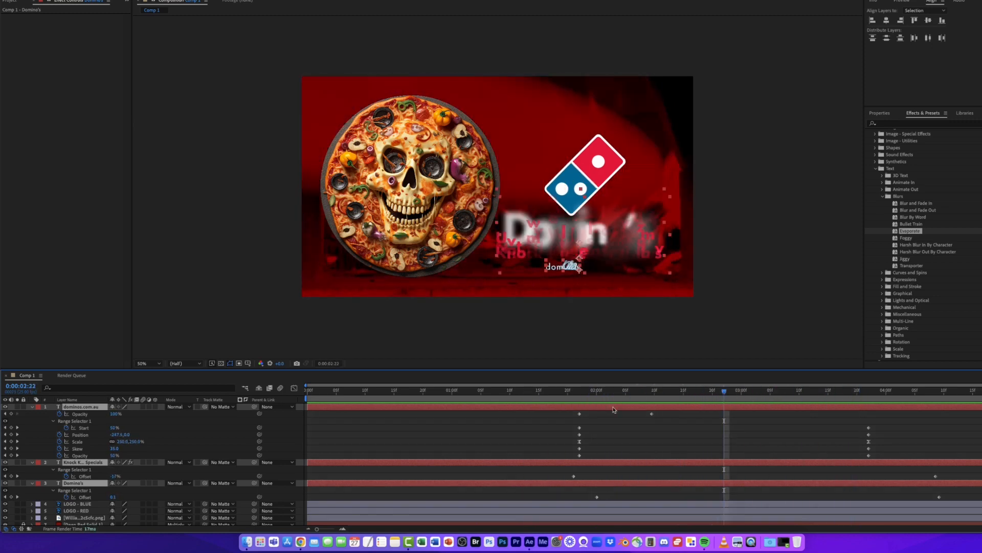
left_click_drag(618, 395, 557, 393)
key("space")
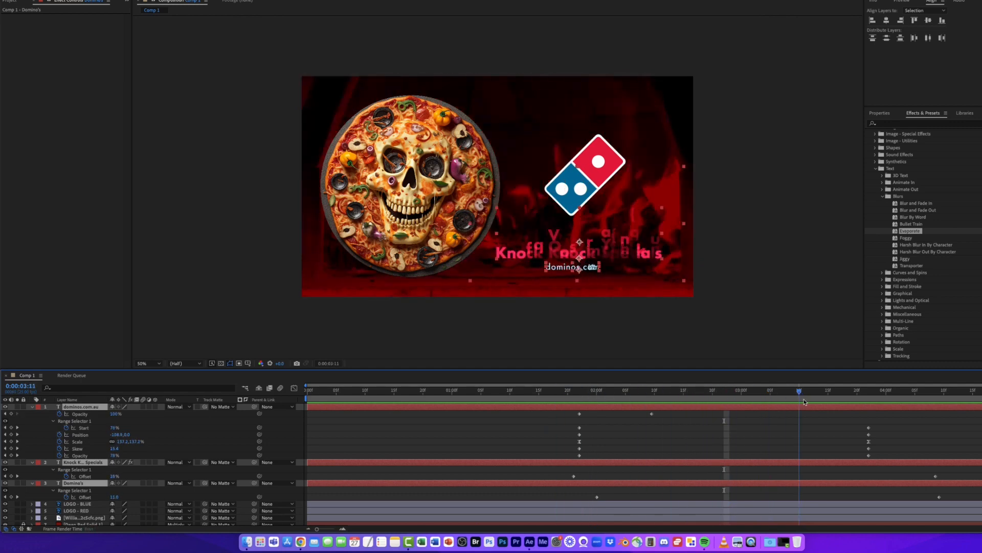
- Shift the dominos.com.au animation keyframes, including its opacity keyframe, earlier in time and preview the result
left_click_drag(848, 423, 639, 451)
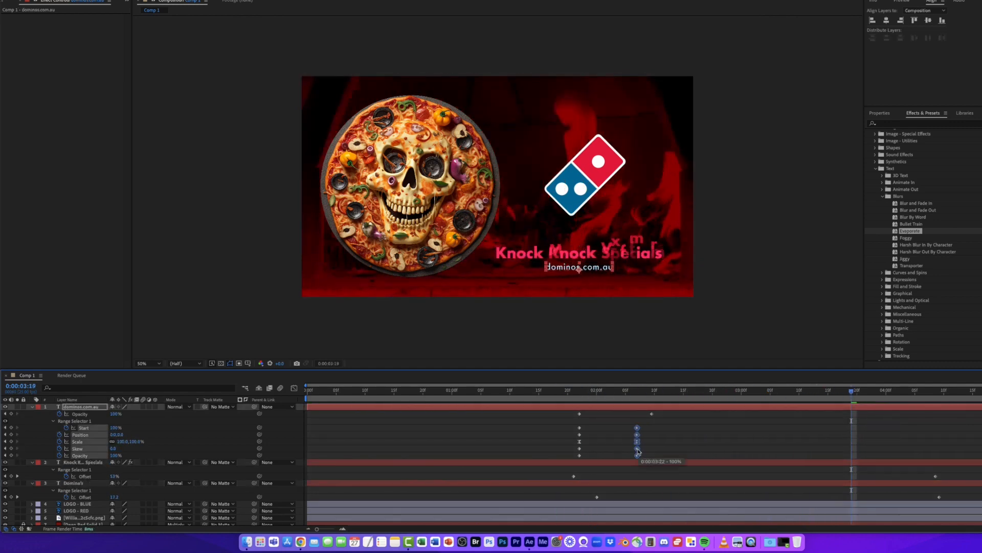
left_click(654, 420)
key("space")
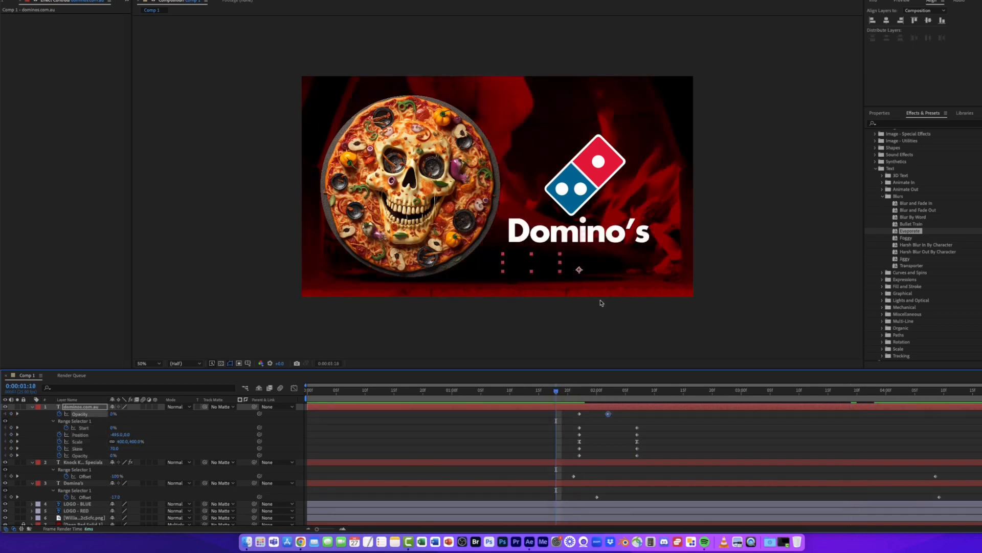
left_click(564, 393)
key("space")
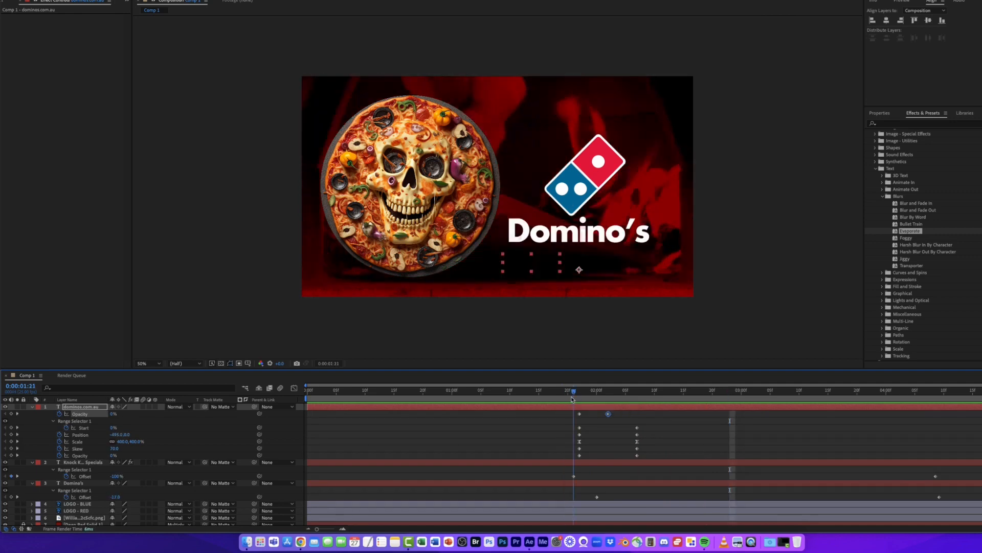
- Move the Knock Knock Specials Offset end keyframe earlier and scrub through the animation
left_click(573, 477)
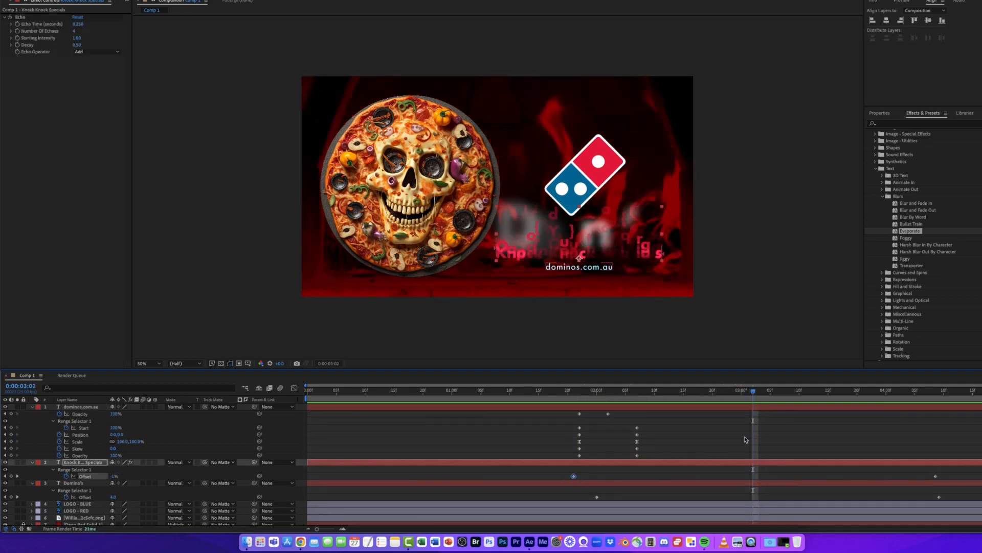
left_click_drag(739, 394, 894, 427)
left_click_drag(936, 478, 743, 476)
left_click_drag(725, 393, 540, 394)
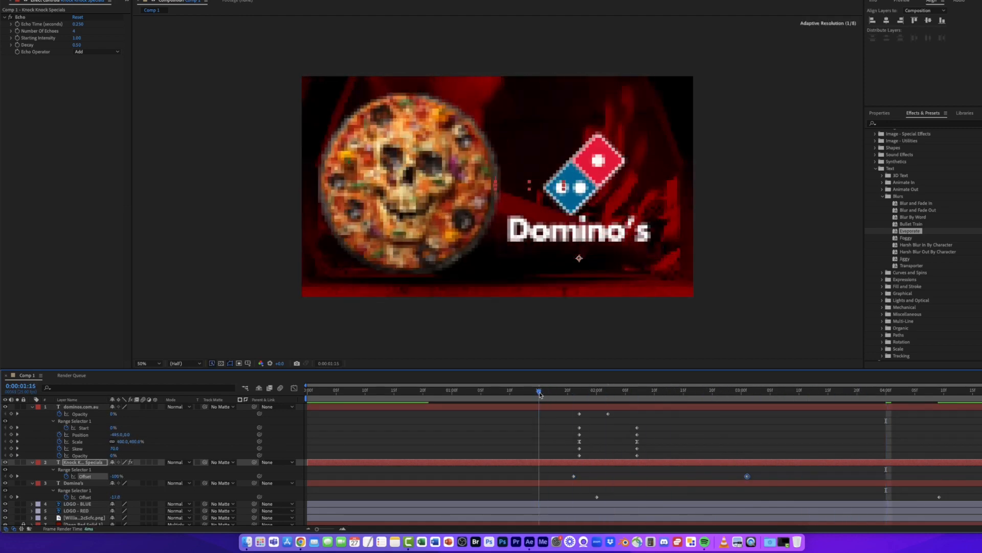
- Move the Domino's text layer's last Offset keyframe earlier, to about 1:17 on the timeline
key("space")
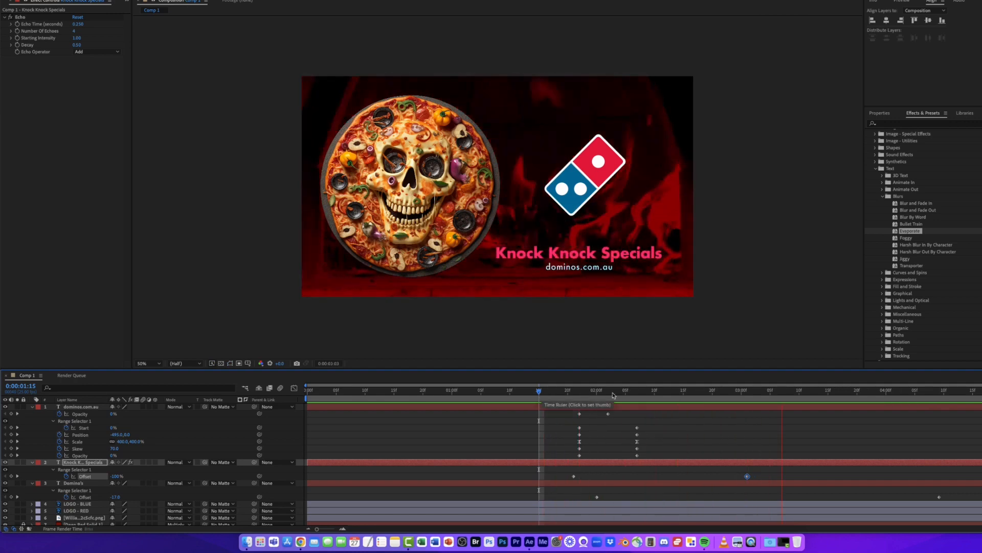
left_click(800, 394)
left_click_drag(799, 403, 759, 409)
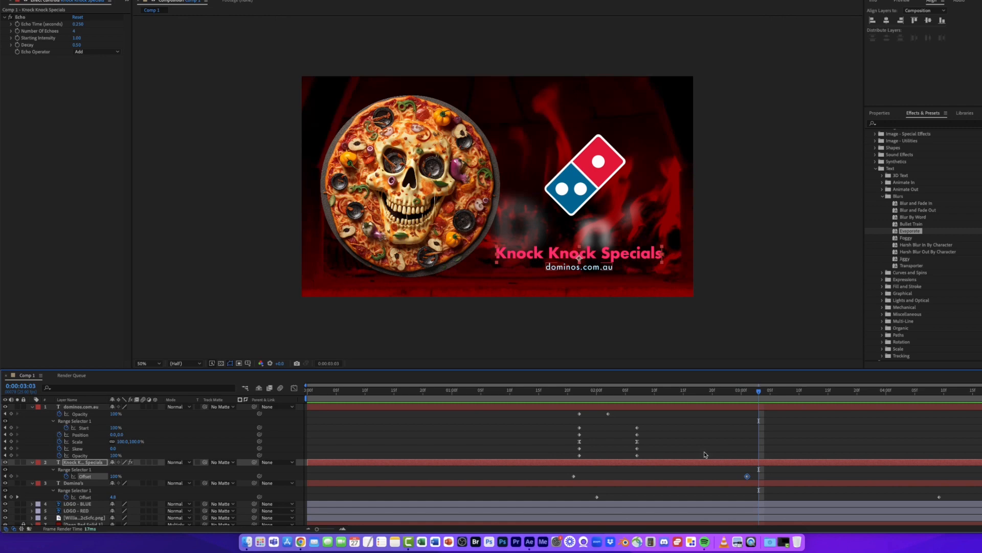
left_click(662, 483)
left_click_drag(654, 397, 598, 398)
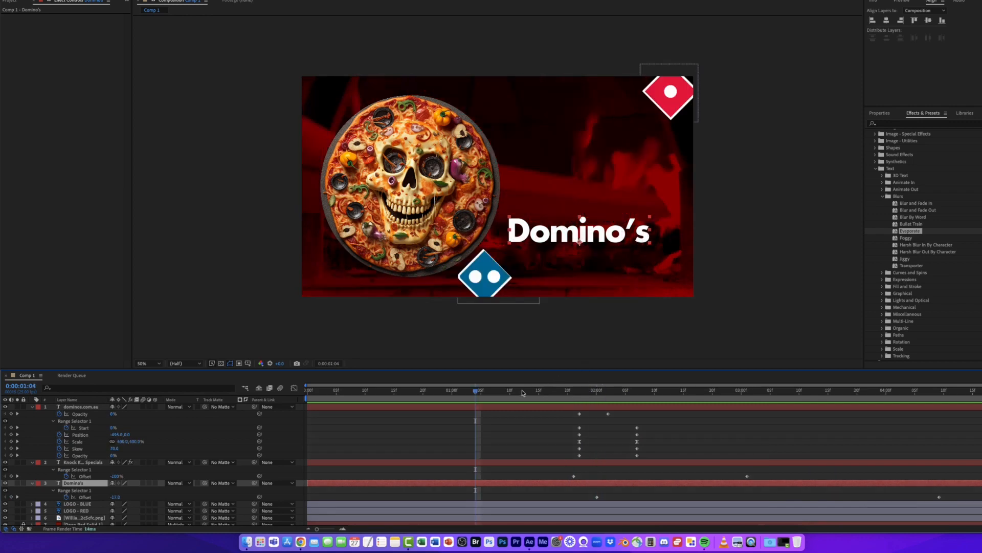
left_click_drag(511, 394, 597, 394)
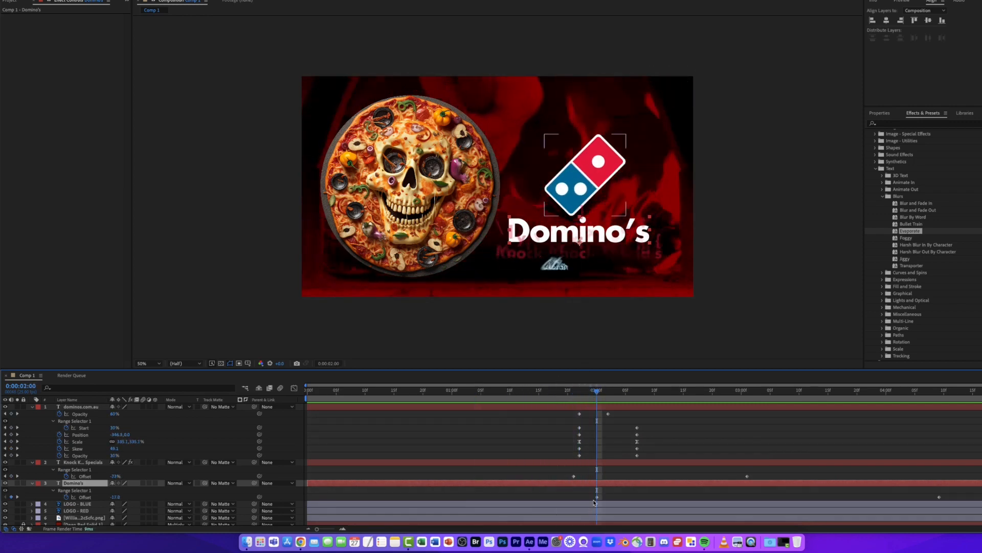
left_click(597, 497)
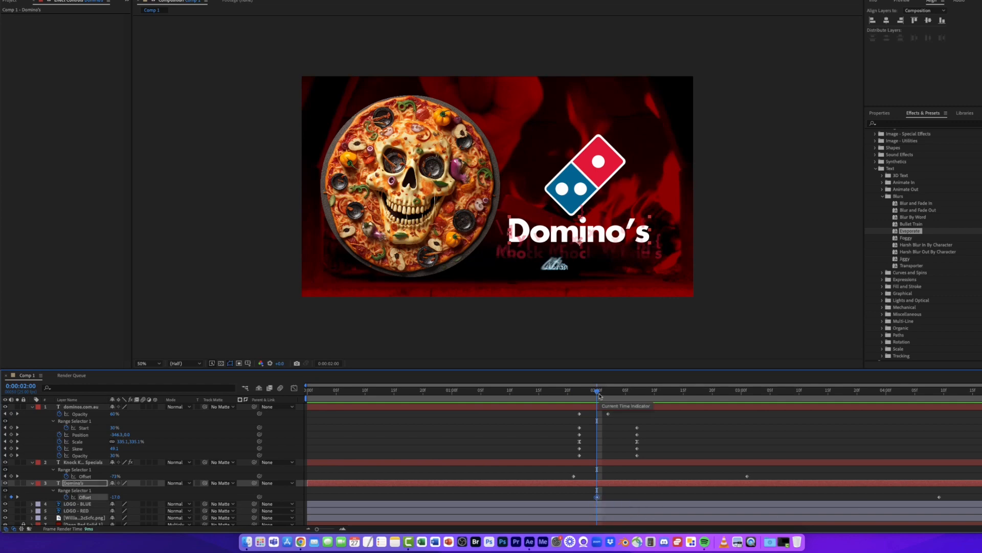
left_click_drag(600, 396, 921, 404)
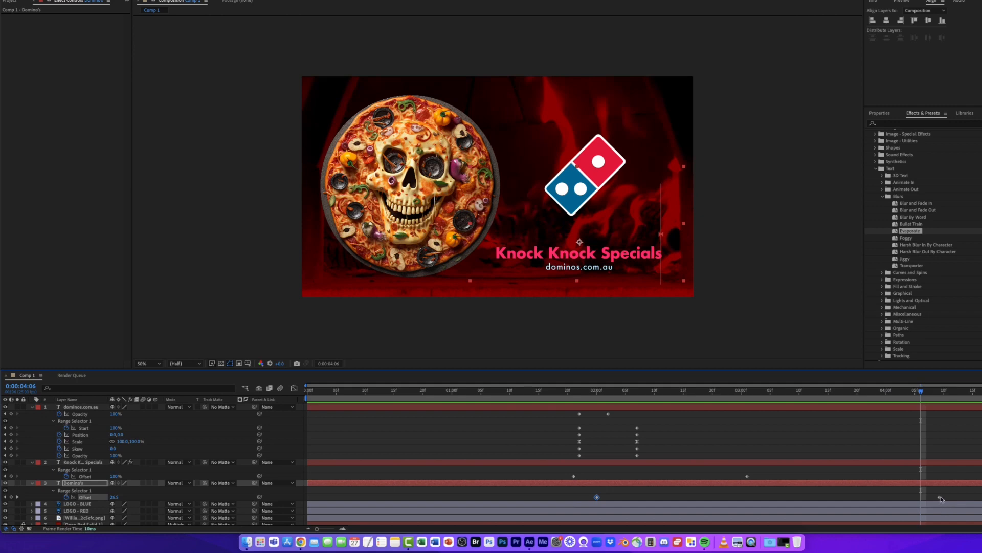
left_click(945, 392)
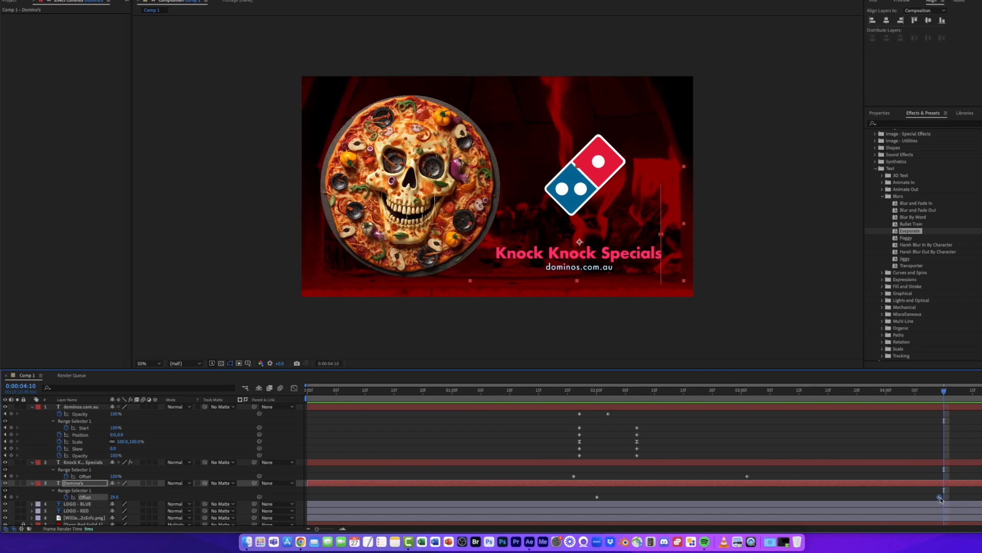
left_click_drag(940, 499, 548, 513)
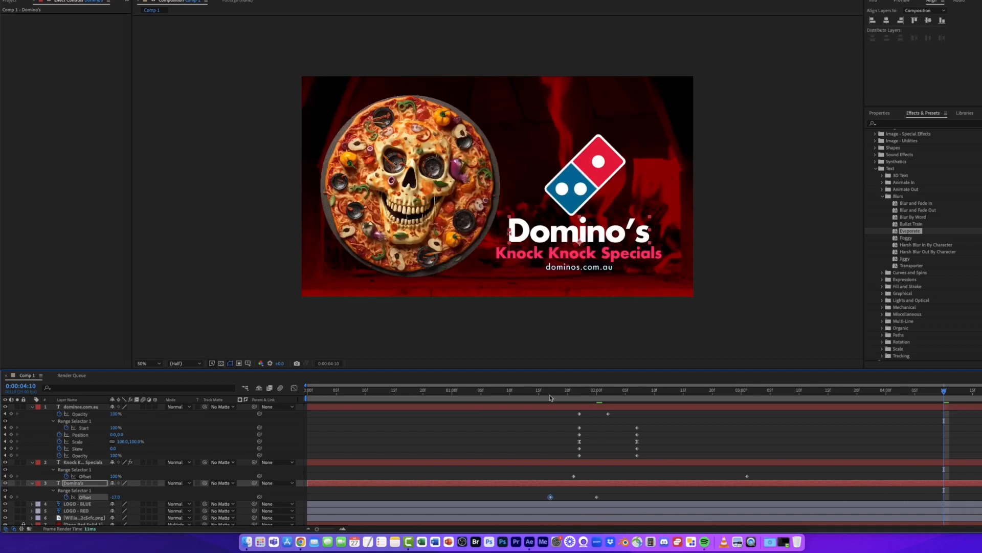
- Move the Domino's text layer's other Offset keyframe later, to about 2:24, and preview the text animation
left_click(529, 392)
mouse_move(530, 394)
left_mouse_down()
mouse_move(559, 395)
mouse_move(546, 394)
left_mouse_up()
key("space")
key("space")
left_click_drag(596, 497, 736, 496)
key("space")
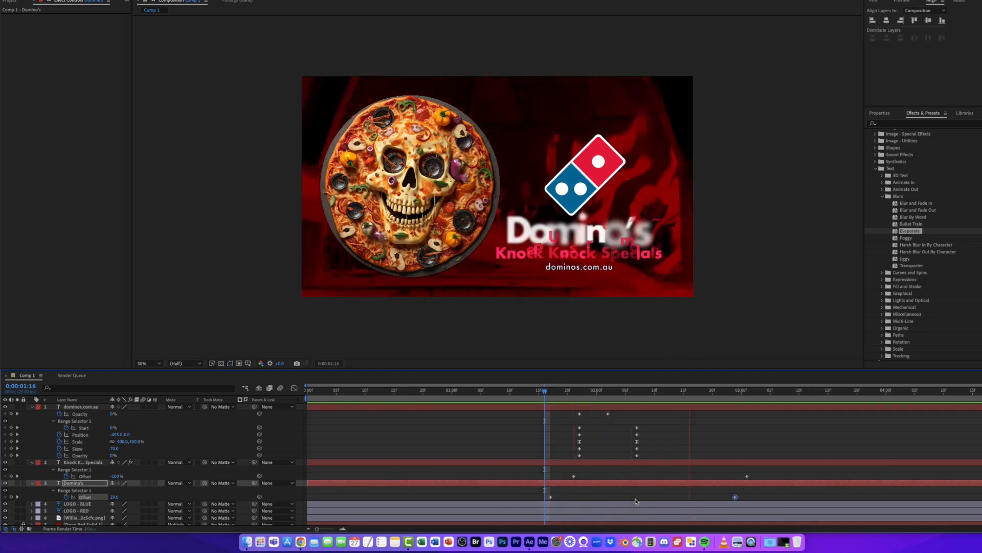
left_click_drag(609, 392, 701, 401)
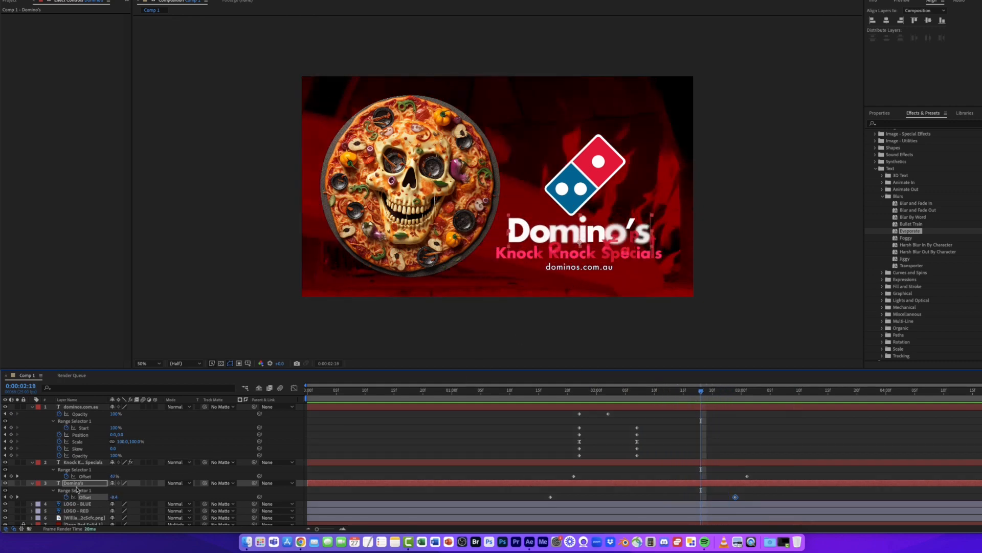
- Move the Domino's layer to the top of the layer stack, collapse all layer properties and preview
left_click_drag(79, 485, 86, 405)
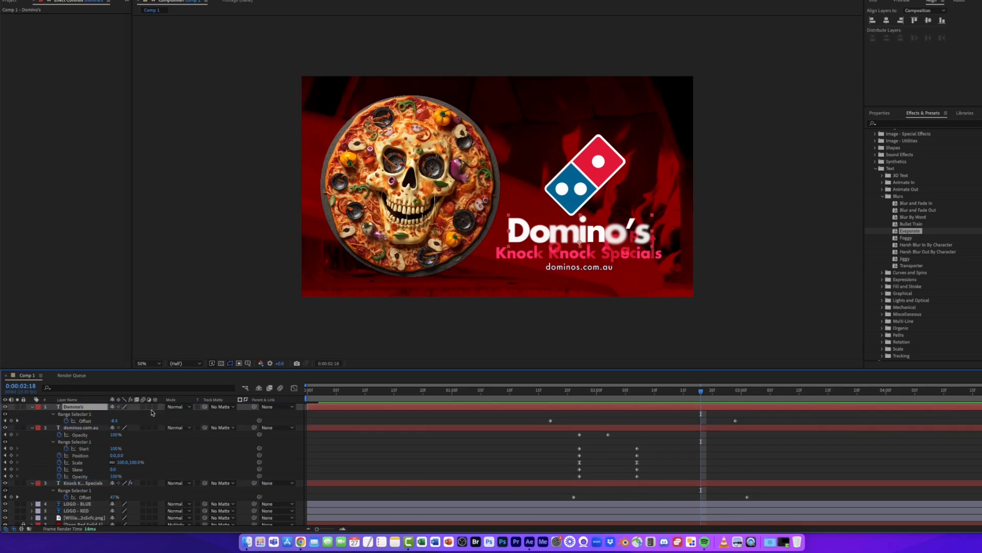
left_click_drag(700, 393, 367, 388)
key("super+a")
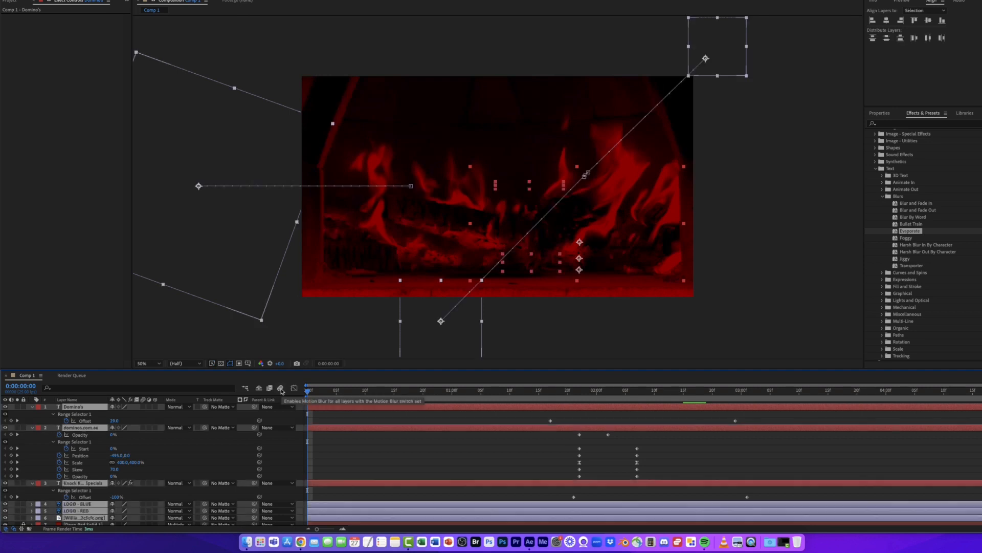
key("u")
left_click(500, 503)
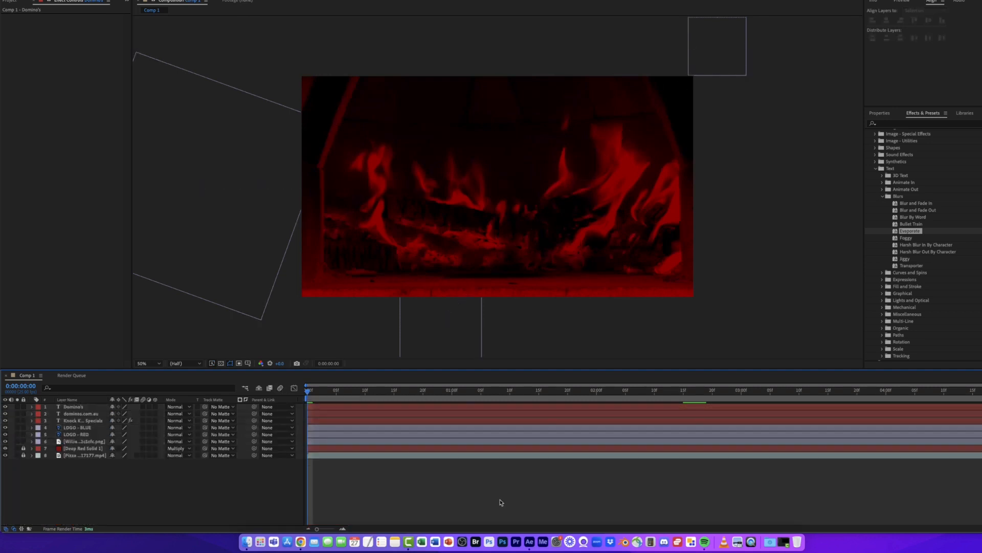
key("space")
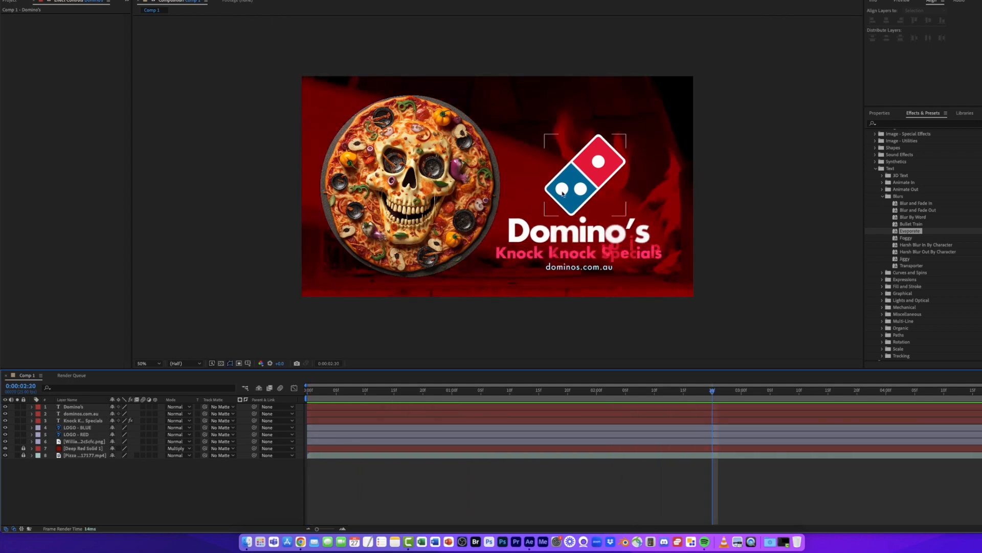
- Apply Easy Ease In to the pizza layer's final Position and Rotation keyframes
left_click(416, 261)
left_click_drag(597, 395, 309, 392)
key("u")
key("space")
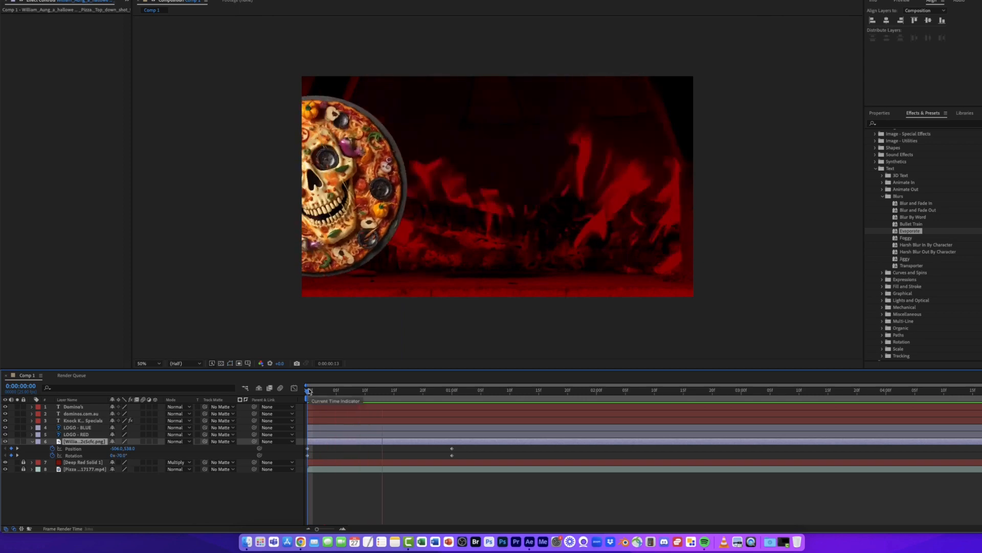
mouse_move(479, 399)
left_mouse_down()
mouse_move(427, 393)
mouse_move(457, 394)
mouse_move(465, 410)
left_mouse_up()
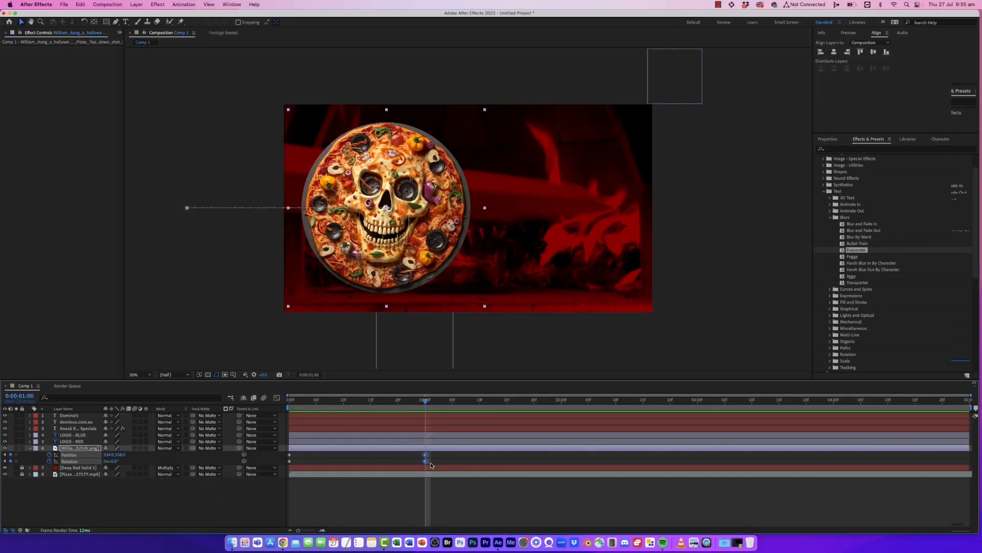
right_click(426, 457)
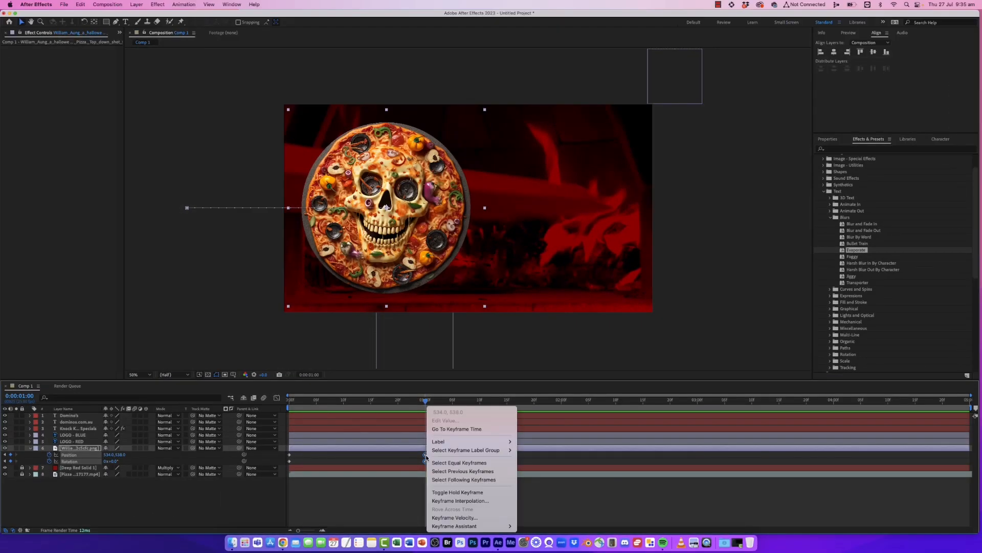
mouse_move(452, 526)
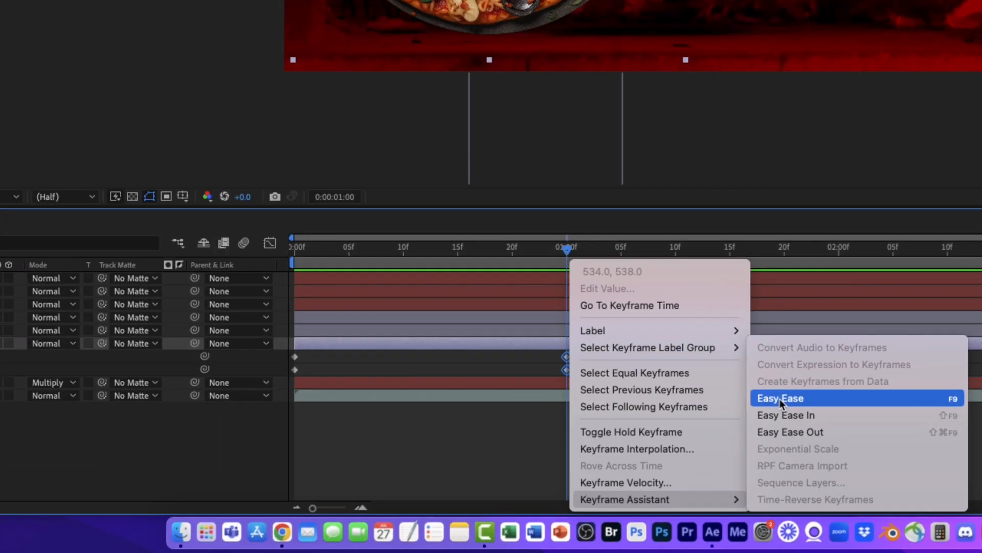
left_click(713, 347)
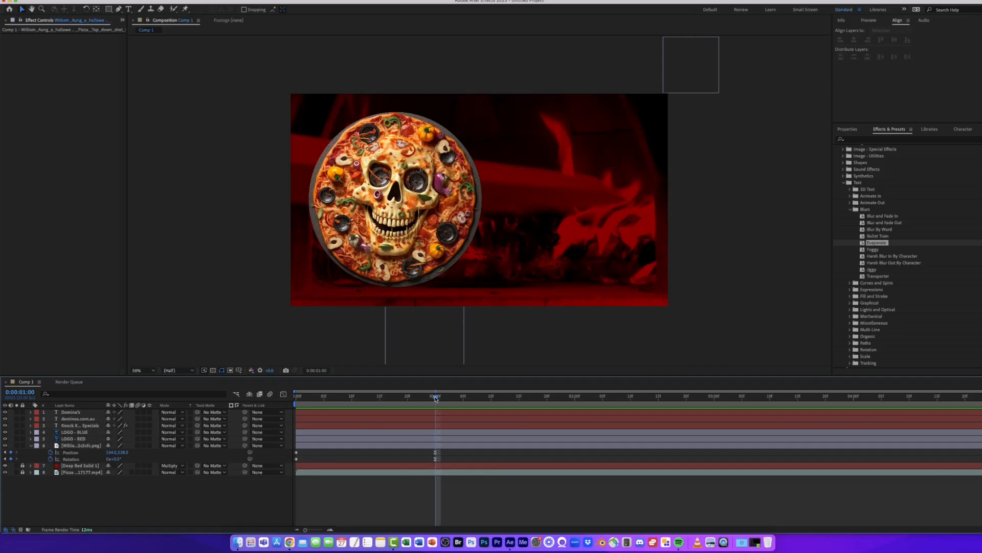
- Apply Easy Ease to the first Position keyframes of both the LOGO - BLUE and LOGO - RED layers
left_click_drag(435, 398, 296, 393)
key("space")
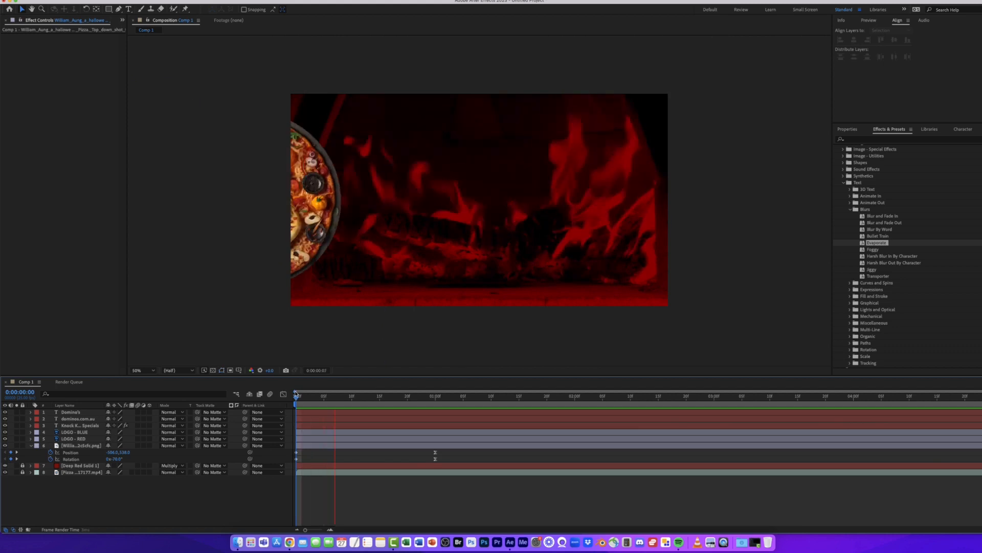
left_click(347, 397)
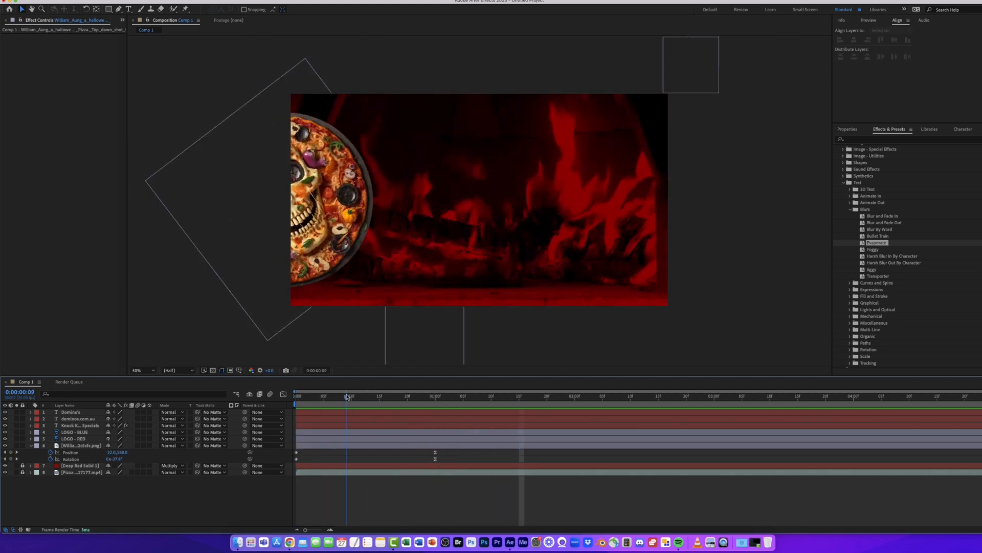
left_click_drag(347, 397, 452, 398)
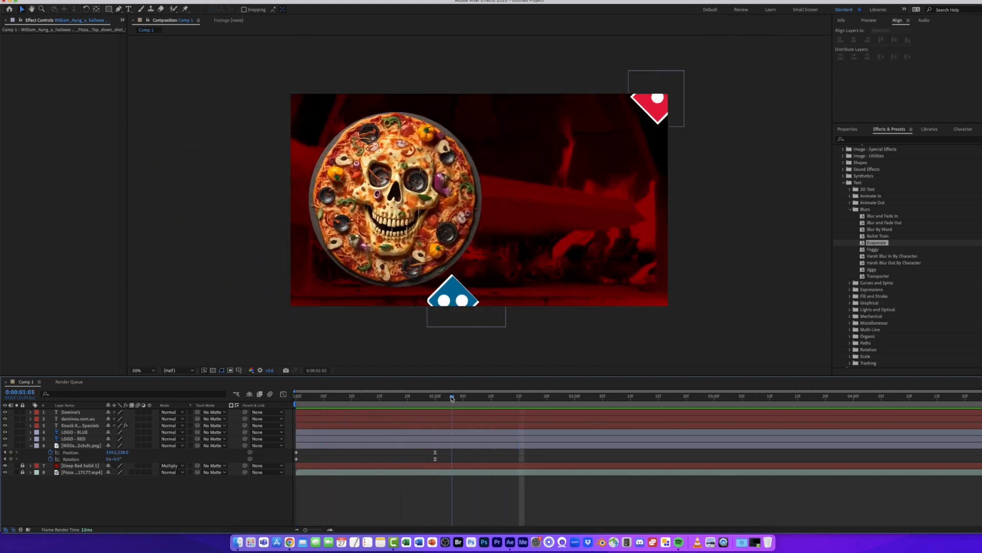
left_click(87, 432)
left_click(85, 439, "shift")
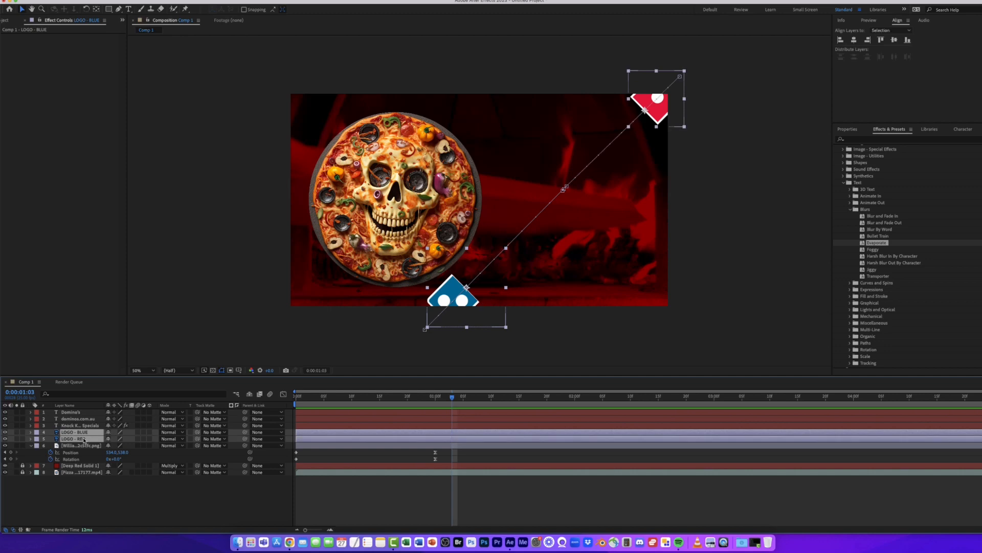
key("p")
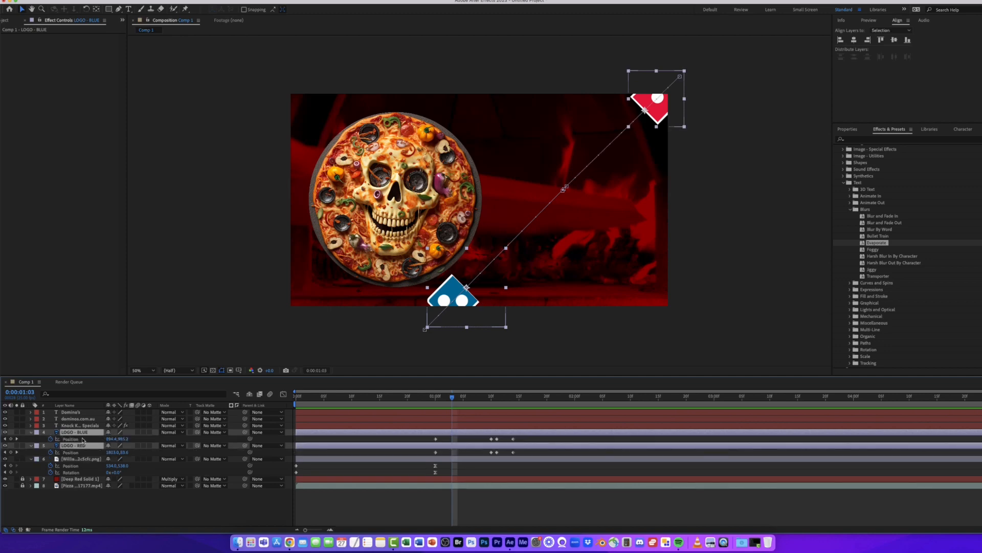
left_click(435, 439)
left_click(435, 452, "shift")
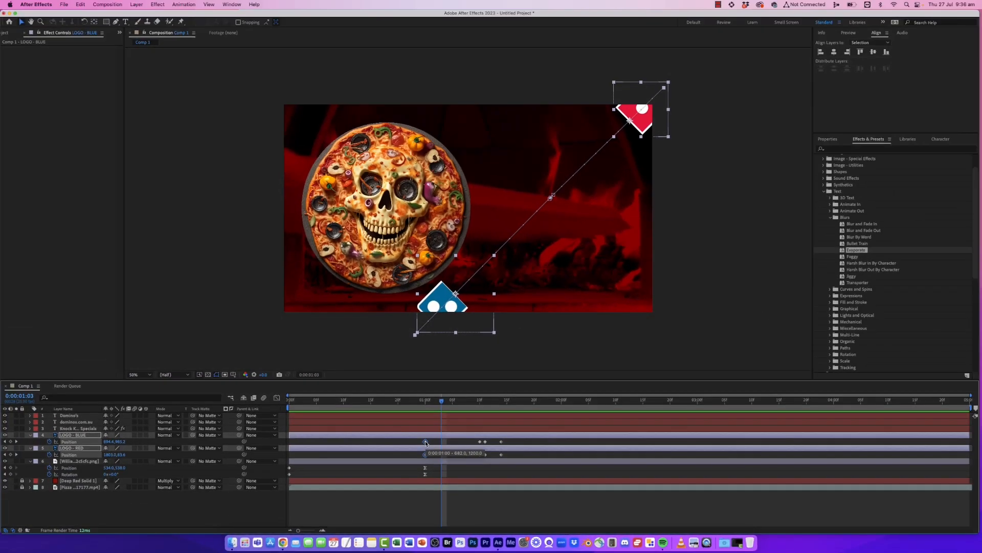
right_click(425, 441)
mouse_move(451, 526)
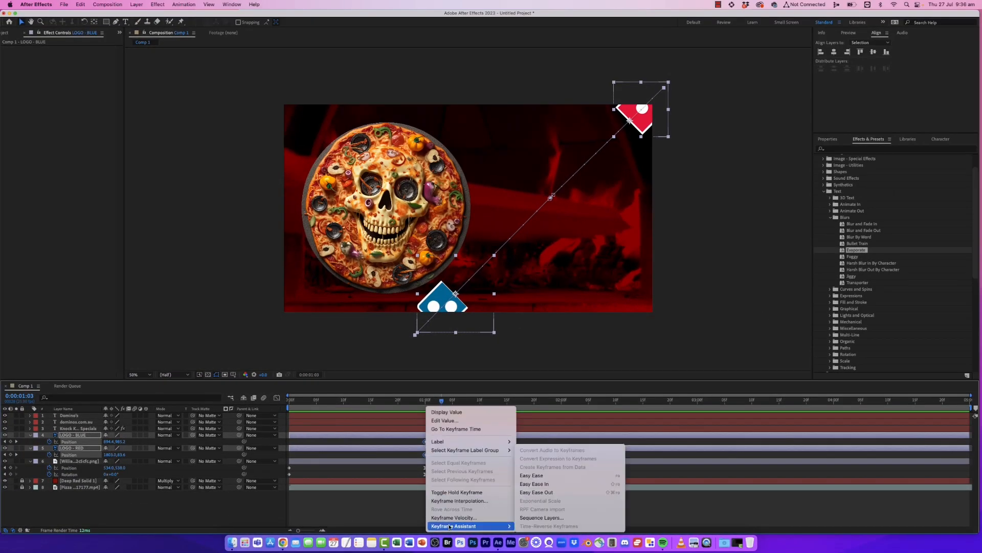
left_click(559, 475)
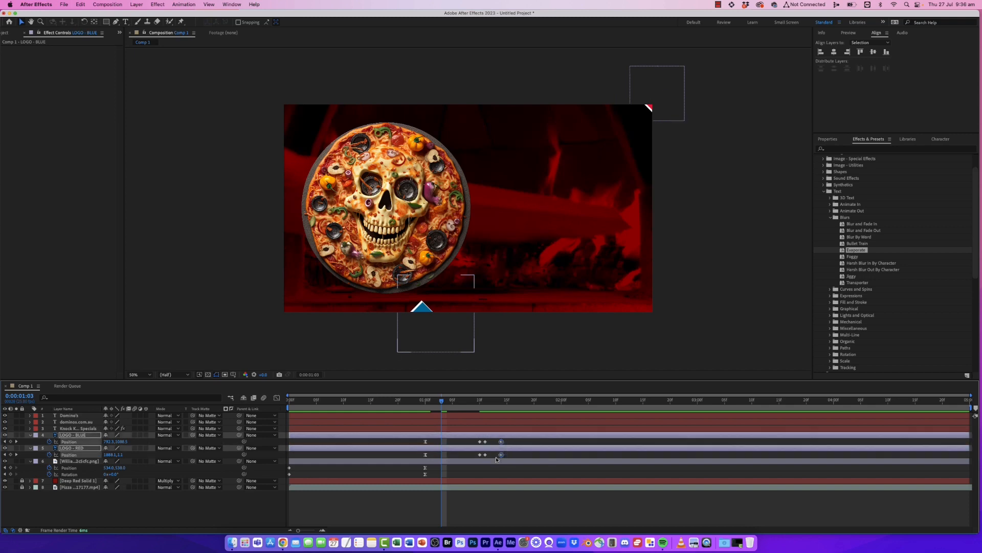
- Apply Easy Ease to the last Position keyframes of both logo layers and preview the logo animation
right_click(500, 457)
mouse_move(532, 523)
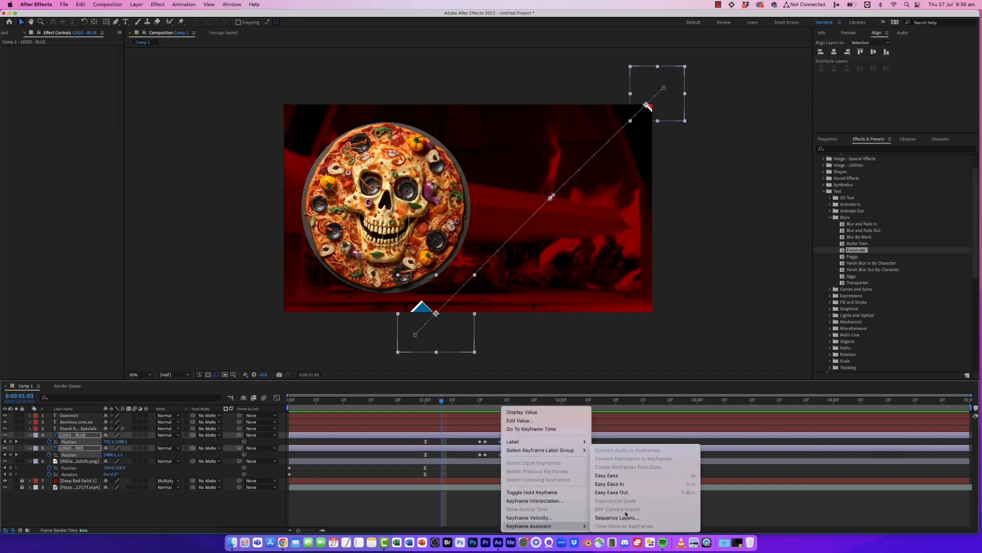
left_click(637, 475)
key("space")
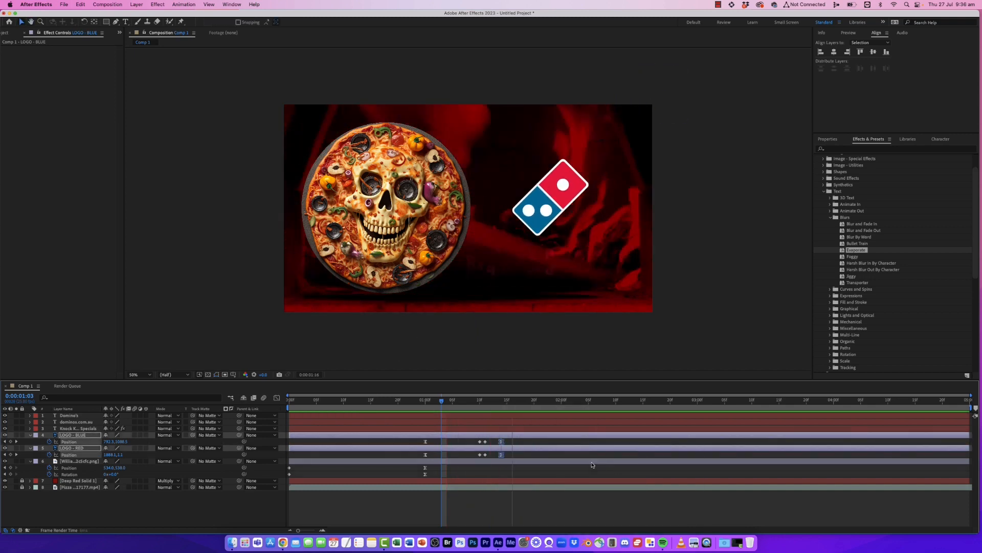
key("space")
left_click_drag(507, 400, 475, 395)
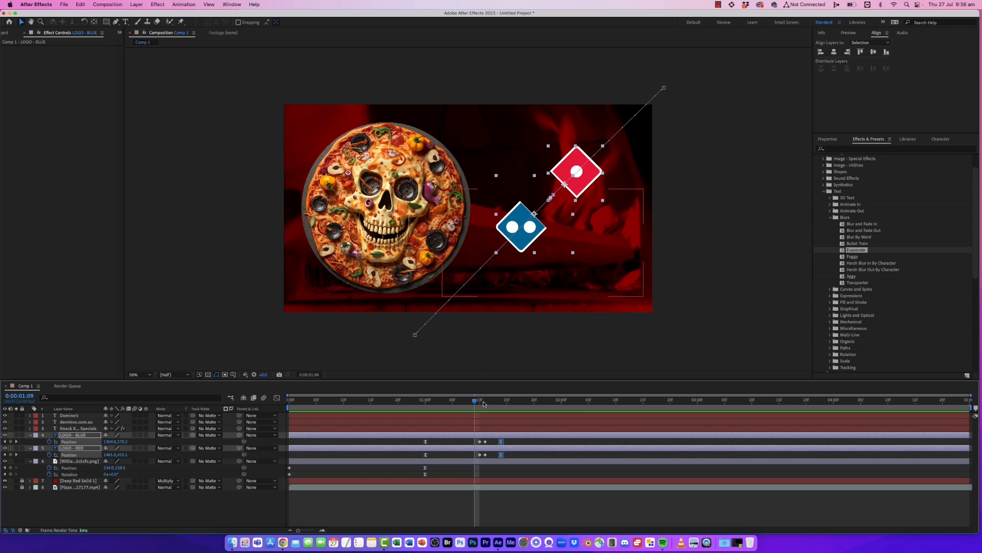
left_click_drag(484, 403, 365, 402)
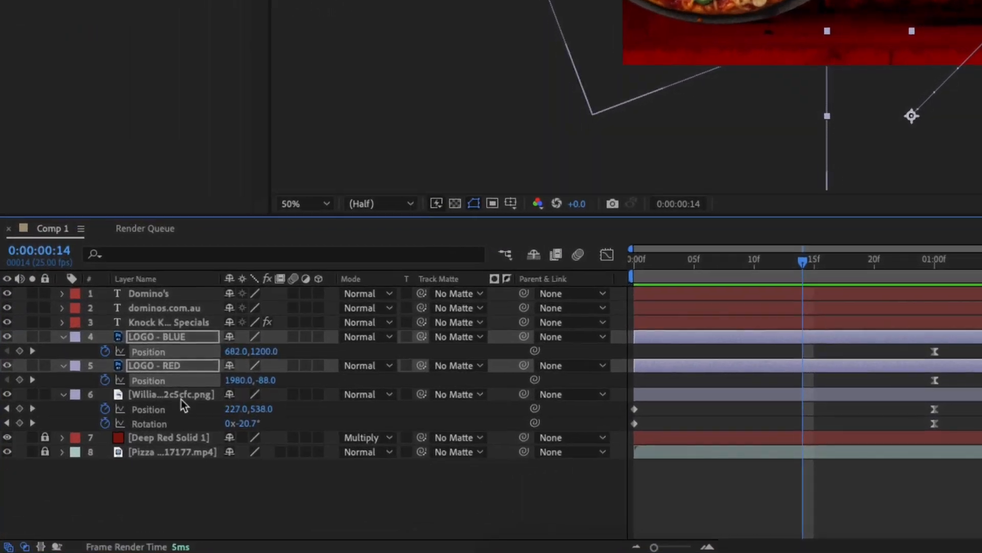
- Enable motion blur on the pizza layer and both logo layers
left_click(91, 462)
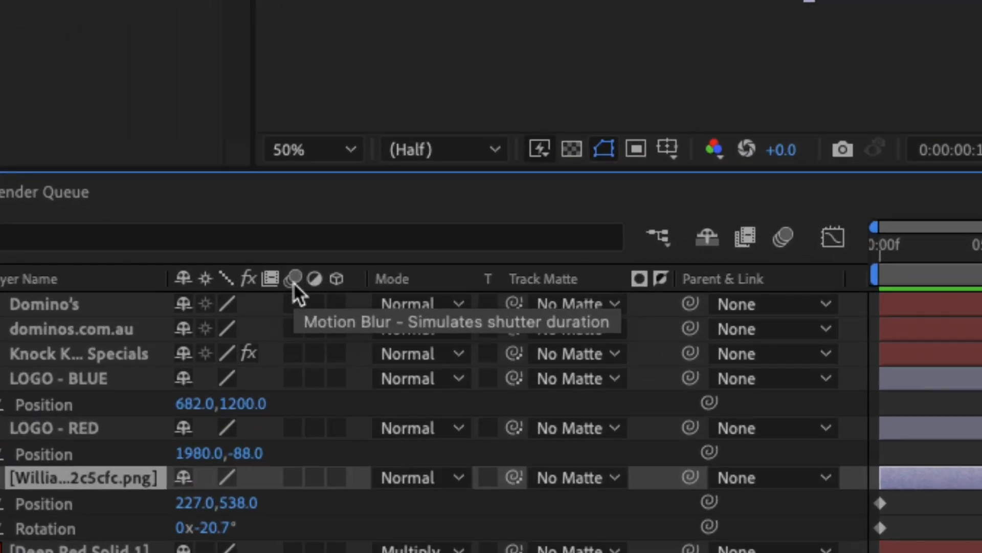
left_click(289, 470)
left_click(293, 431)
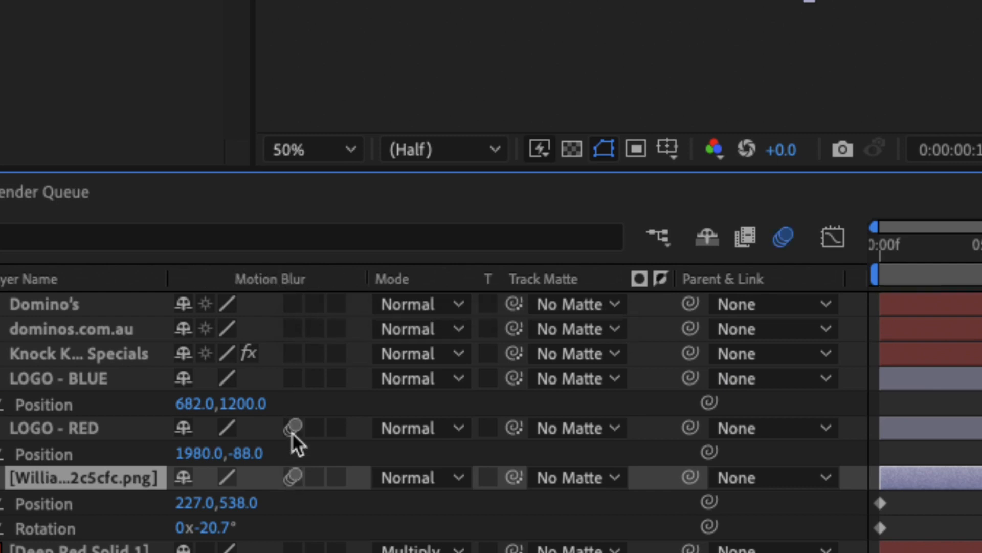
left_click(292, 380)
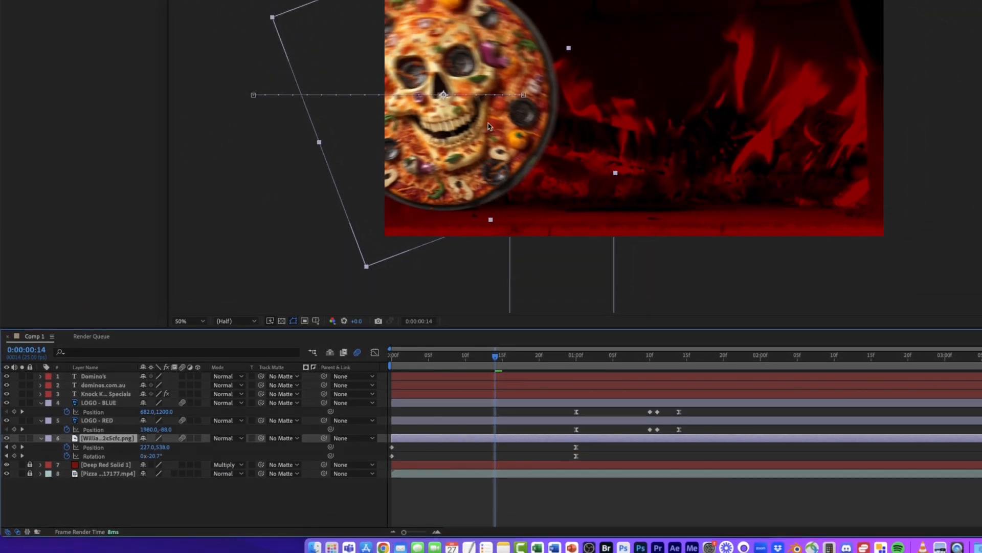
- Scrub through the logo tile animation comparing it with and without motion blur, then preview
left_click_drag(505, 356, 575, 360)
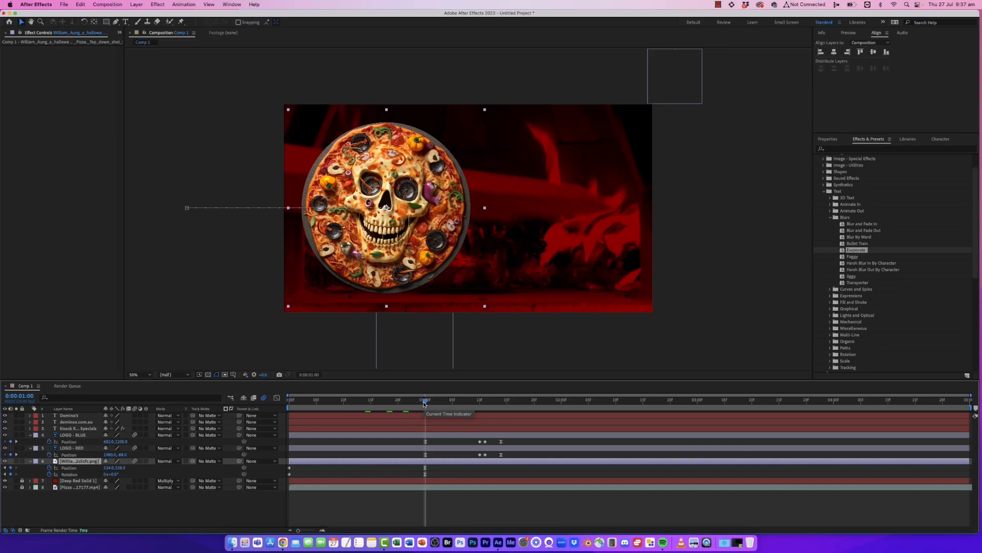
left_click_drag(427, 403, 463, 403)
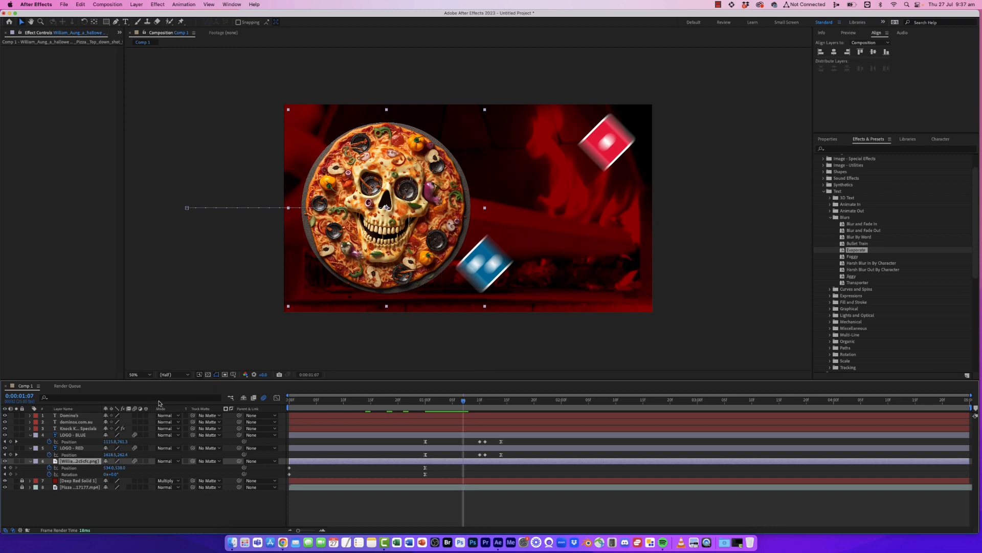
left_click(135, 435)
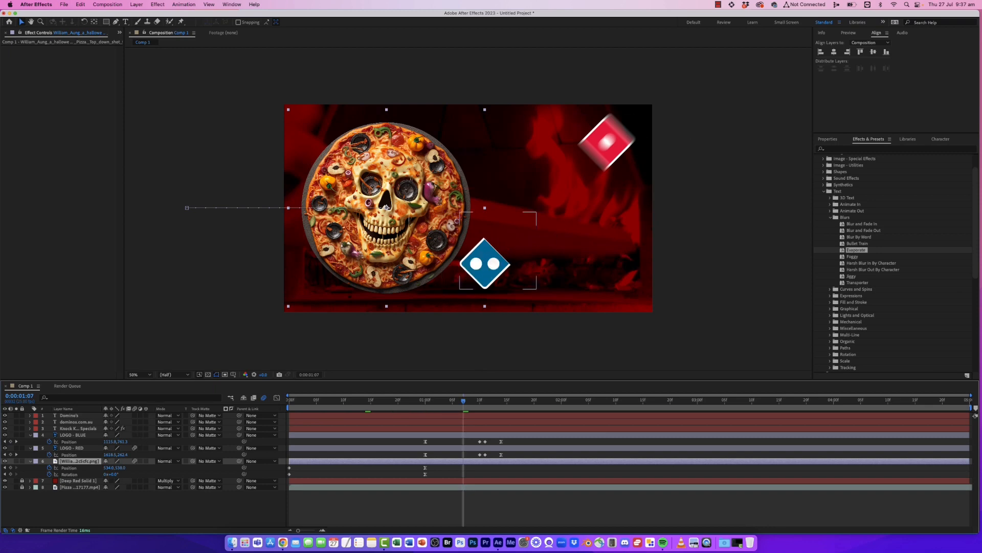
left_click(135, 435)
left_click(462, 454)
mouse_move(469, 405)
left_mouse_down()
mouse_move(507, 402)
mouse_move(486, 401)
left_mouse_up()
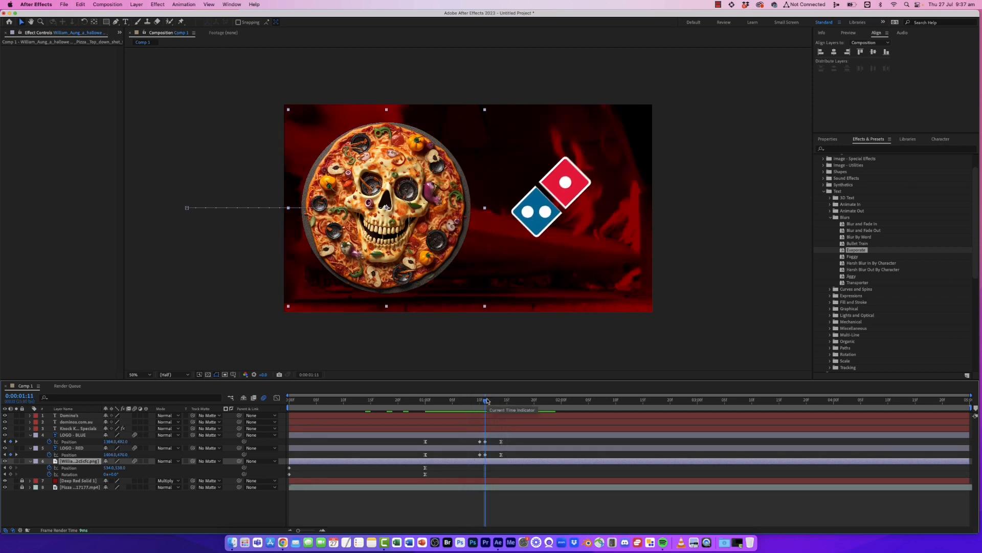
key("space")
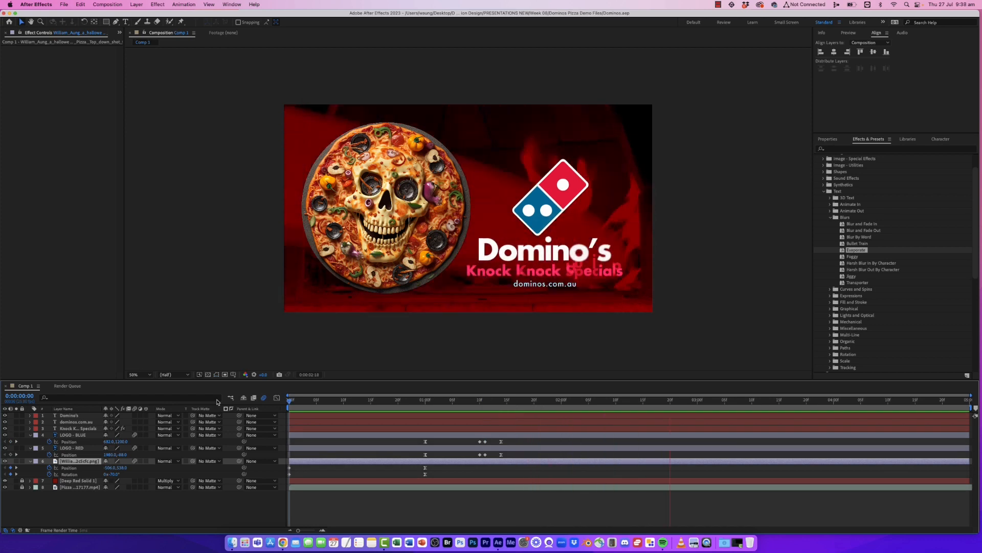